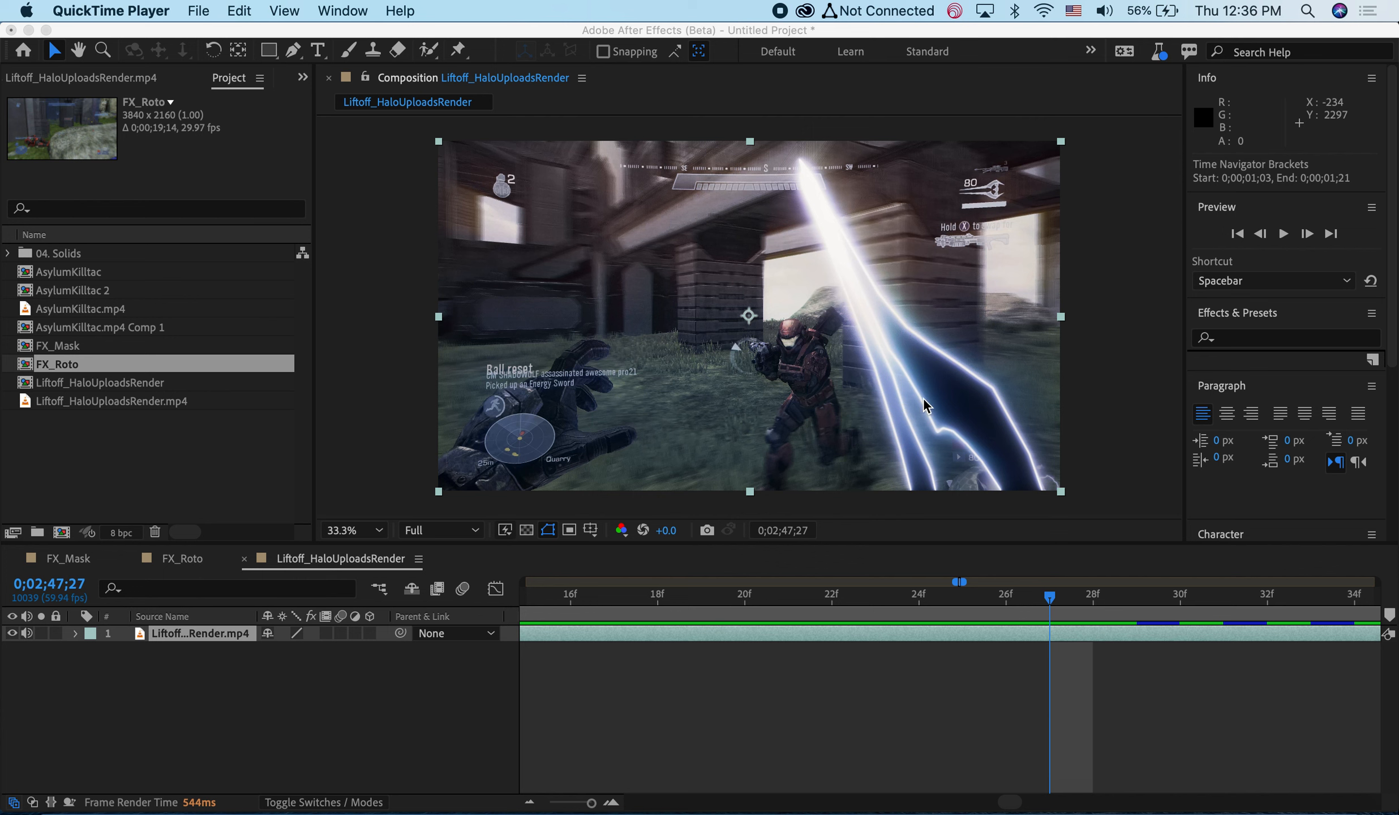
Open the FX_Mask composition and duplicate its AsylumKilltac 2 layer by copying and pasting it
click(73, 566)
click(56, 561)
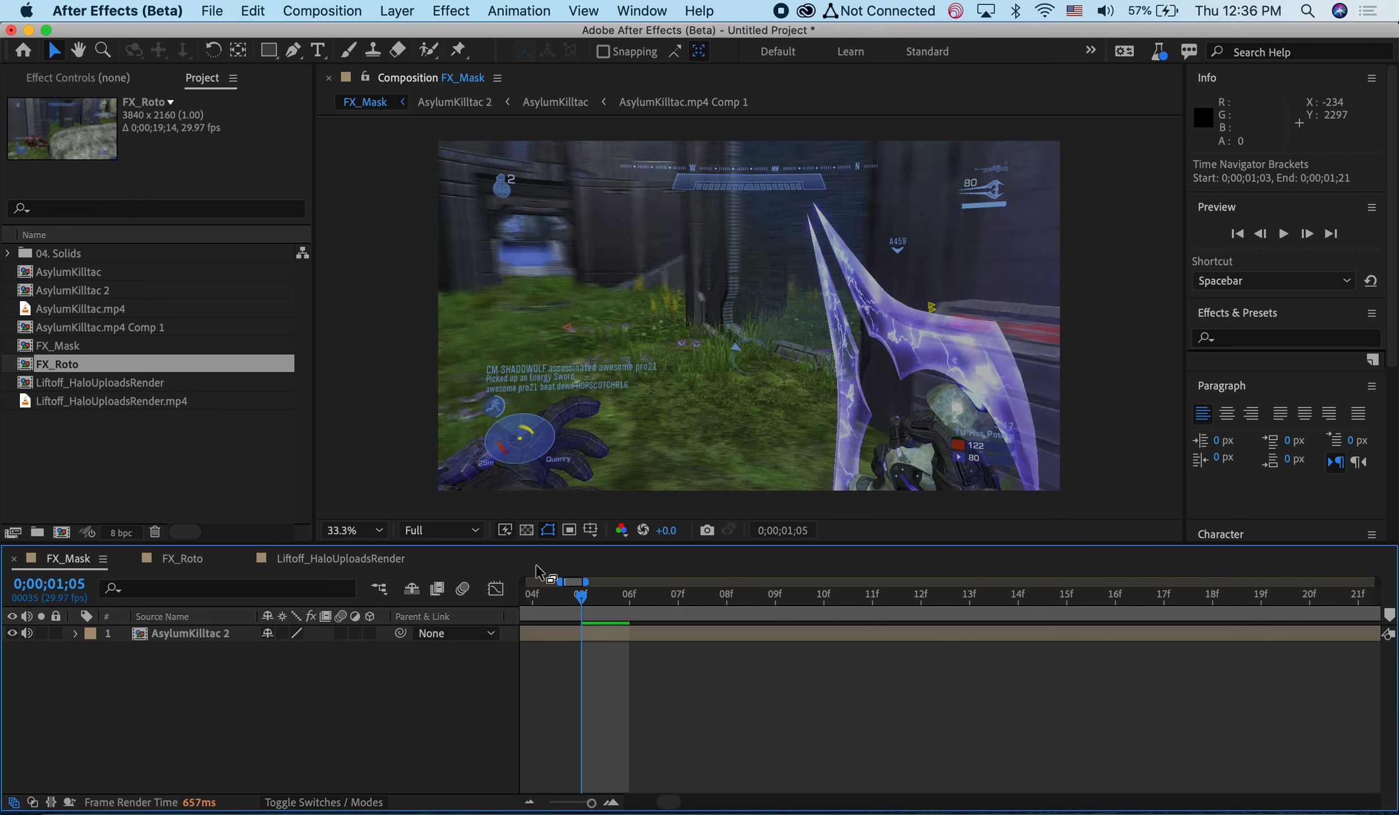
click(187, 634)
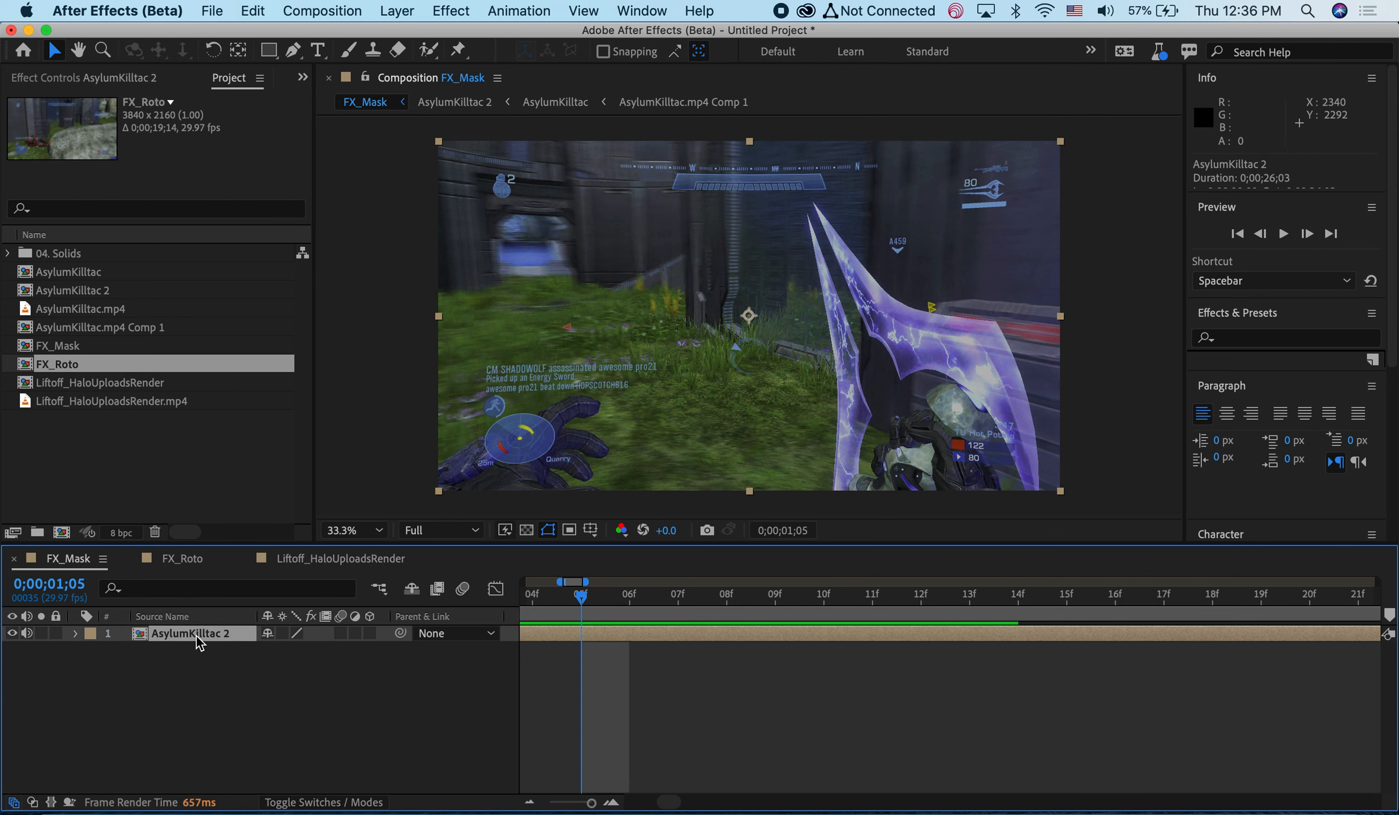
key(cmd+c)
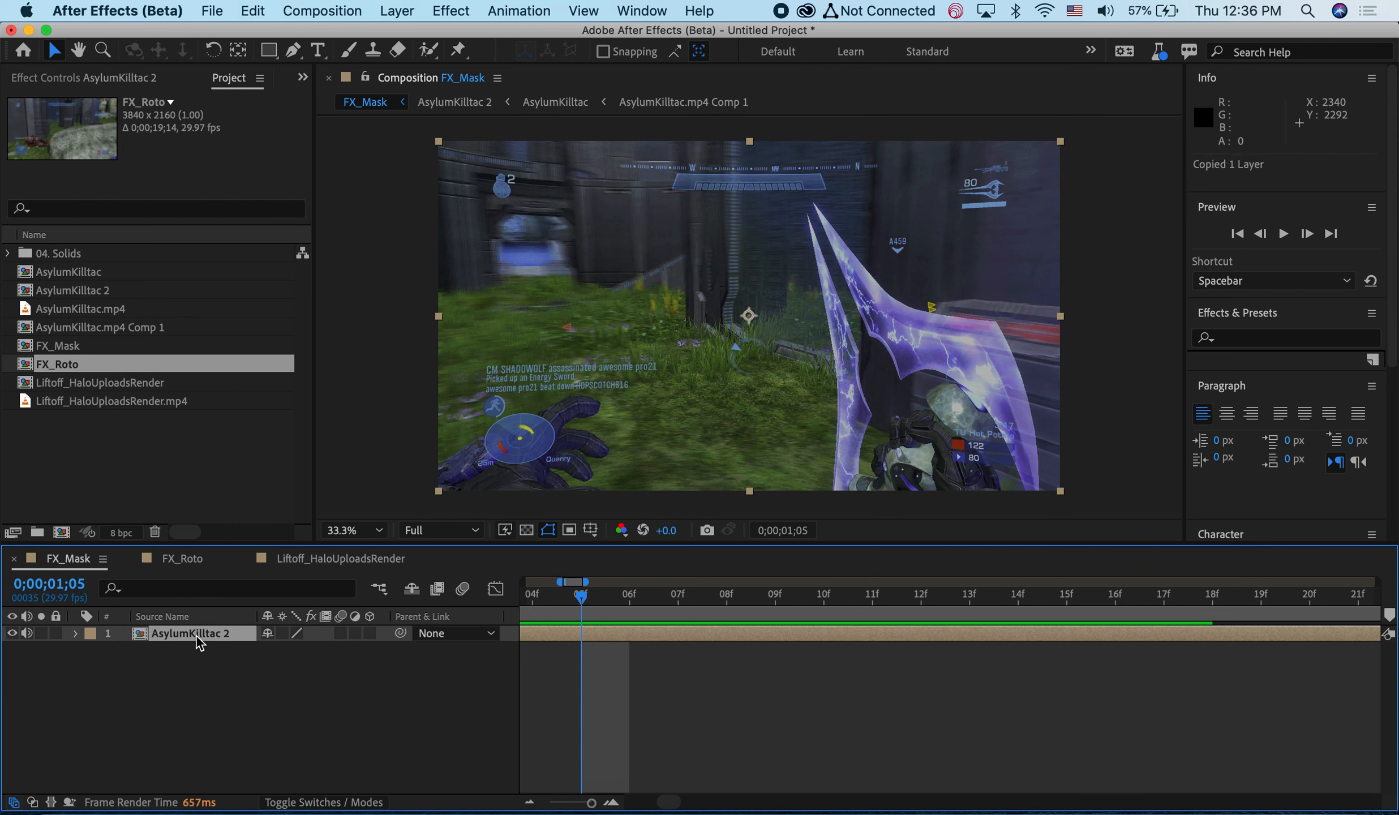
key(cmd+v)
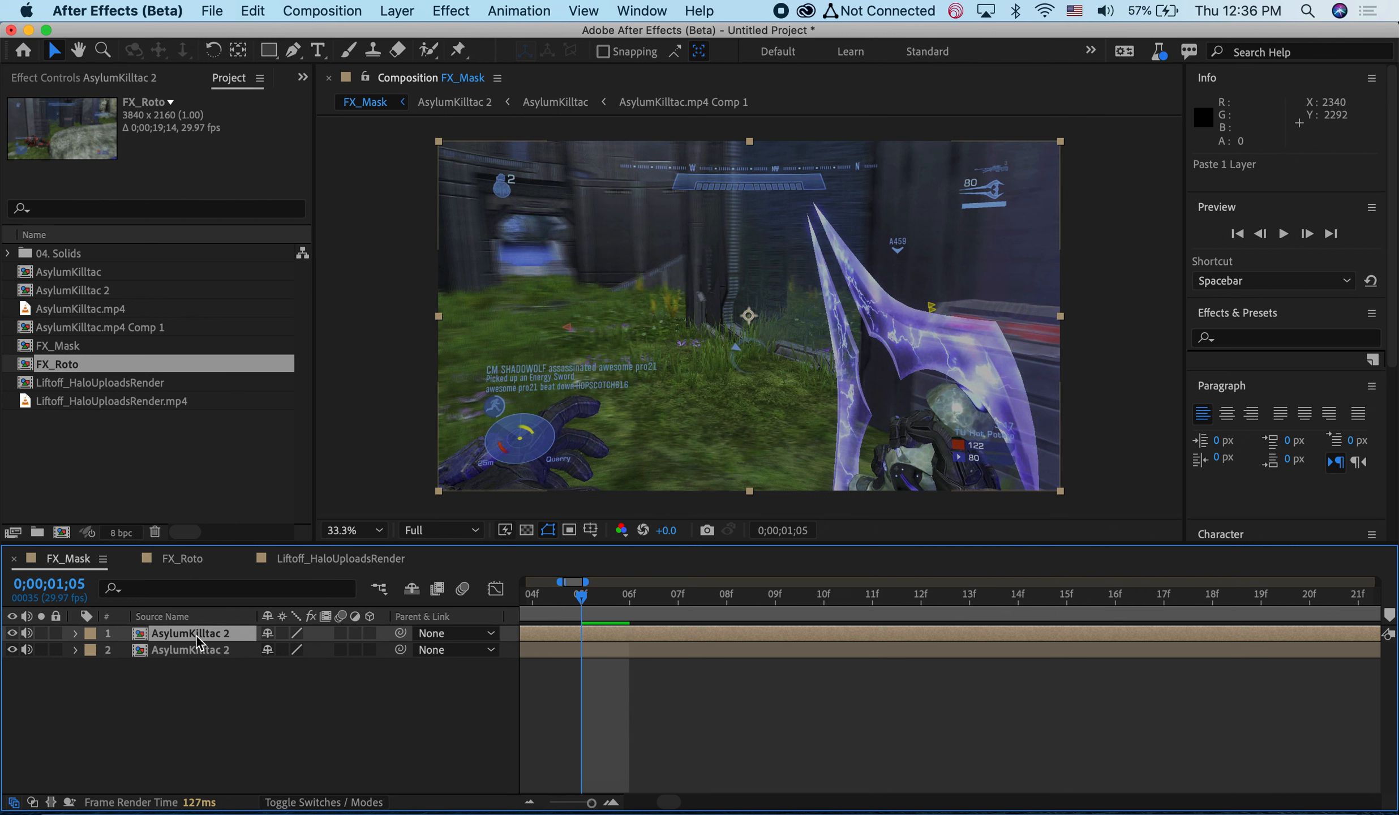
Examine the edge of the sword's narrow blade at 400% magnification from its middle down to the lower bend, and return to the full-frame view
click(294, 52)
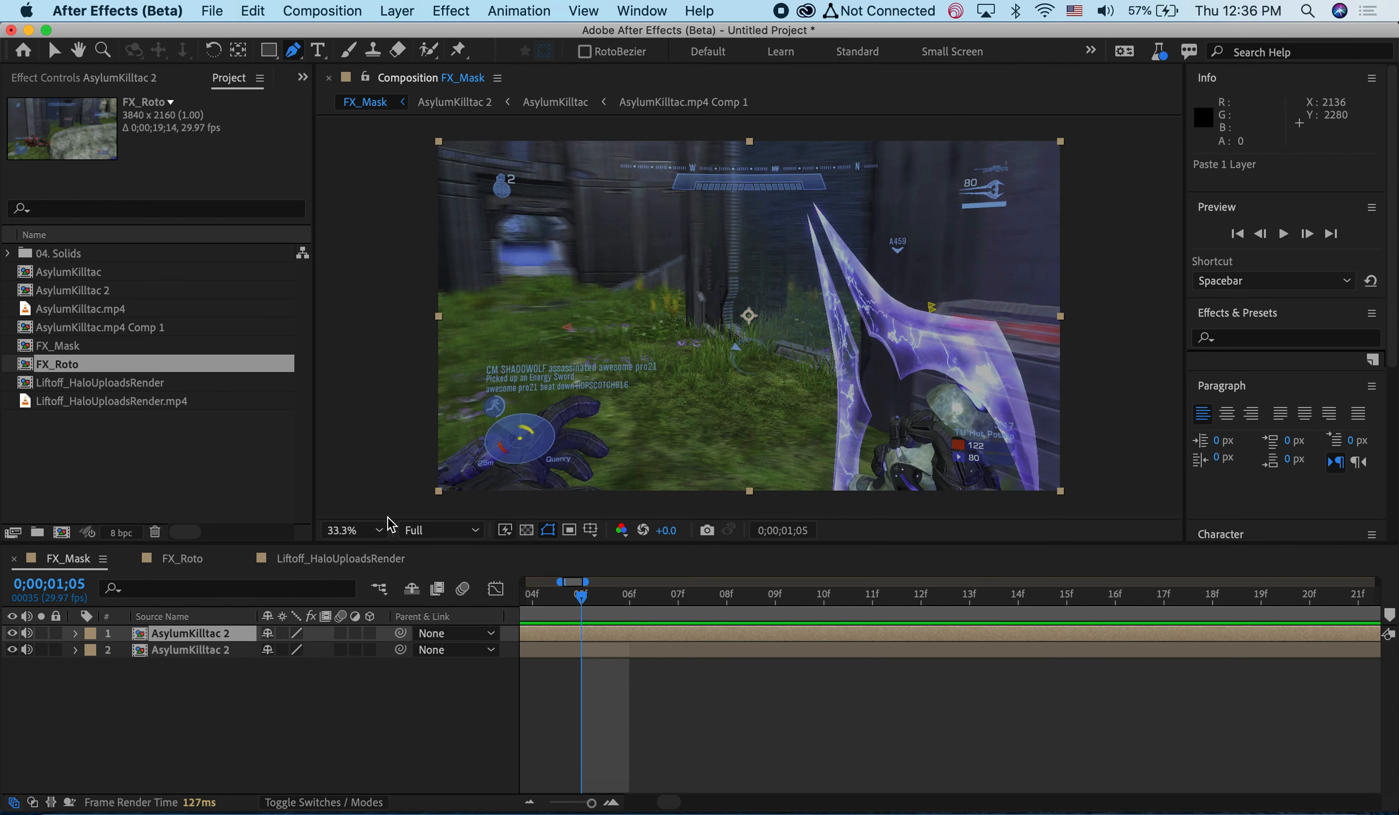
click(358, 531)
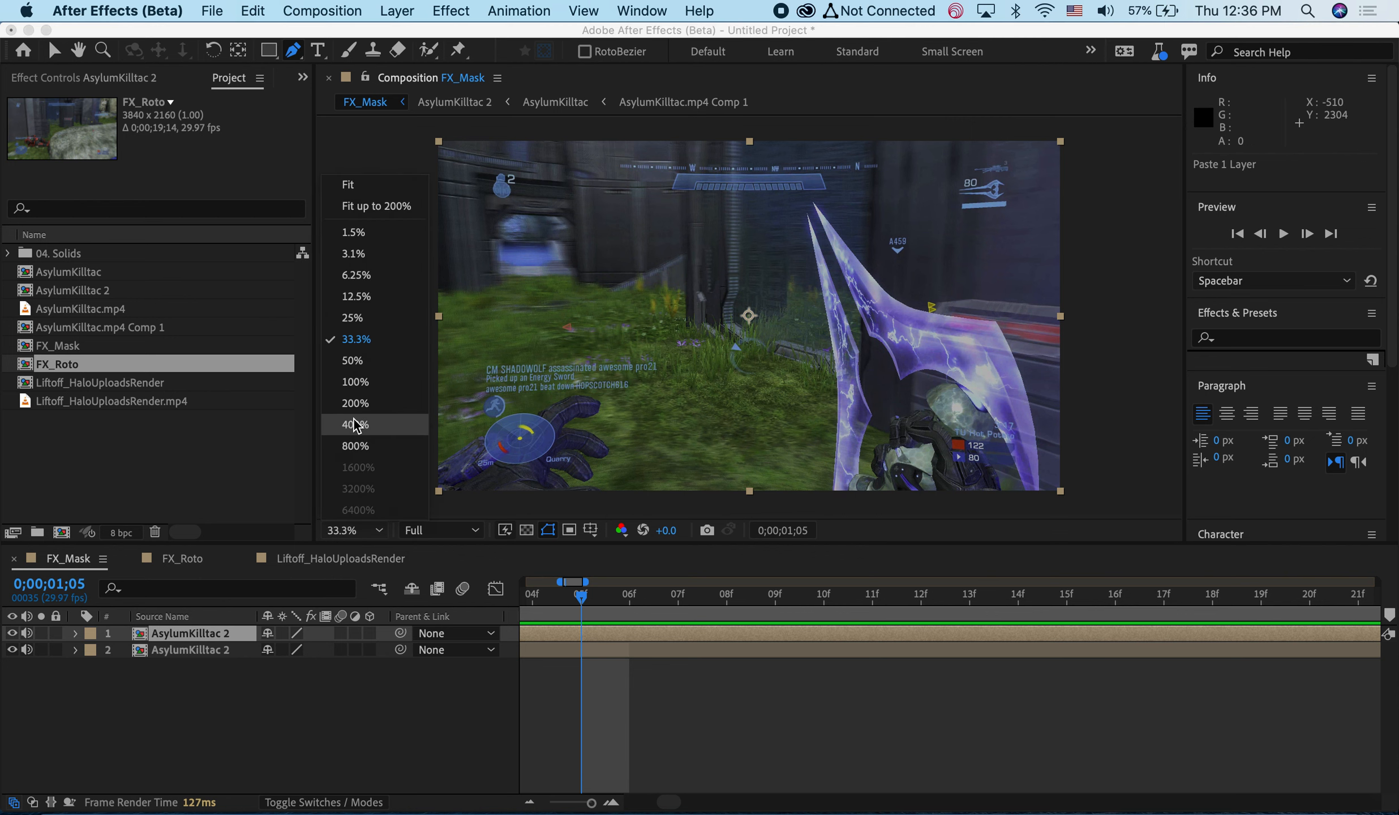
click(355, 424)
click(79, 50)
drag(390, 246, 775, 331)
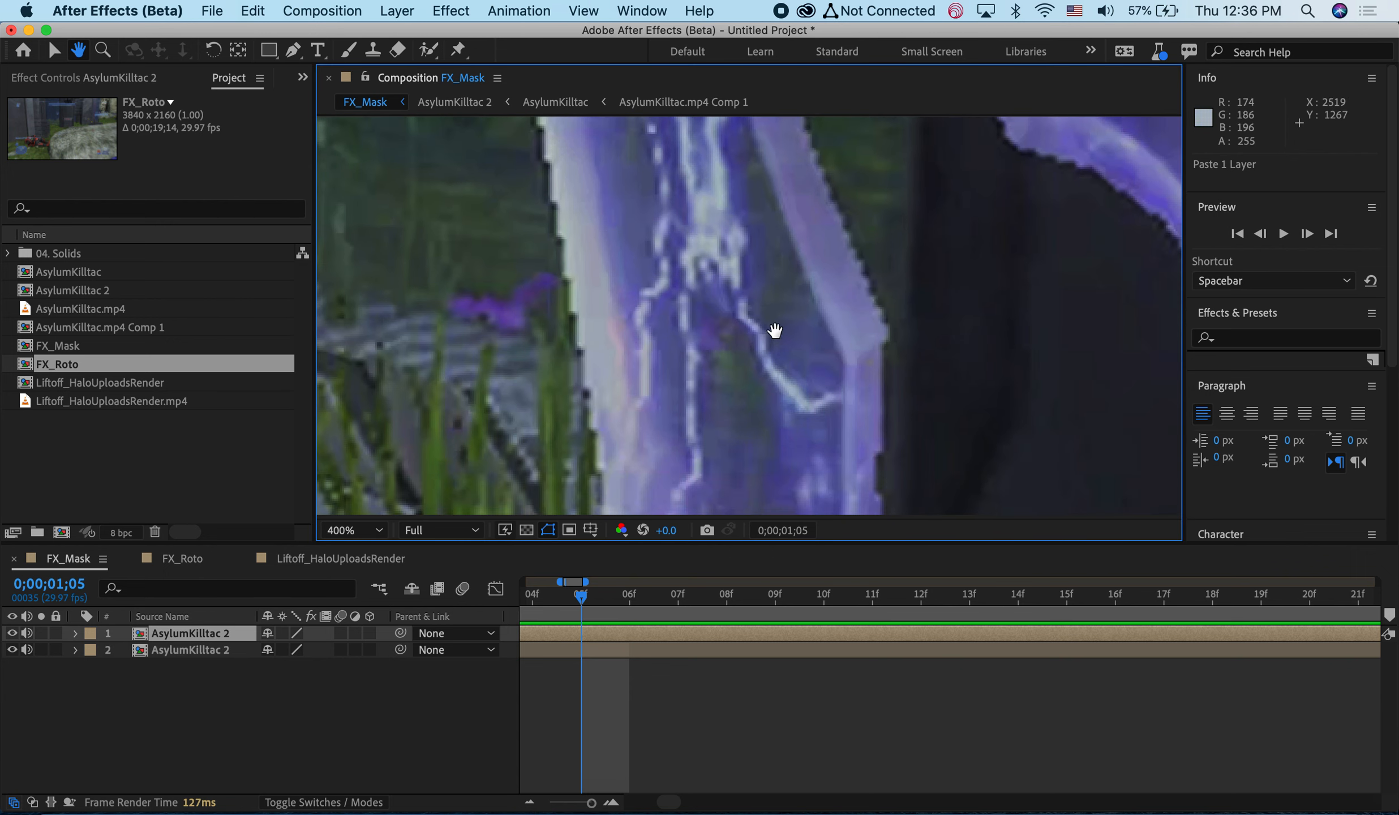
drag(831, 410, 697, 293)
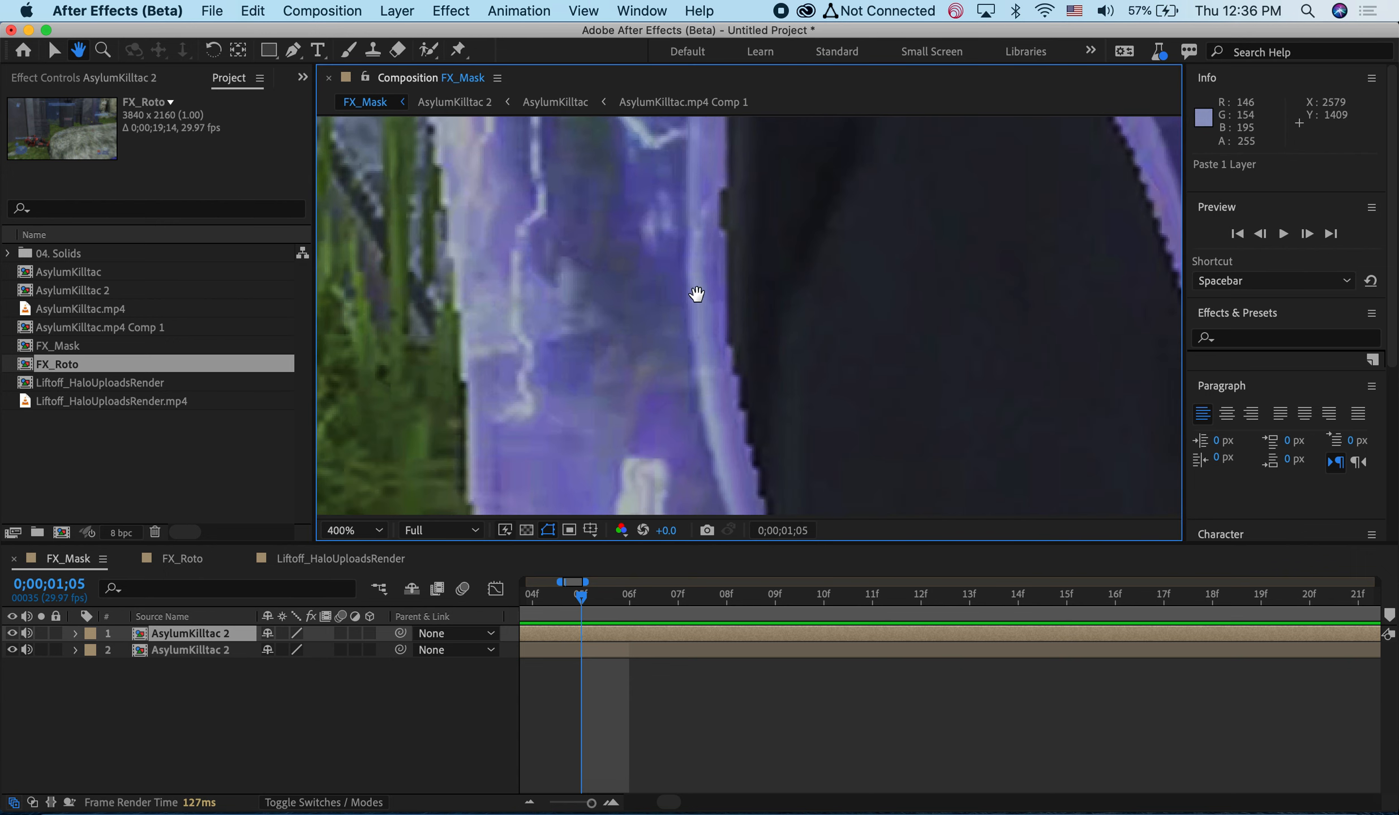
drag(781, 472, 638, 153)
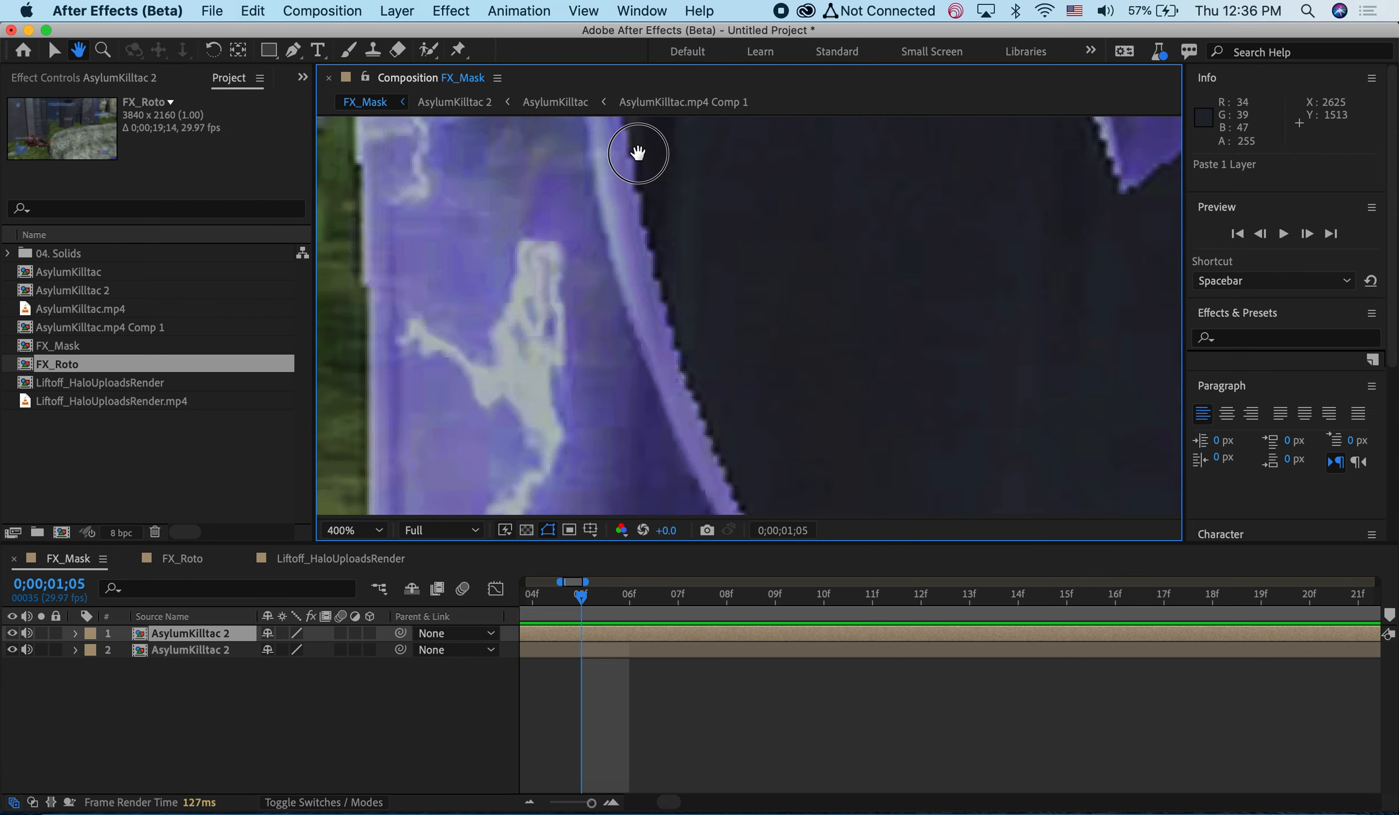
drag(718, 463, 702, 272)
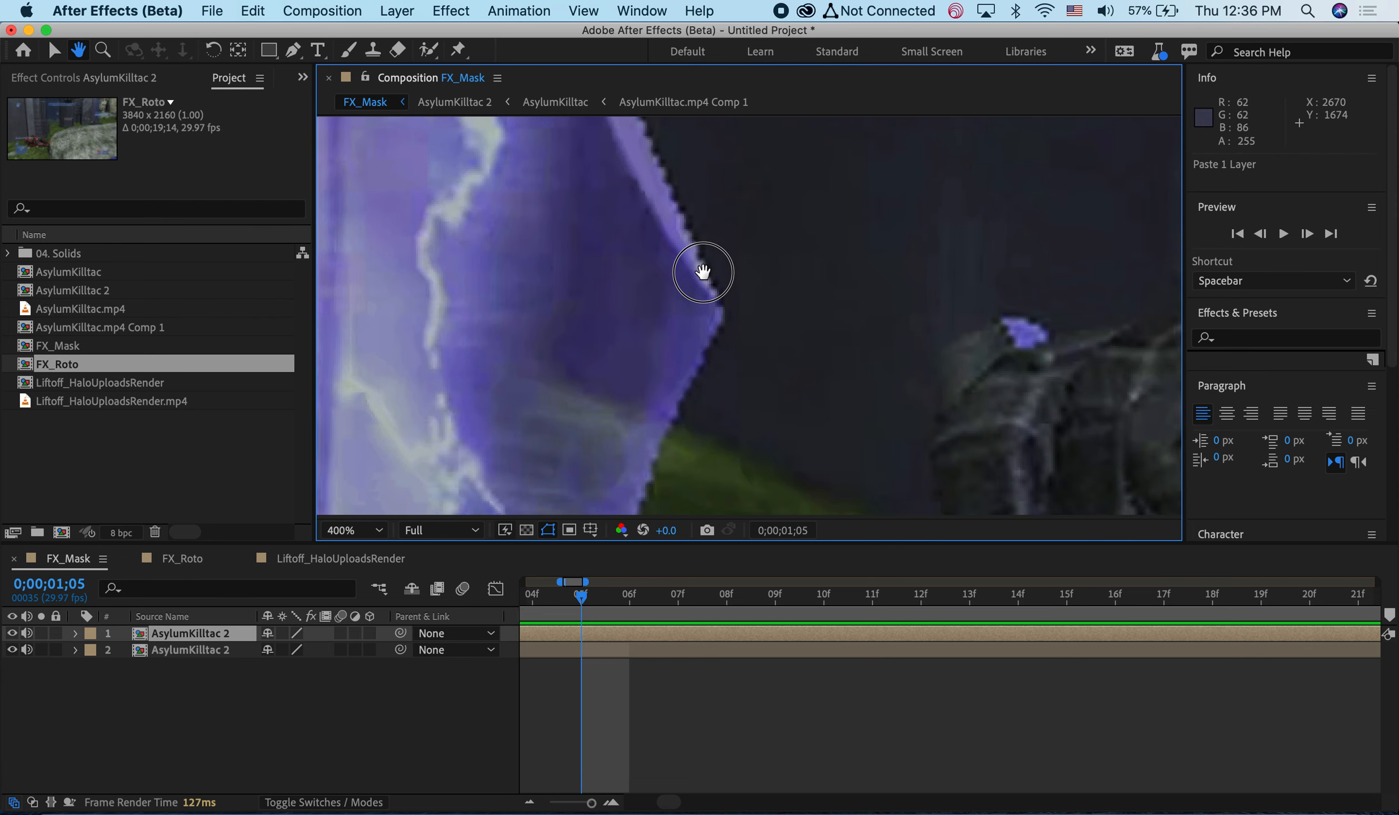
click(350, 528)
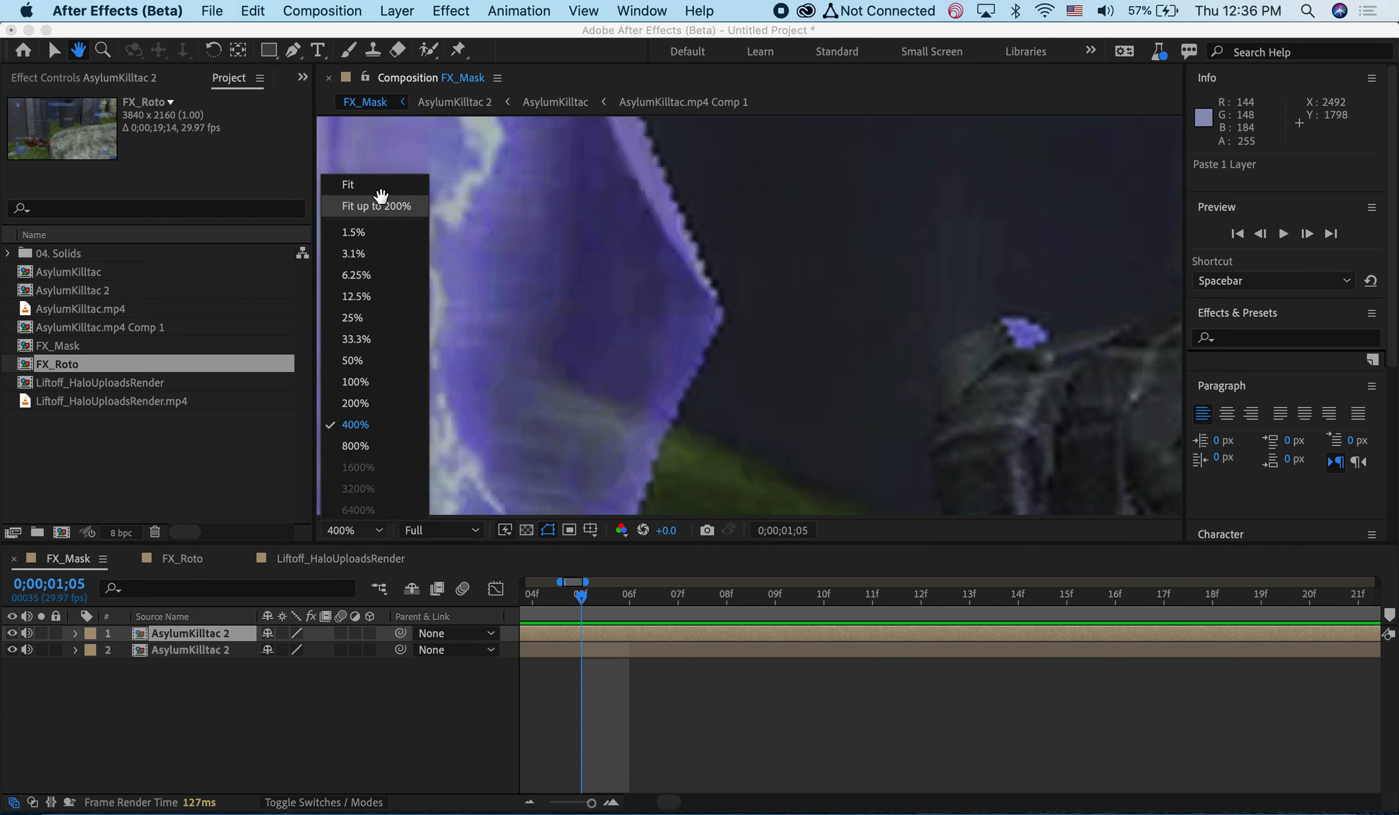
click(381, 199)
click(347, 531)
click(368, 348)
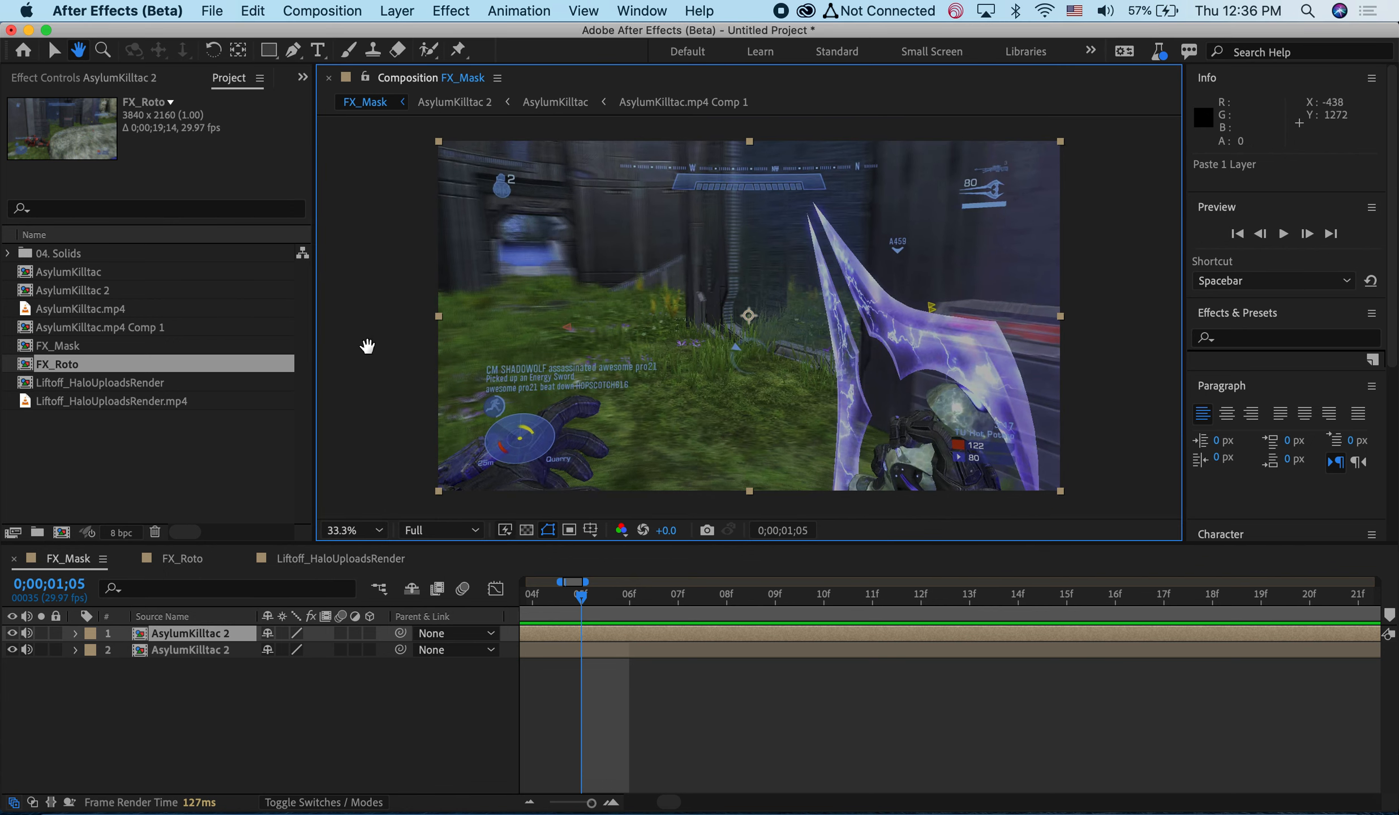
Start a Pen tool mask on the top AsylumKilltac 2 layer, tracing the narrow sword blade from the frame's lower edge around its tip and back down
click(294, 50)
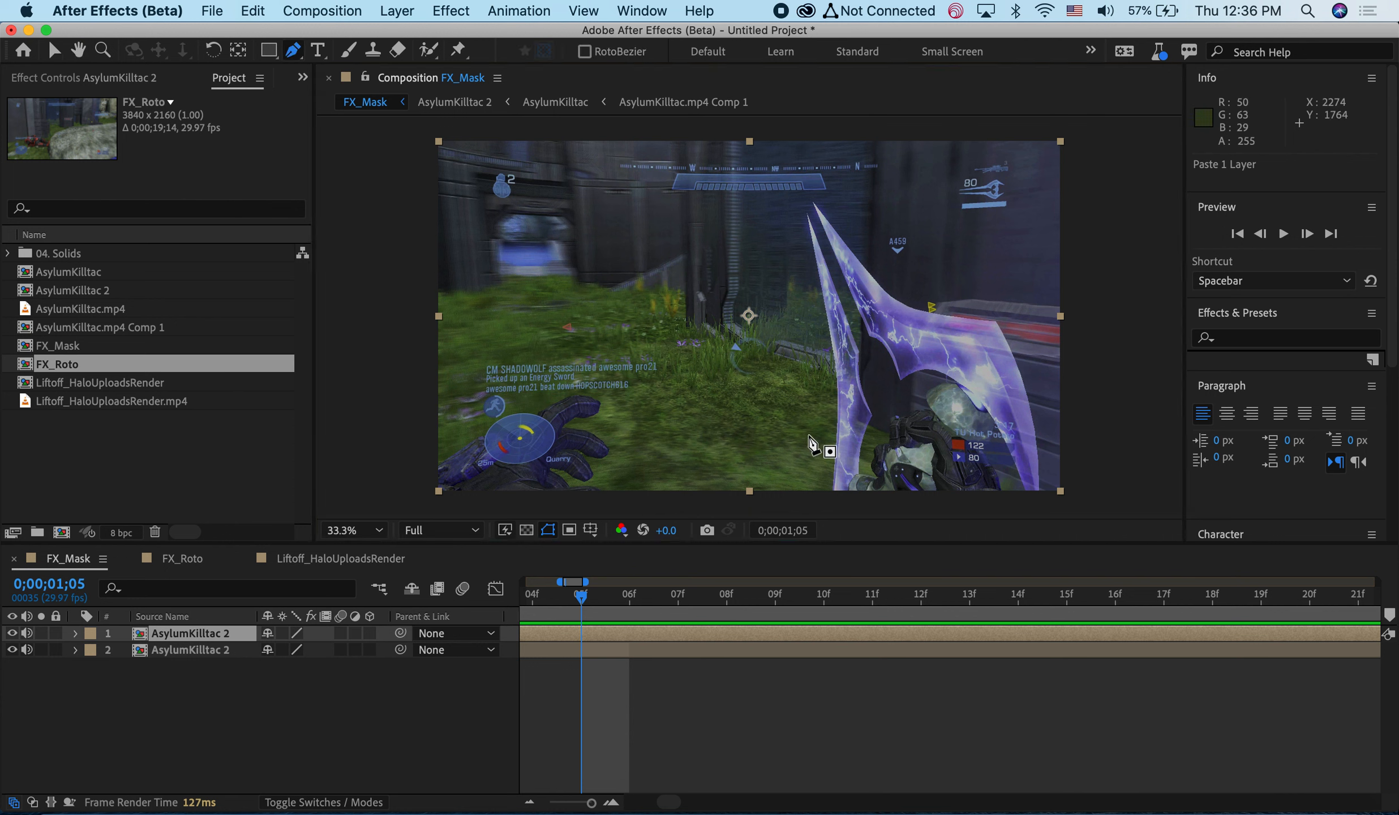
click(835, 499)
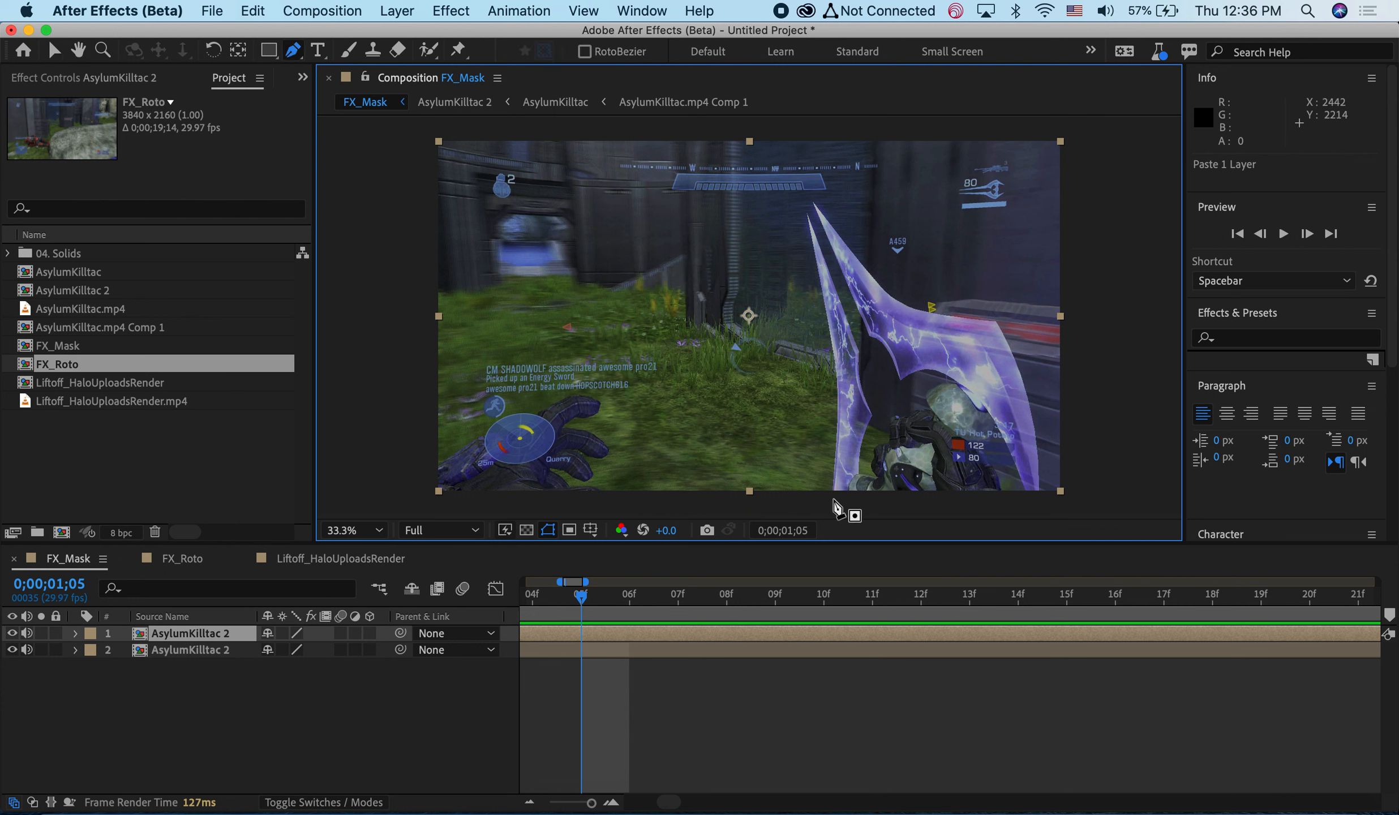
click(836, 462)
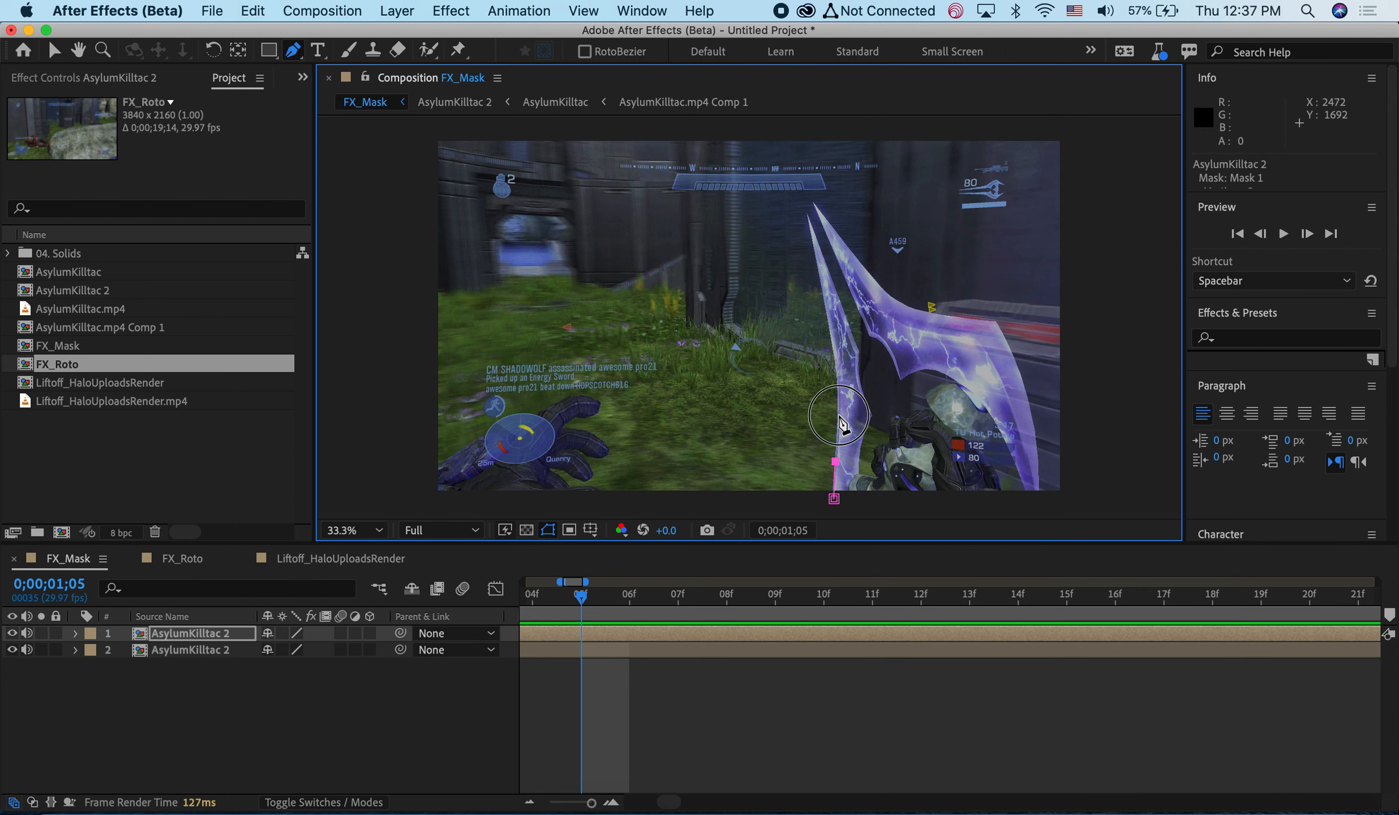
click(808, 214)
click(861, 352)
click(862, 383)
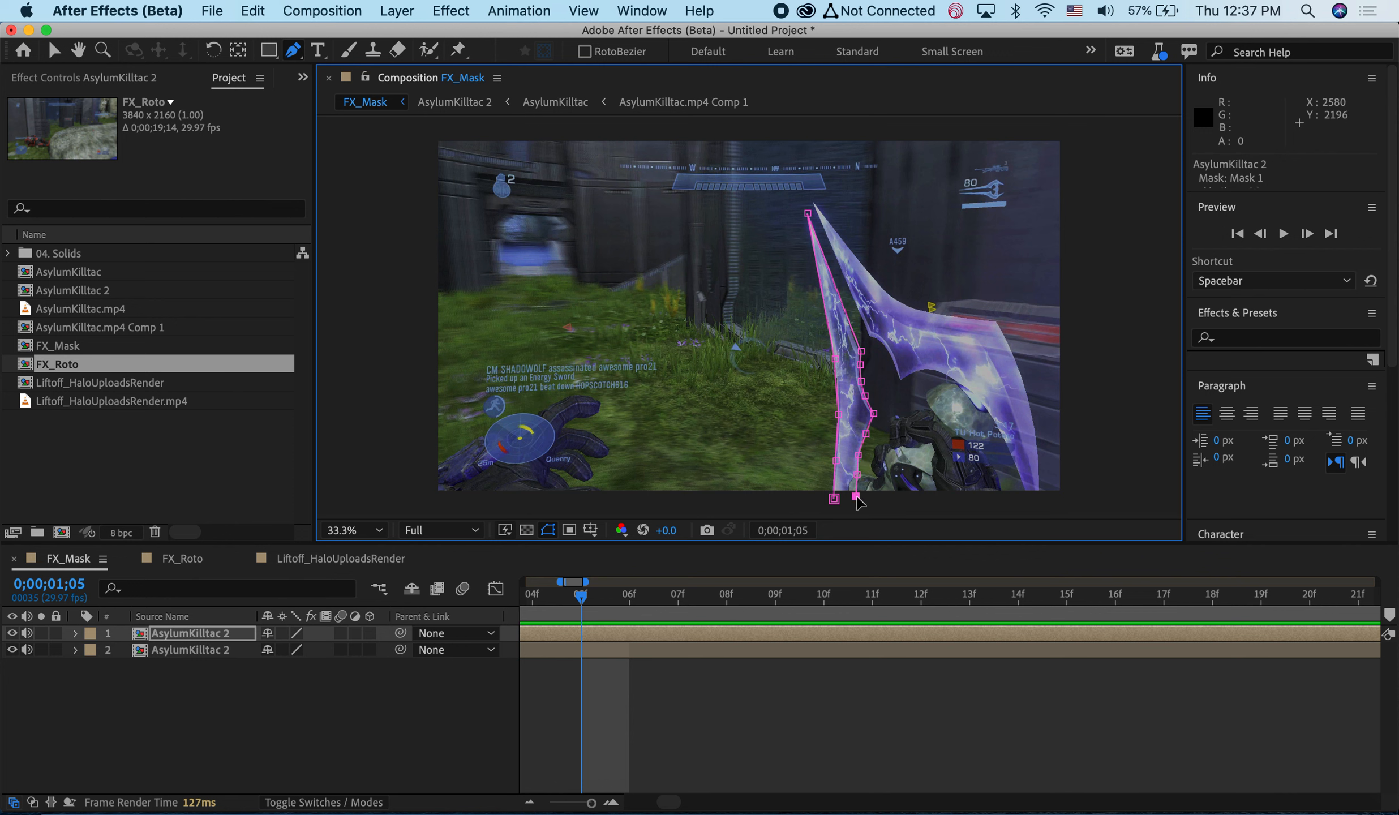
Continue the mask path below the frame to the wide blade and trace its inner curved edge up to the notch between the blades
click(1027, 498)
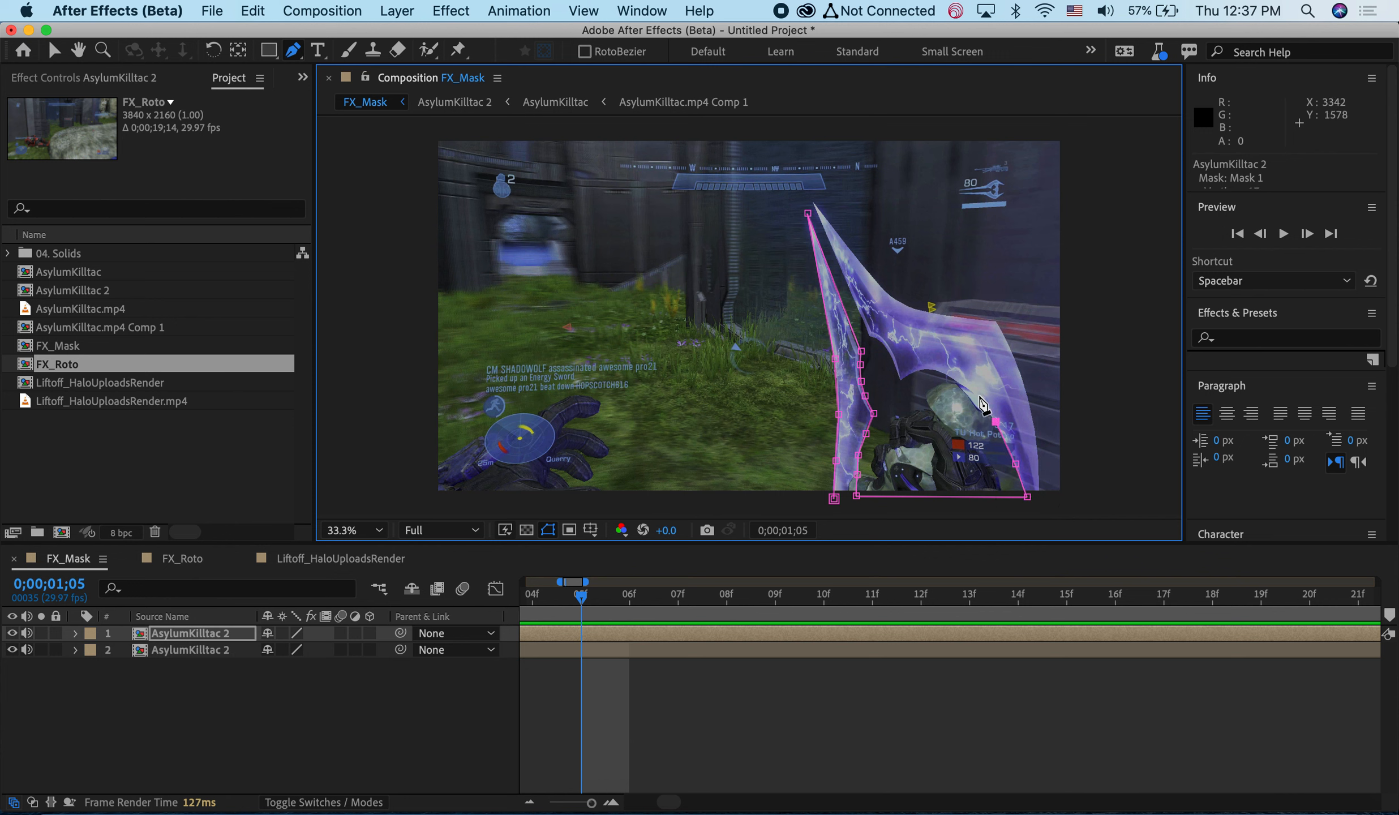
click(950, 376)
click(928, 371)
click(891, 357)
click(881, 341)
click(868, 334)
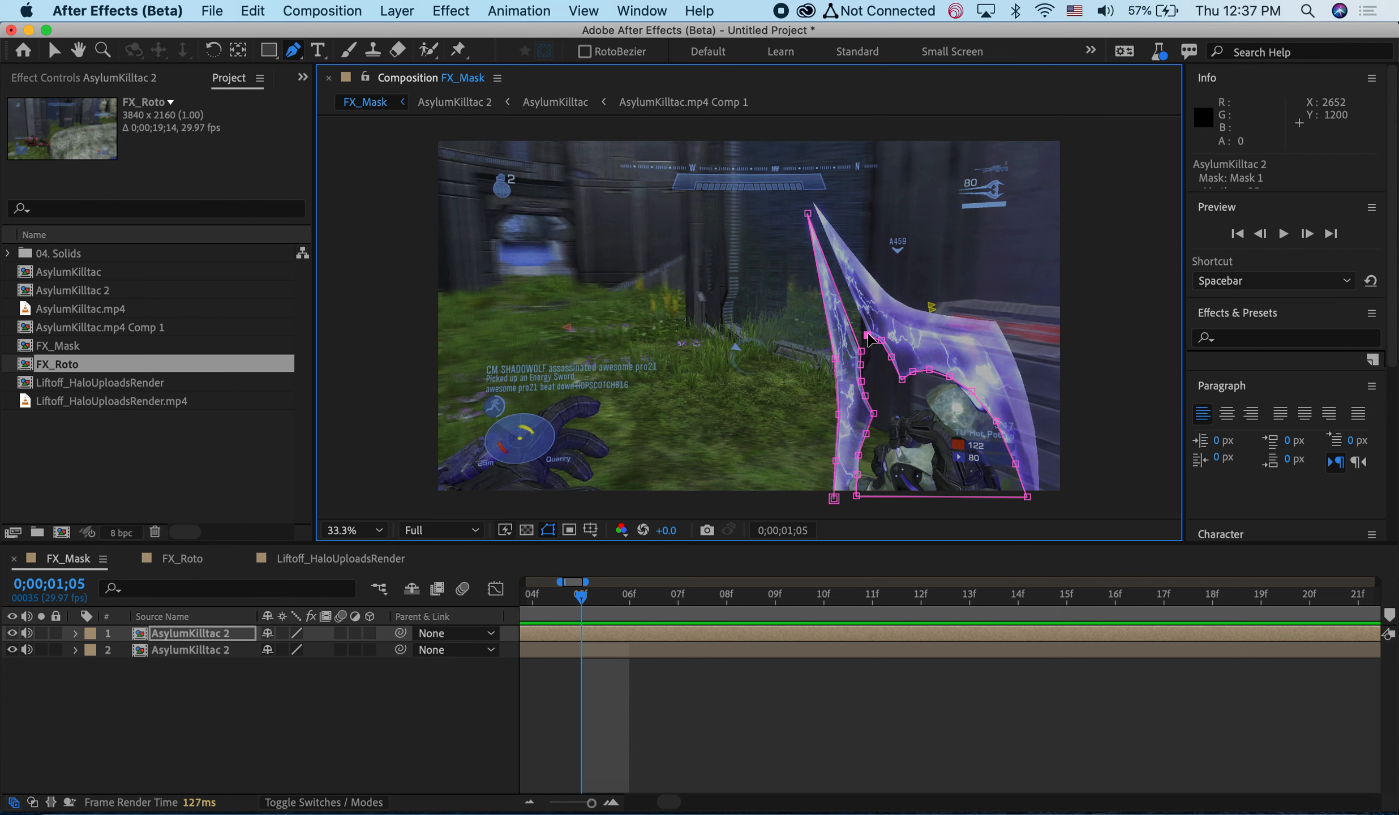
Trace the mask around the wide blade's tip and down its outer edge, and close the path at its starting point below the frame
click(813, 201)
click(904, 302)
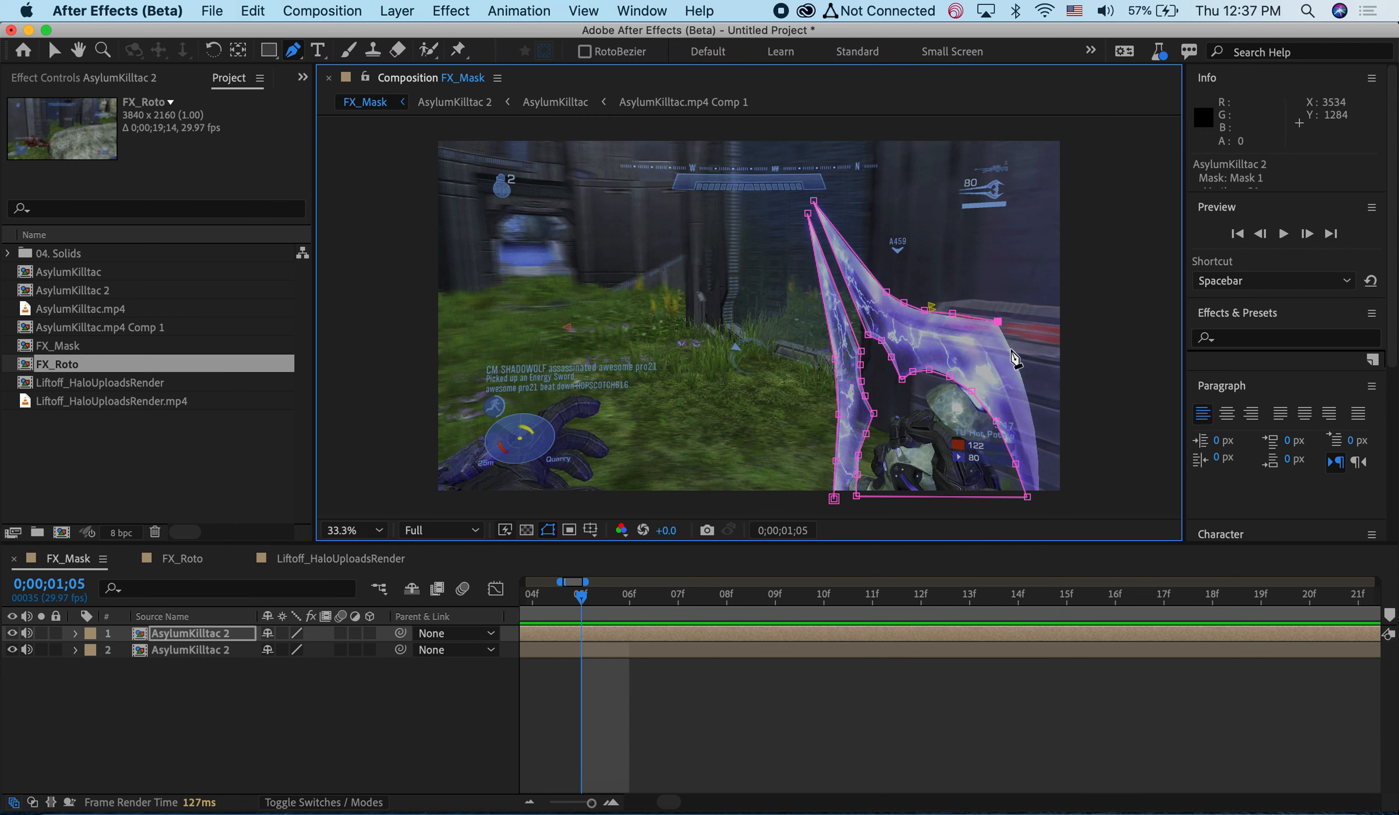
click(1023, 379)
click(1035, 422)
click(1040, 457)
click(1041, 487)
click(1040, 505)
click(833, 499)
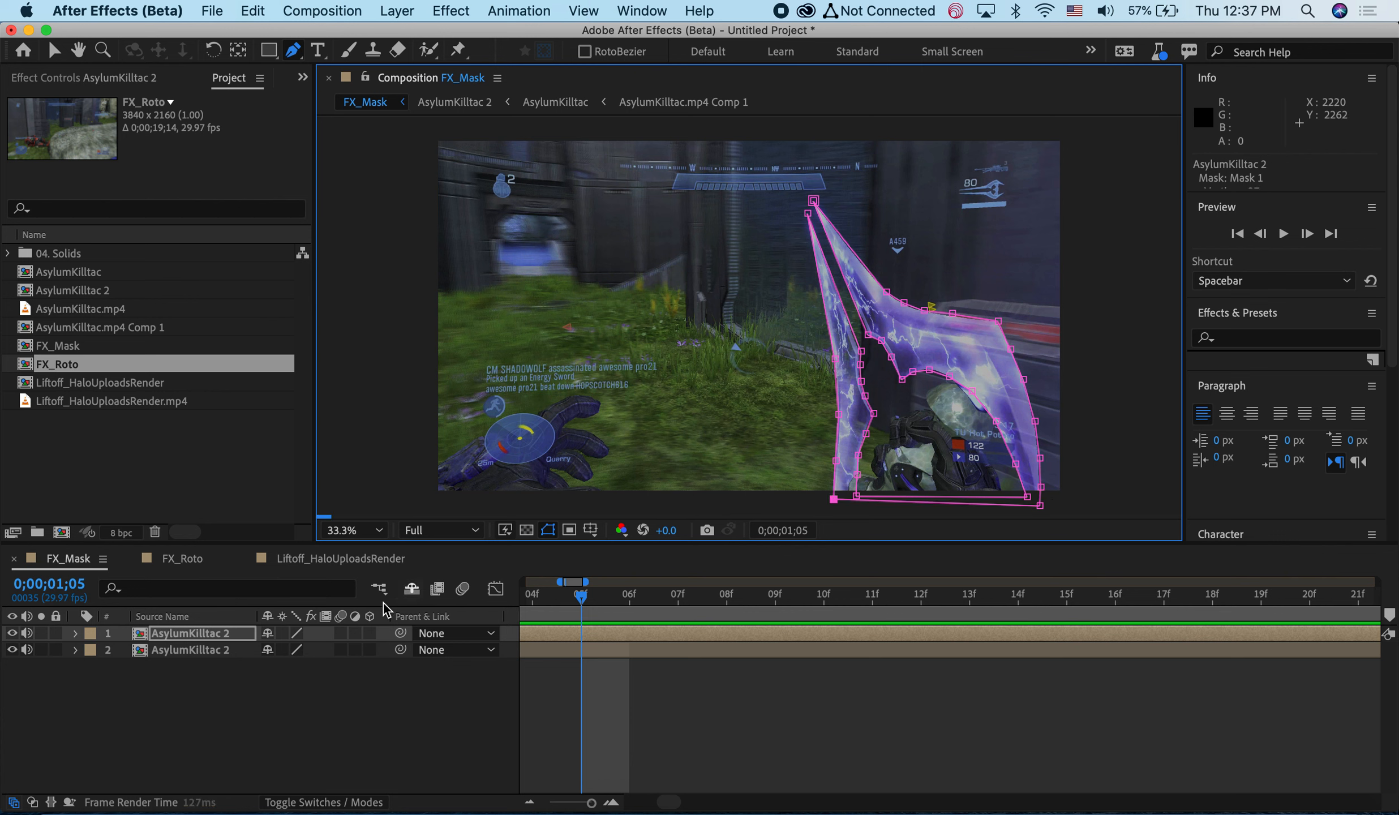
Reveal the top layer's Mask 1 properties and enable Mask Path keyframing at 0;00;01;05
click(233, 636)
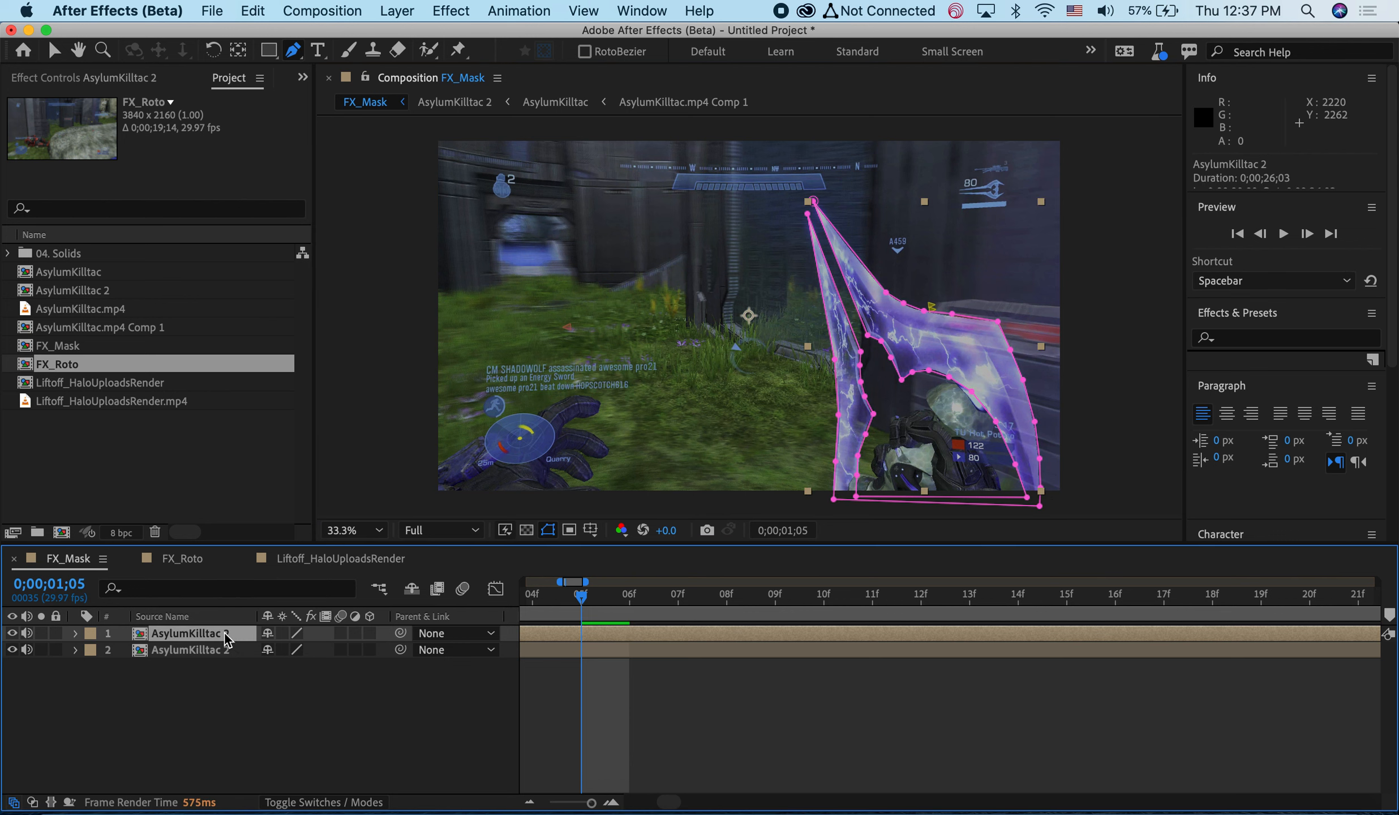
key(m)
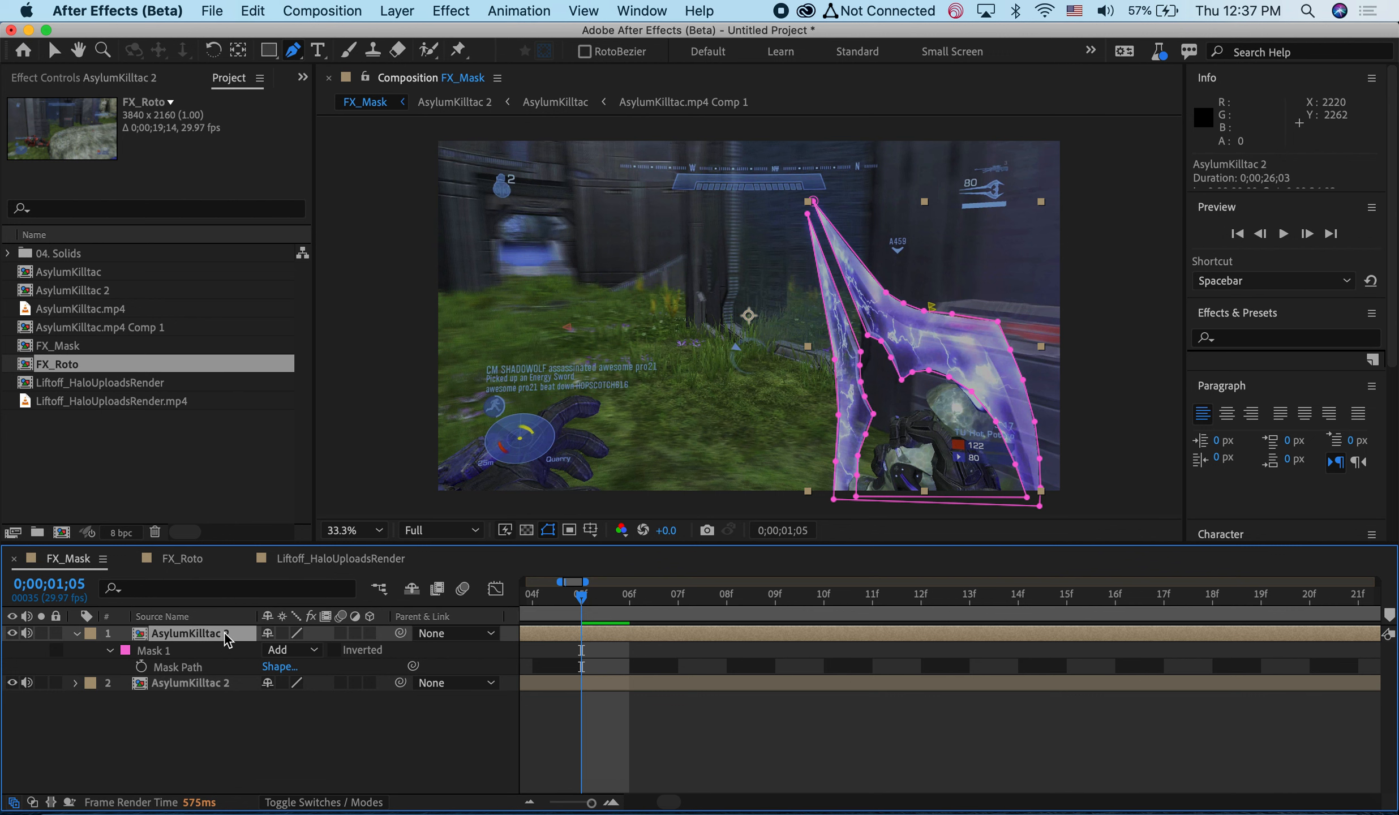
click(140, 667)
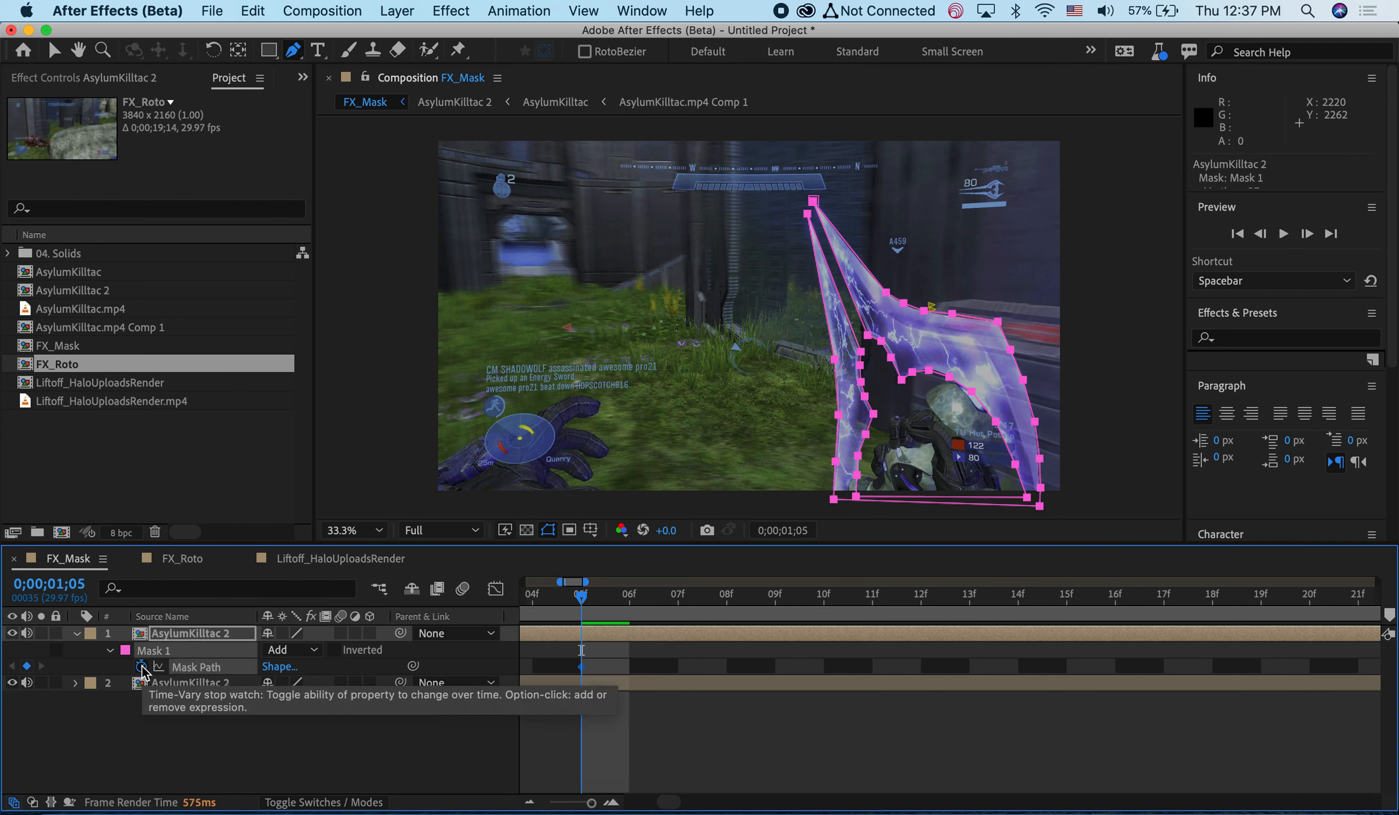
Advance one frame to 0;00;01;06 and move individual Mask 1 points to refit the narrow blade from its tip to the lower bend
key(Page_Down)
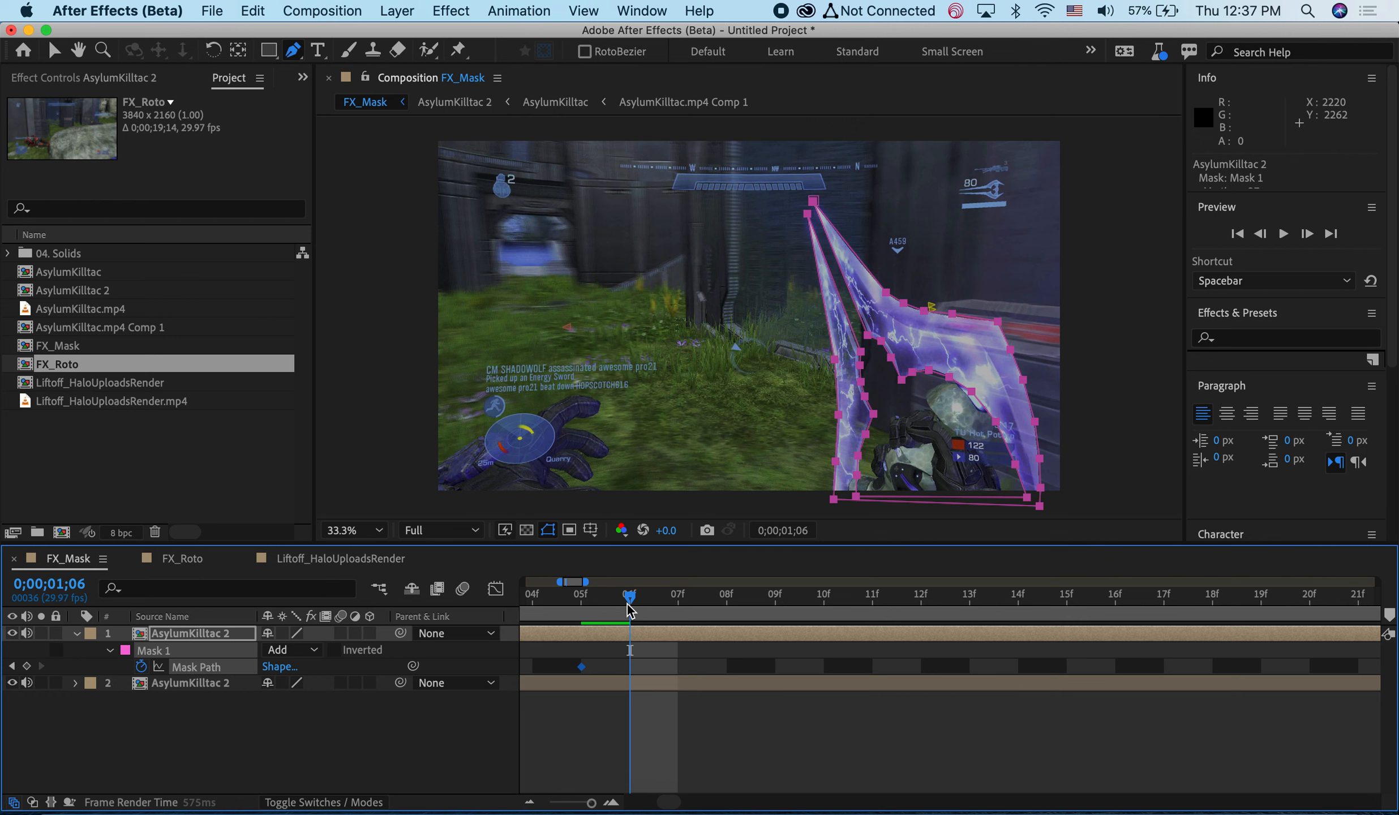
click(54, 52)
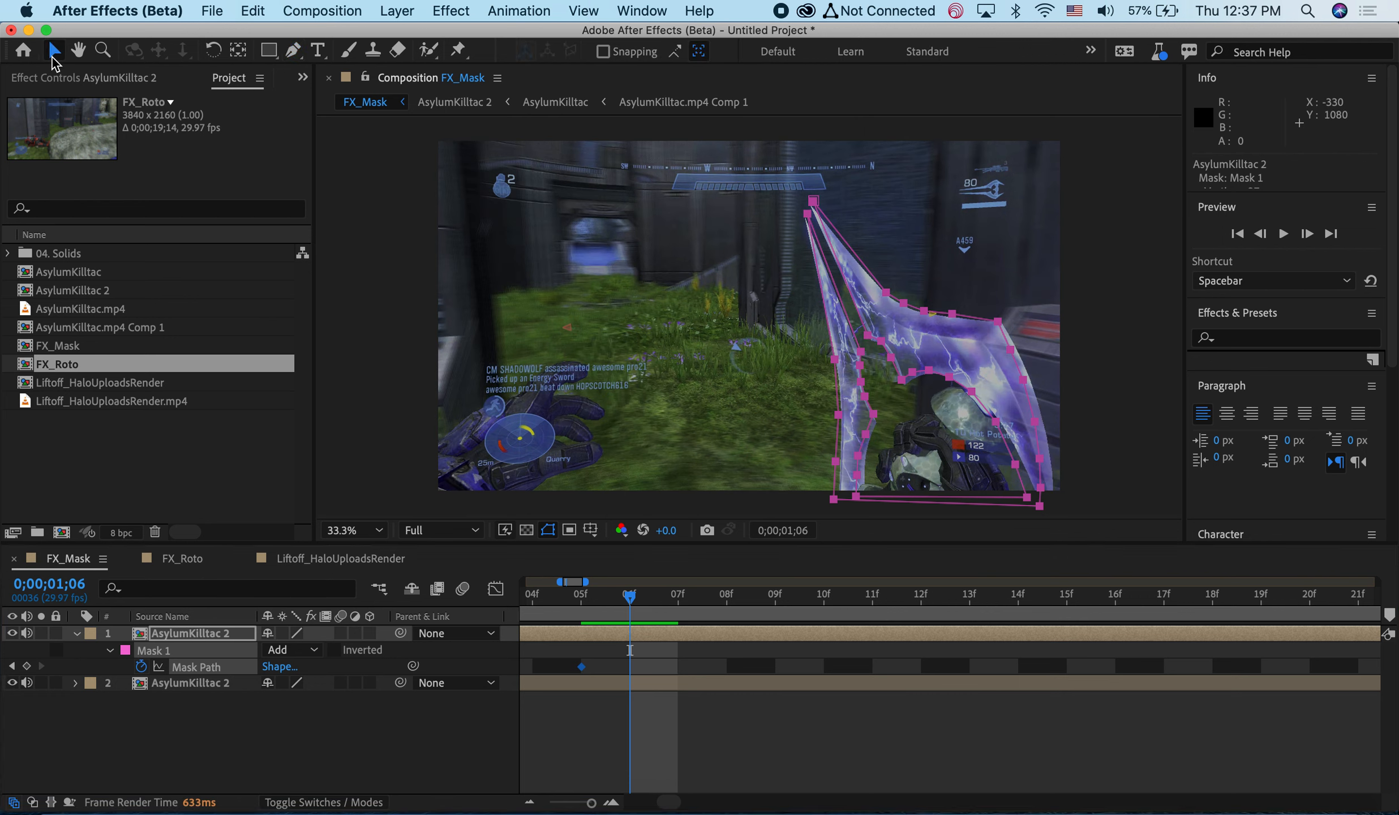
click(213, 724)
click(189, 658)
click(750, 376)
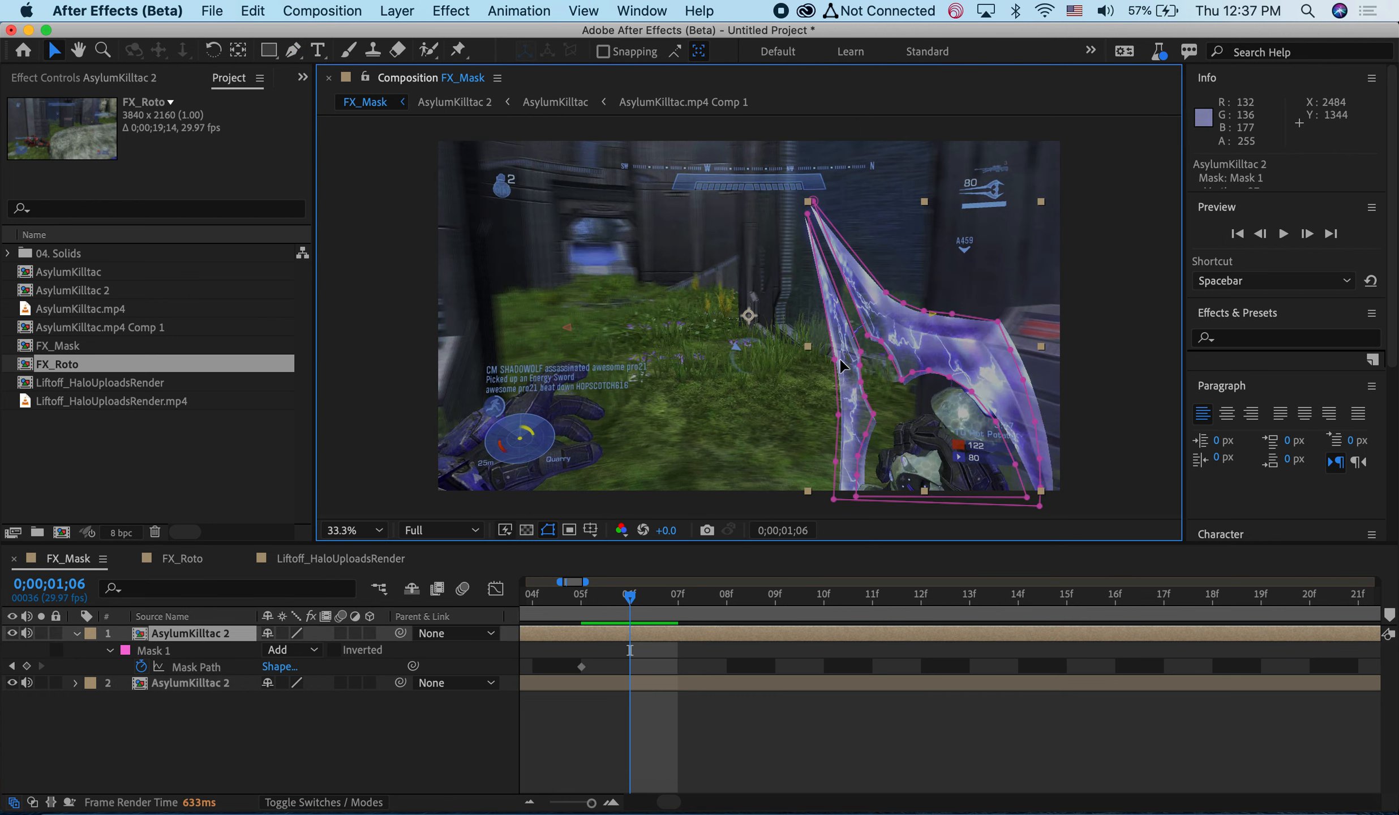
drag(809, 214, 804, 218)
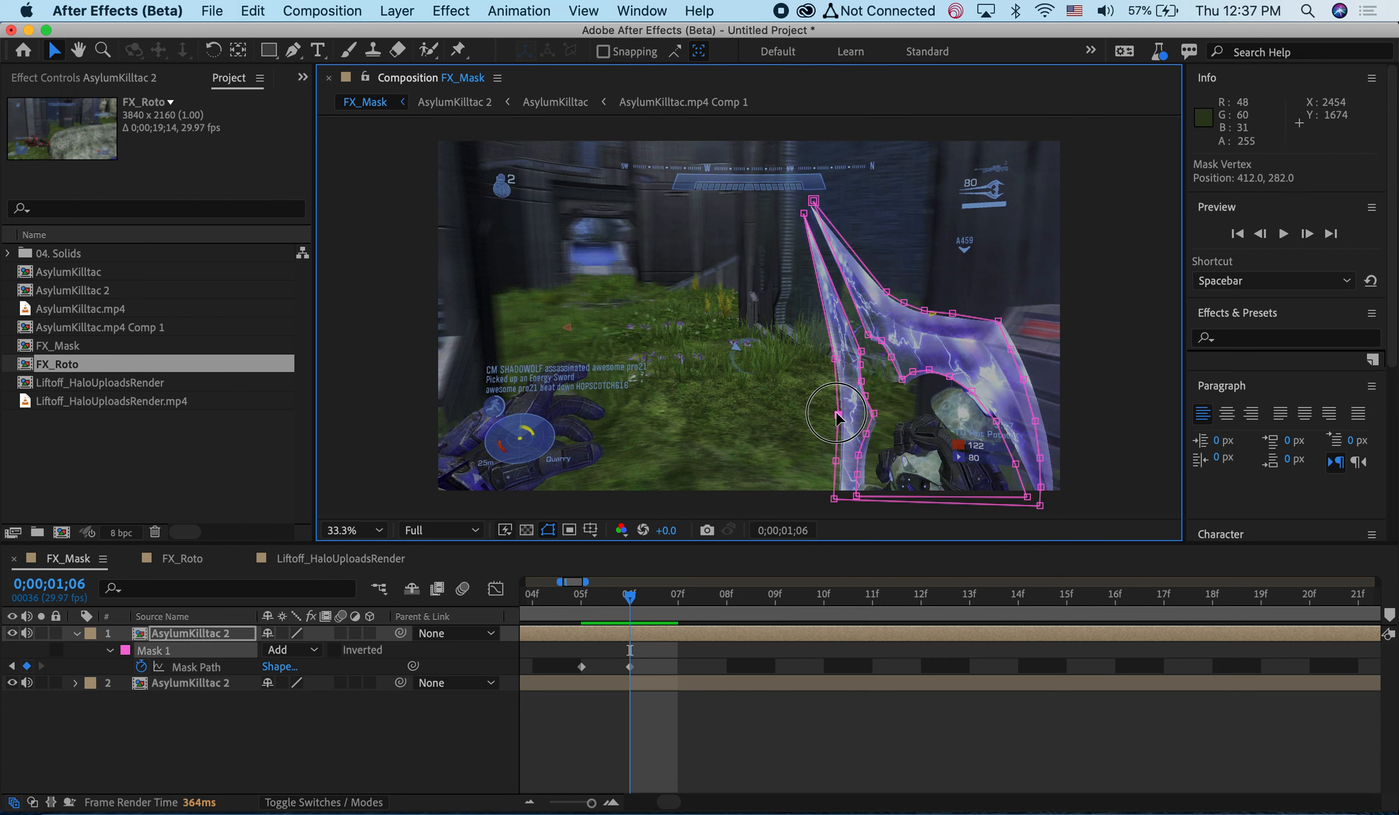
drag(837, 461, 879, 428)
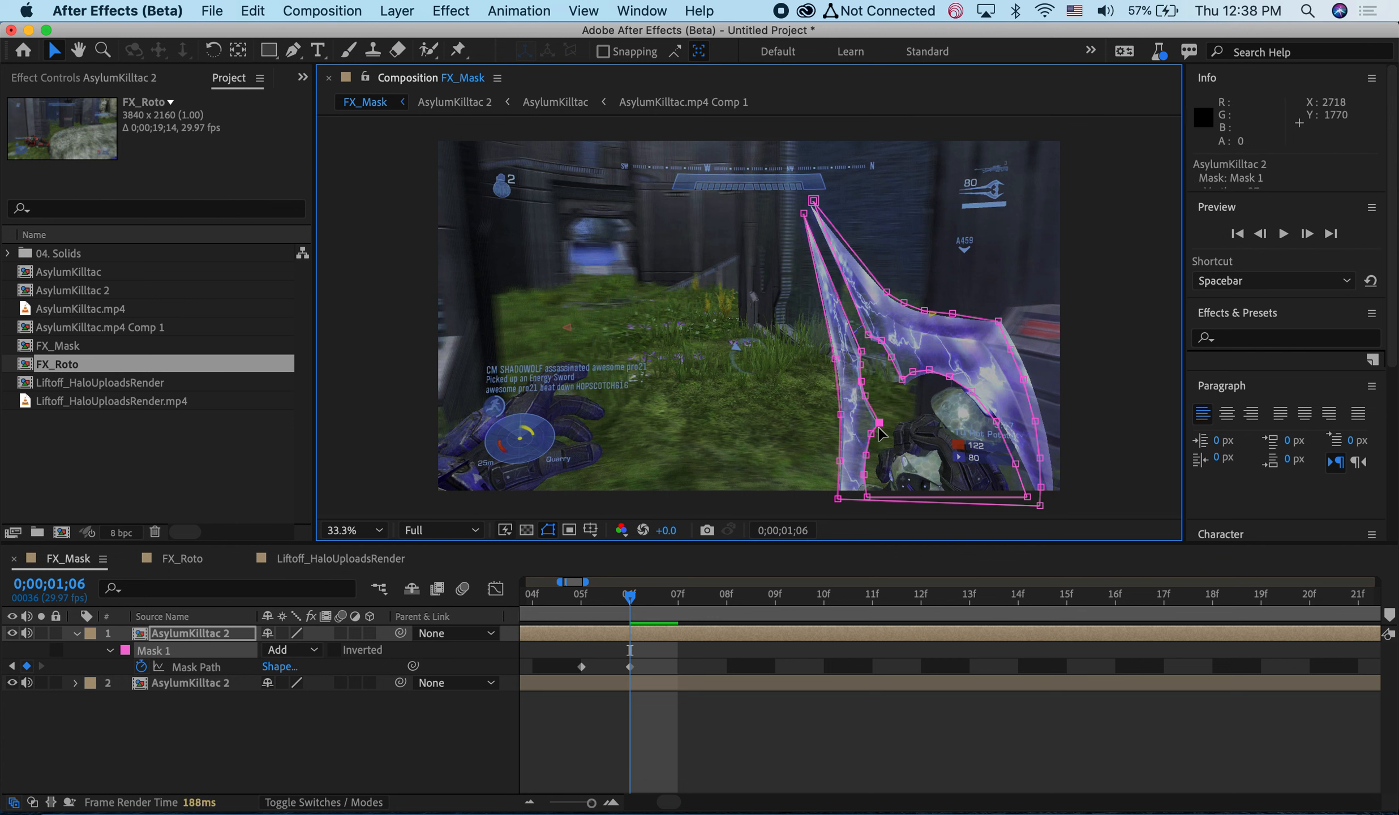
Refit the Mask 1 points at the wide blade's tip, along its upper edge and around its outer corner at 0;00;01;06
click(814, 202)
drag(816, 208, 812, 210)
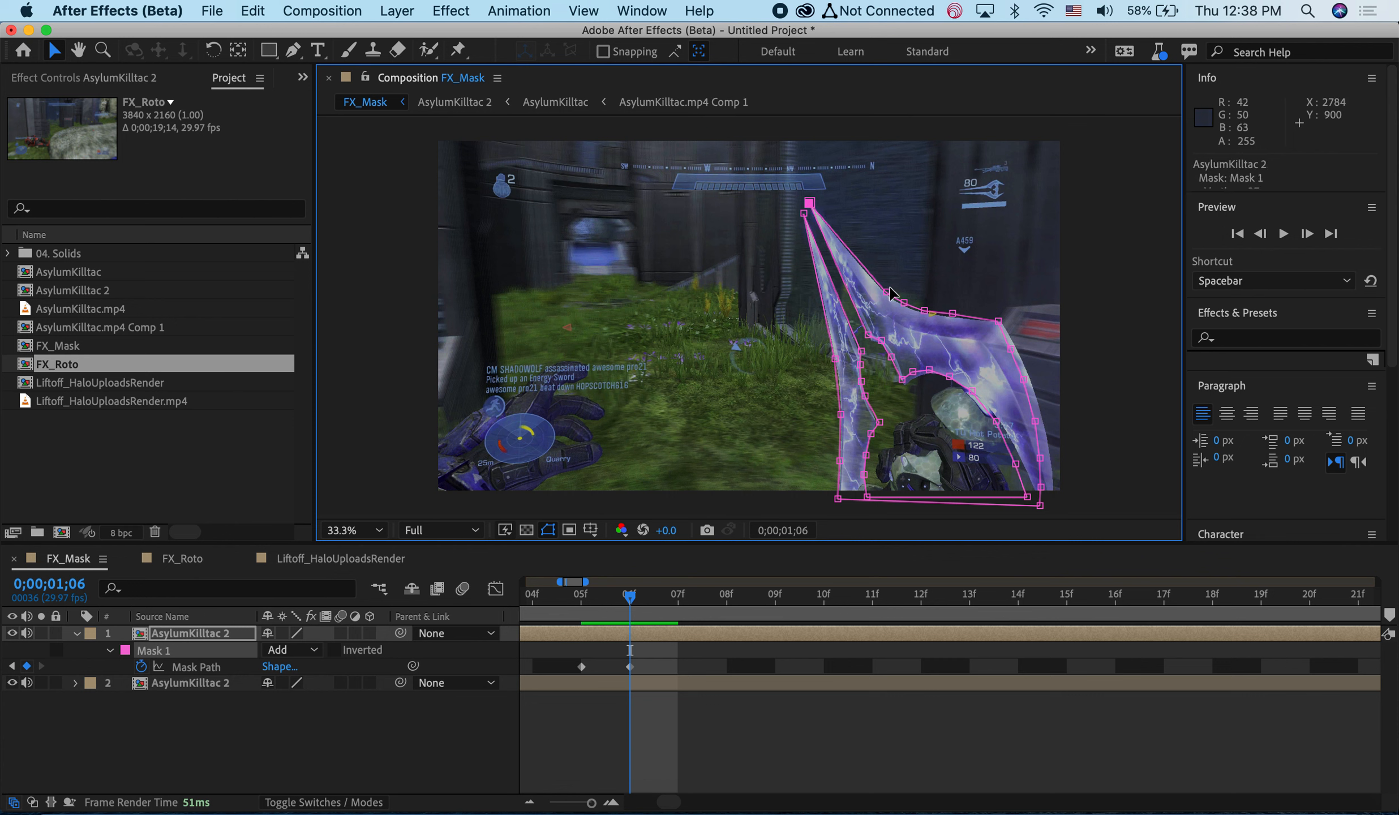
drag(888, 294, 904, 303)
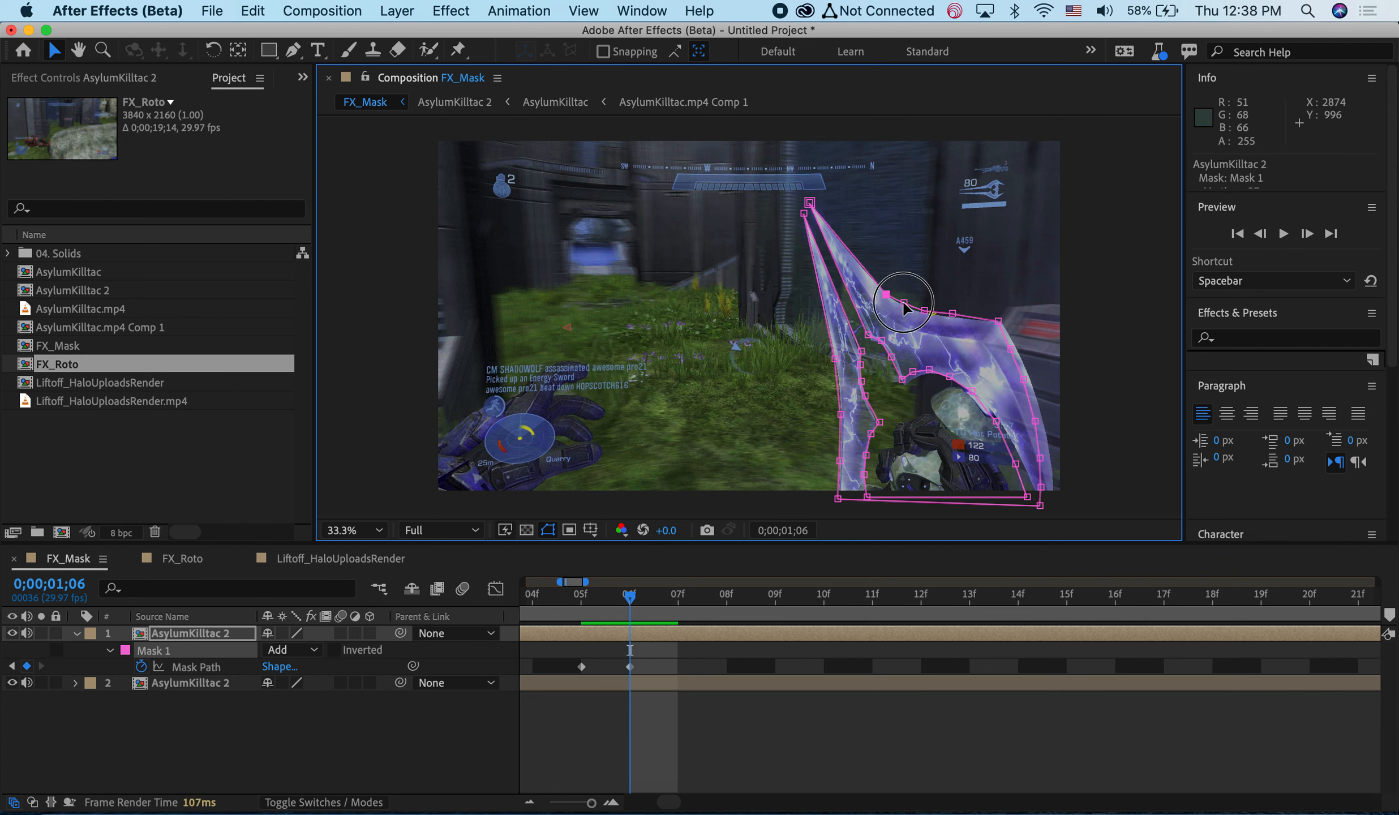
click(924, 312)
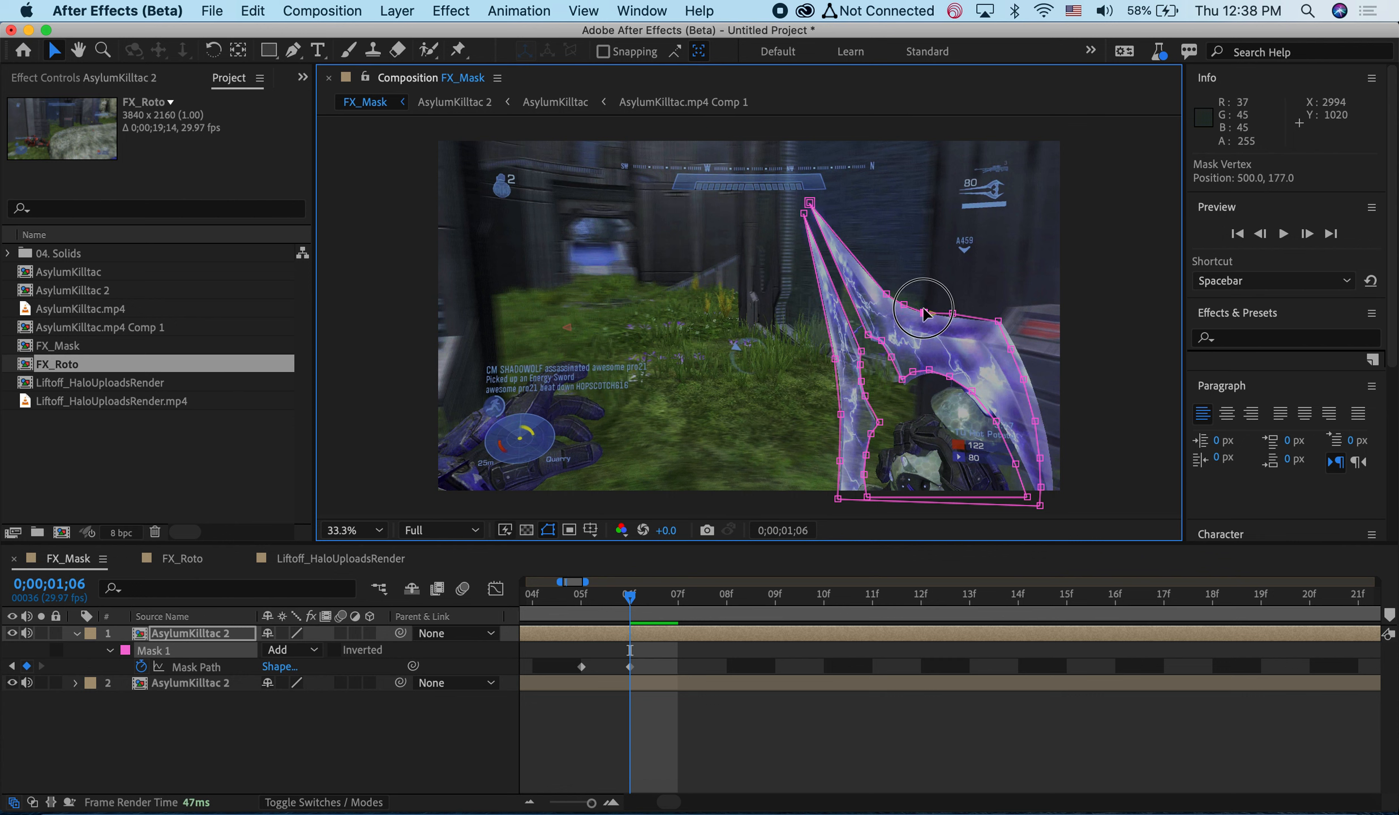
click(953, 315)
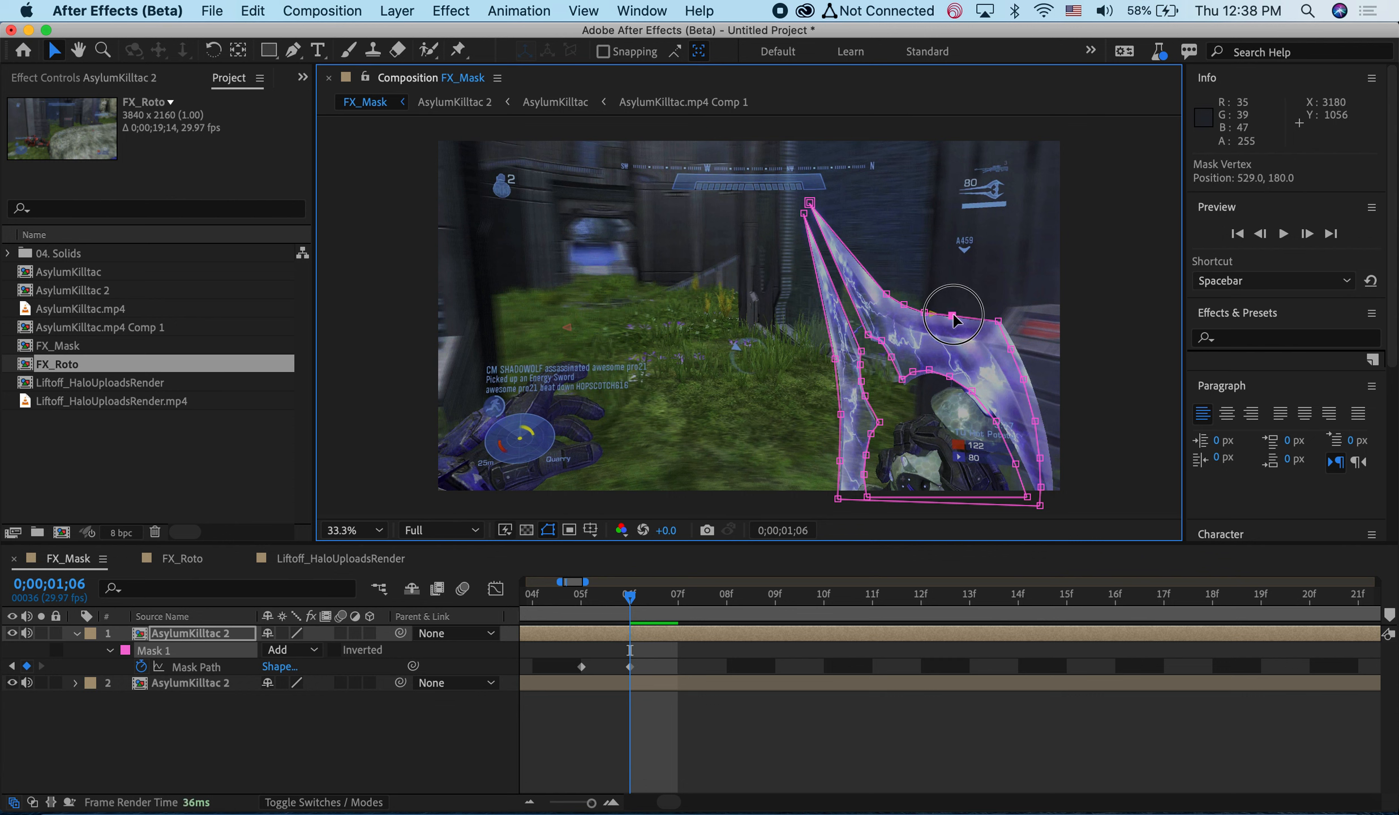
click(1000, 321)
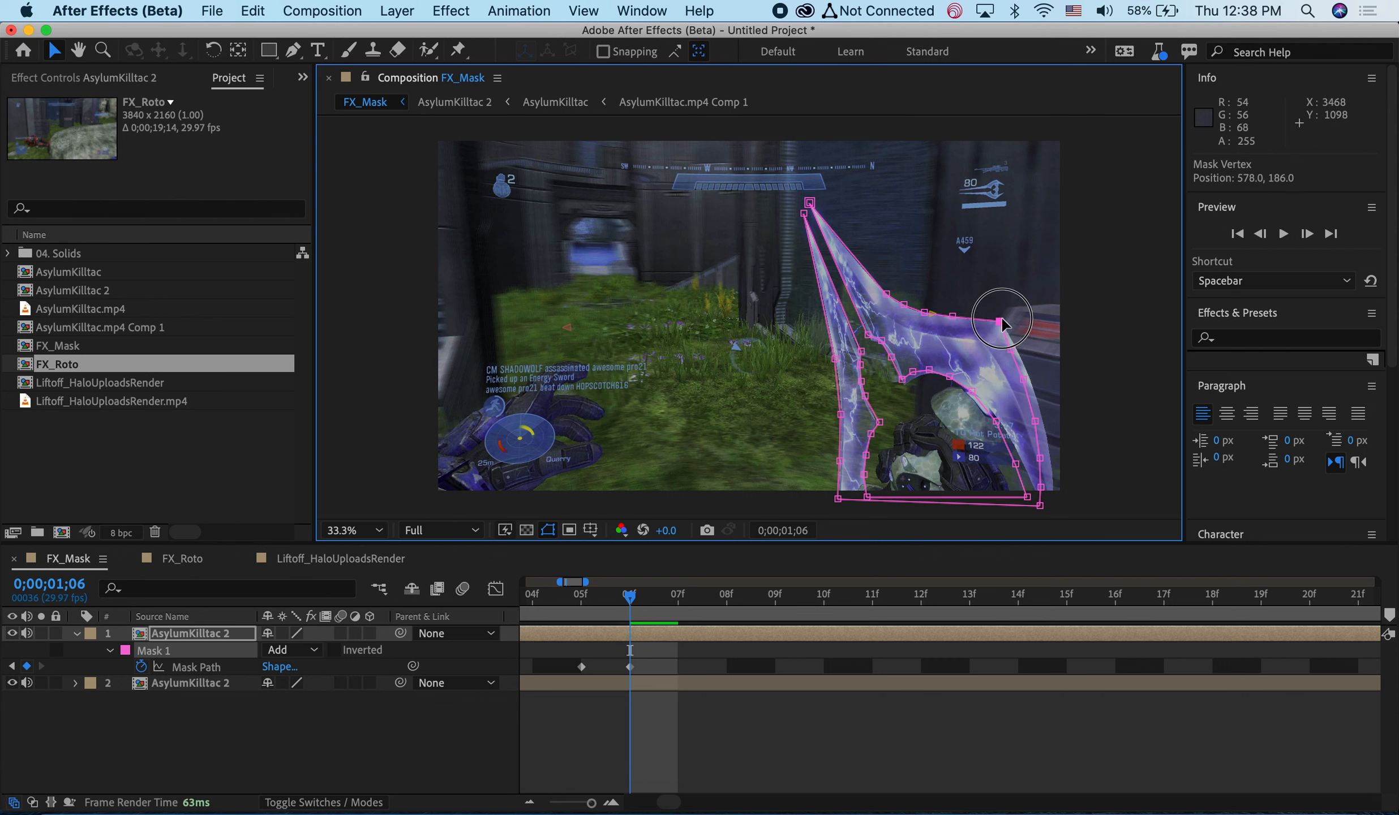
click(1017, 349)
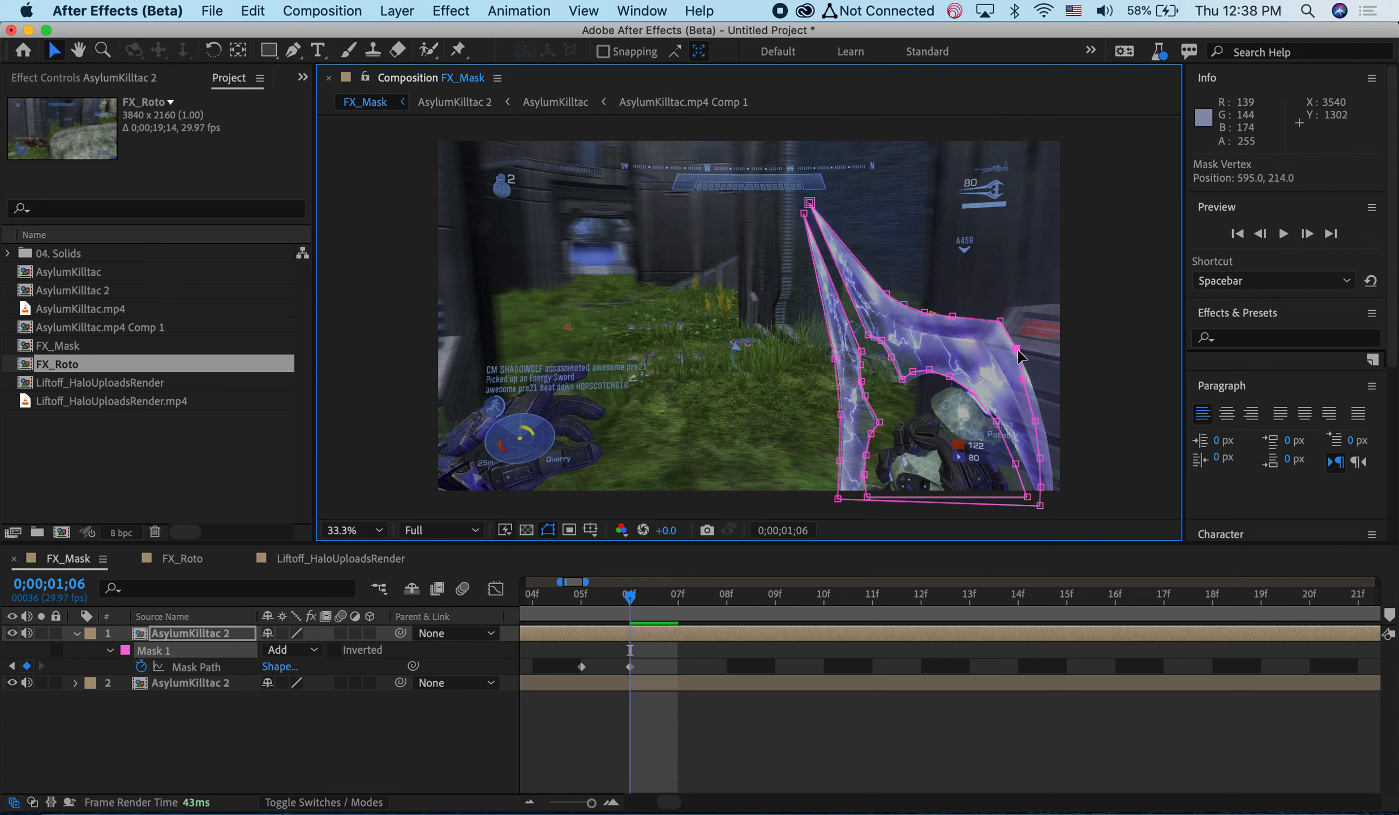
Reposition the Mask 1 points along the lower outer and inner edges of the wide blade to match frame 0;00;01;06
drag(1026, 379, 1010, 425)
click(1016, 465)
click(997, 422)
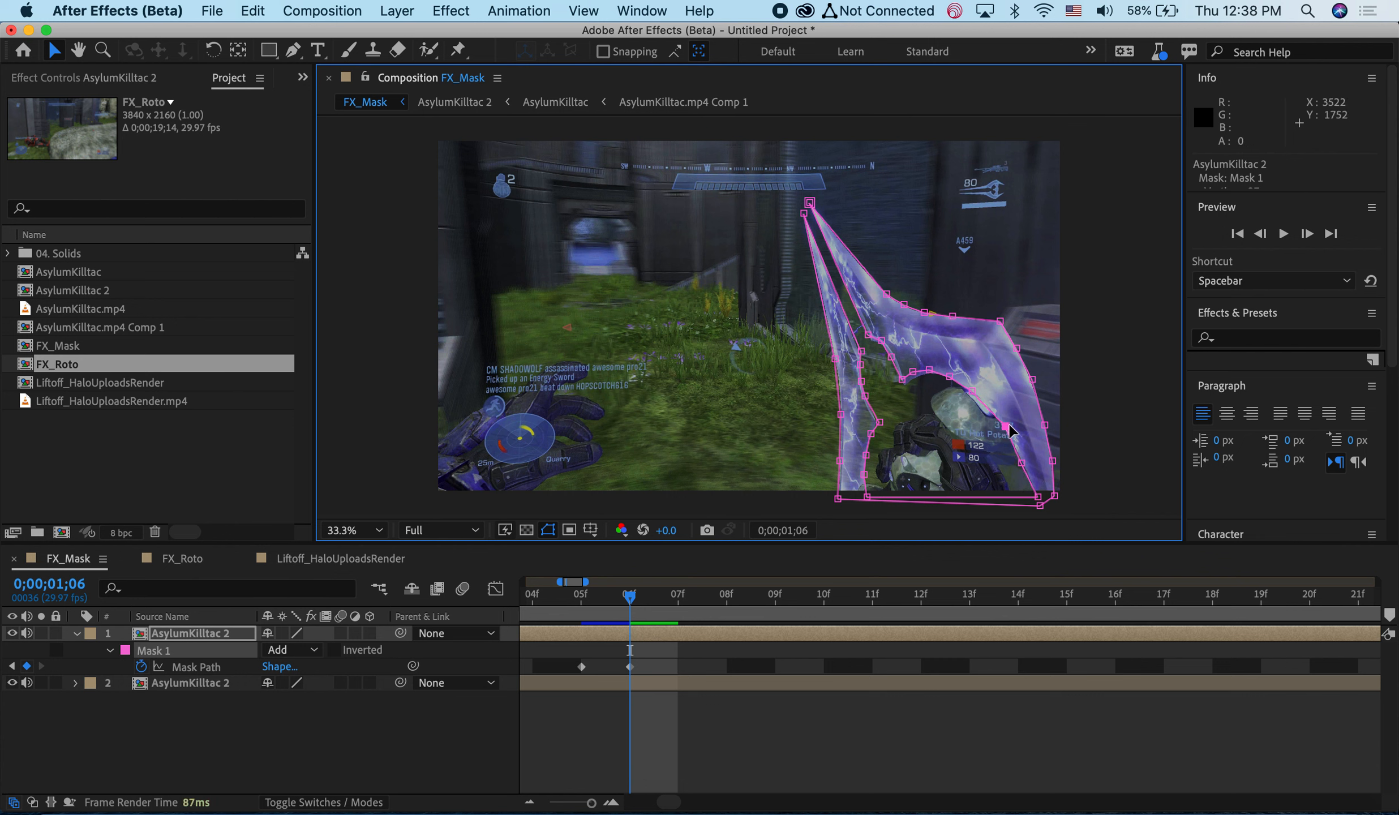
Refit the Mask 1 point at the wide blade's inner corner at 0;00;01;06 and return to frame 0;00;01;05
drag(929, 370, 908, 389)
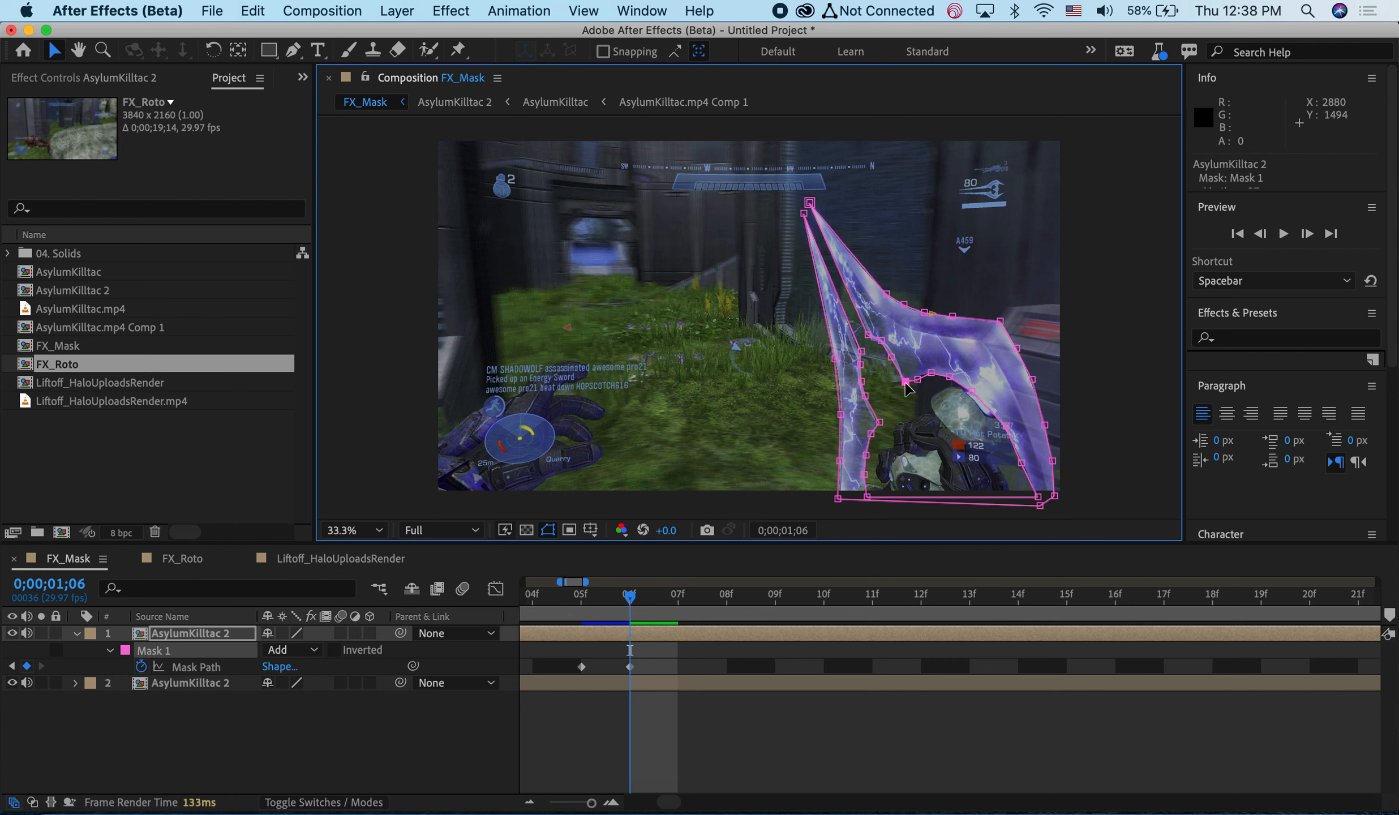
click(75, 634)
click(582, 603)
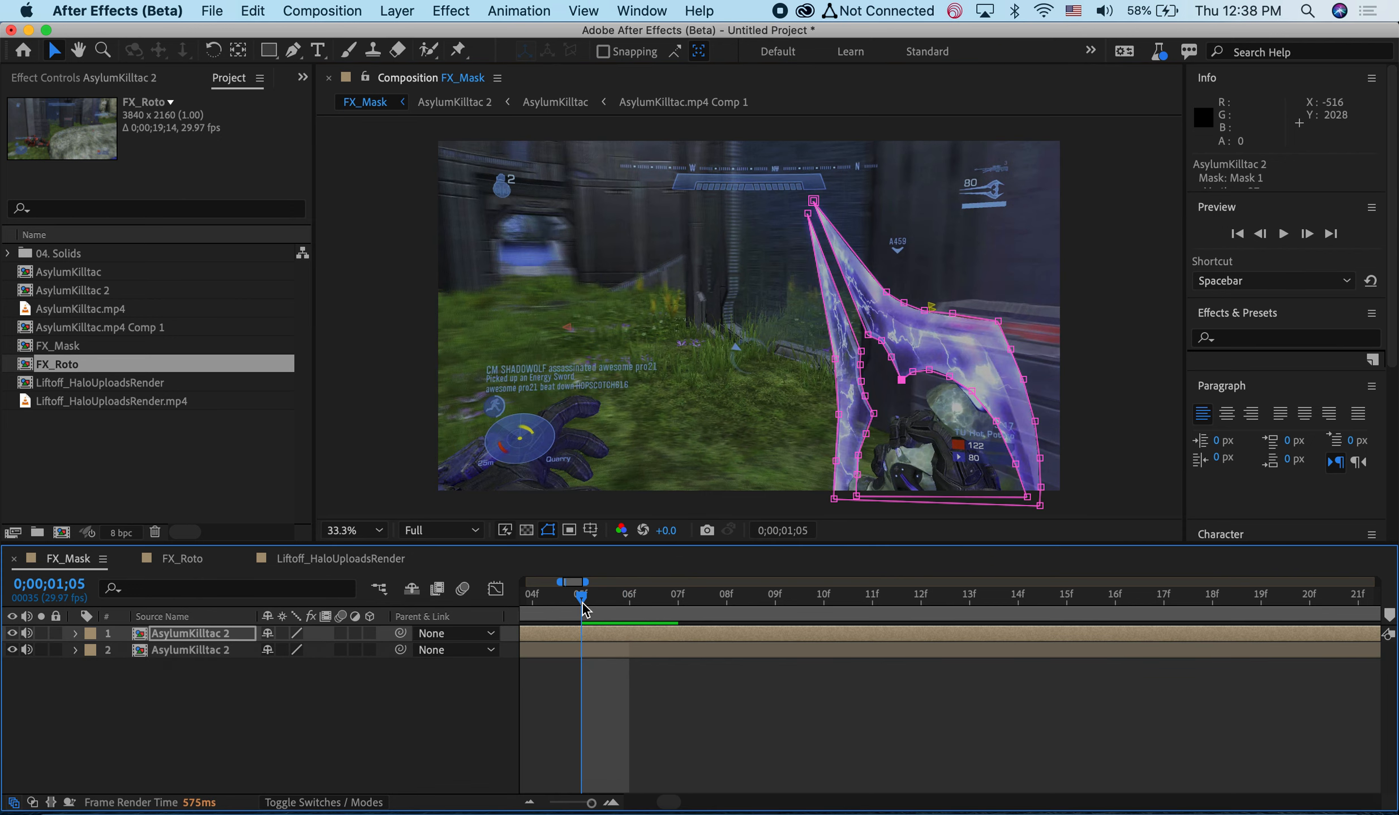
Reveal the masked AsylumKilltac 2 layer's mask properties and create a black solid named Saber above it
click(240, 633)
key(m)
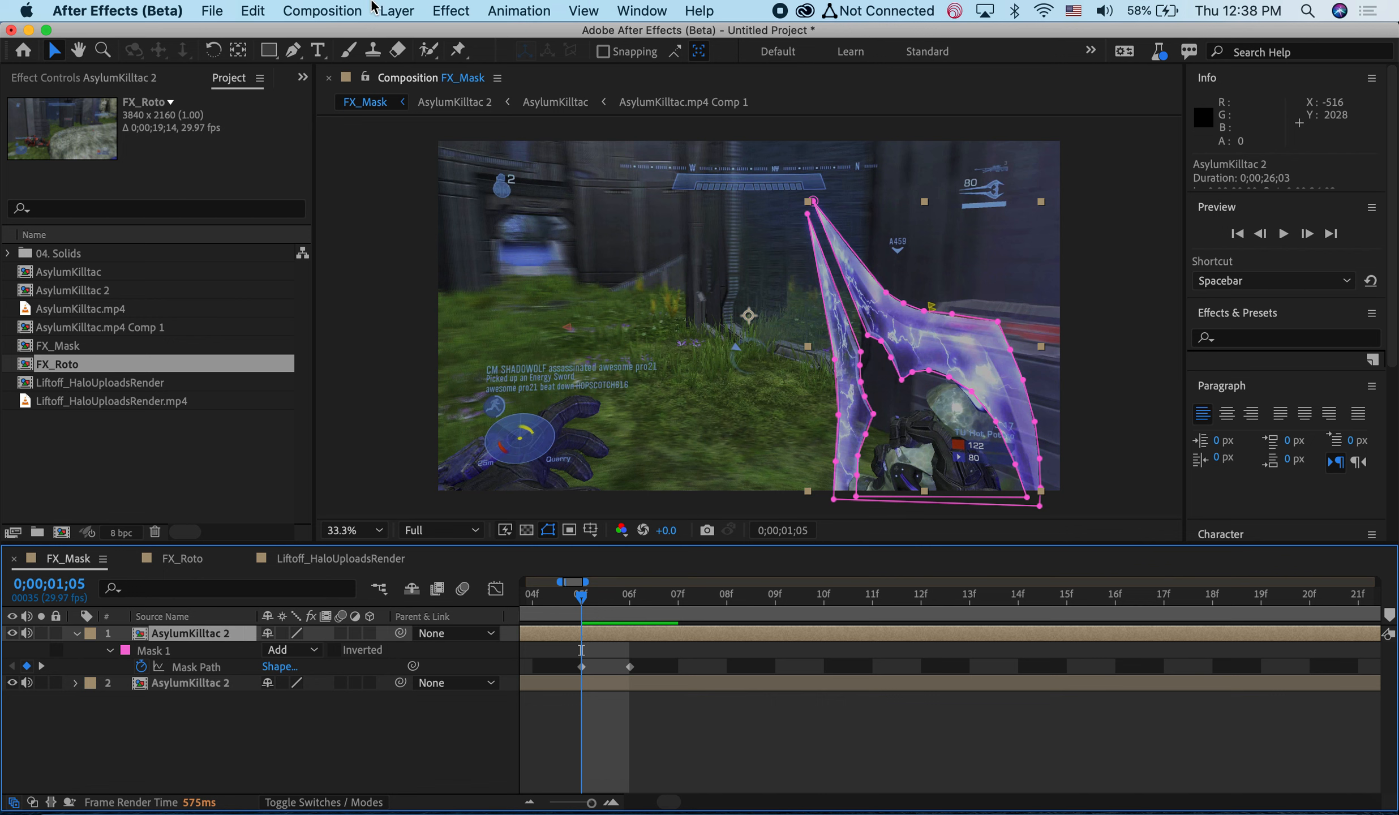
click(394, 10)
mouse_move(419, 33)
click(637, 57)
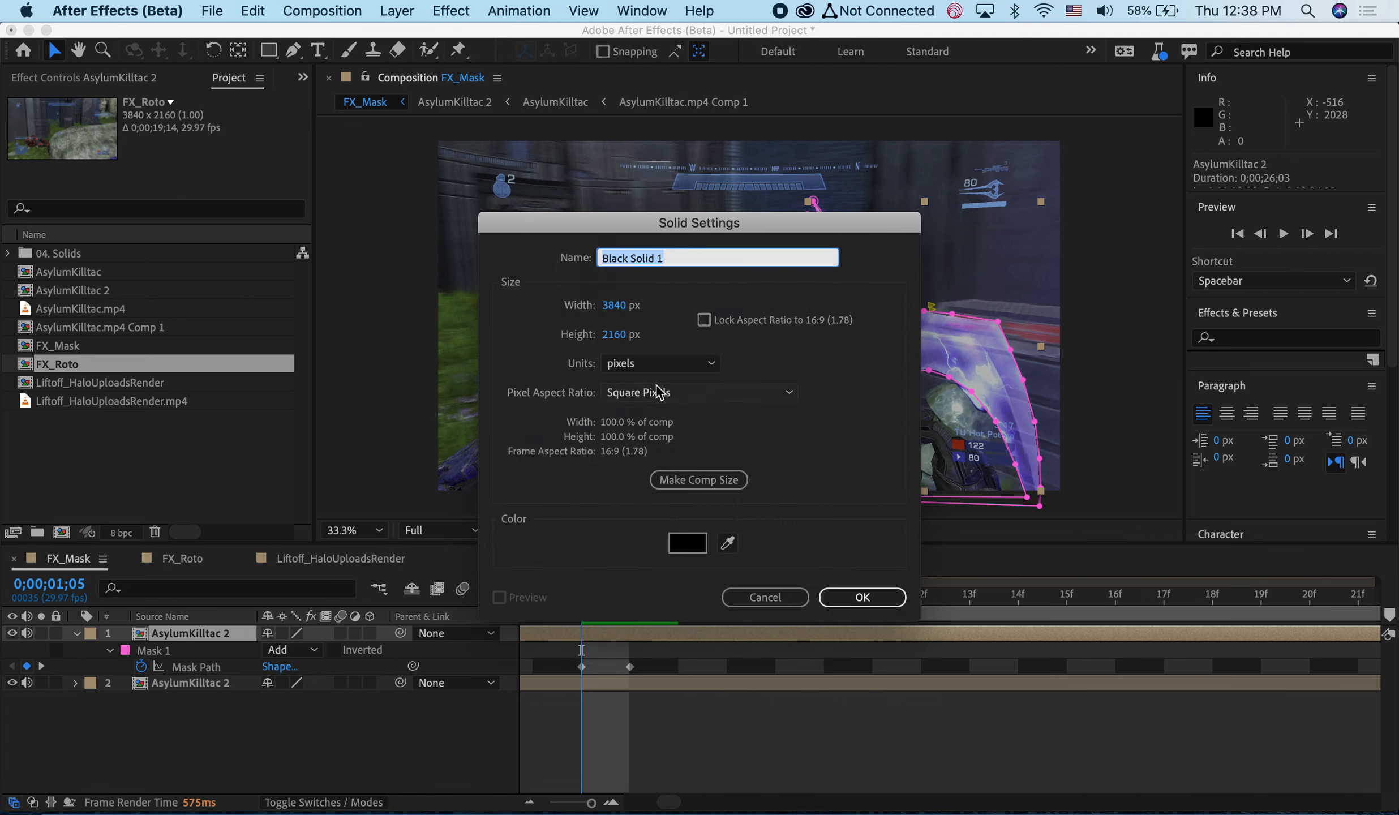
text(Saber)
key(Return)
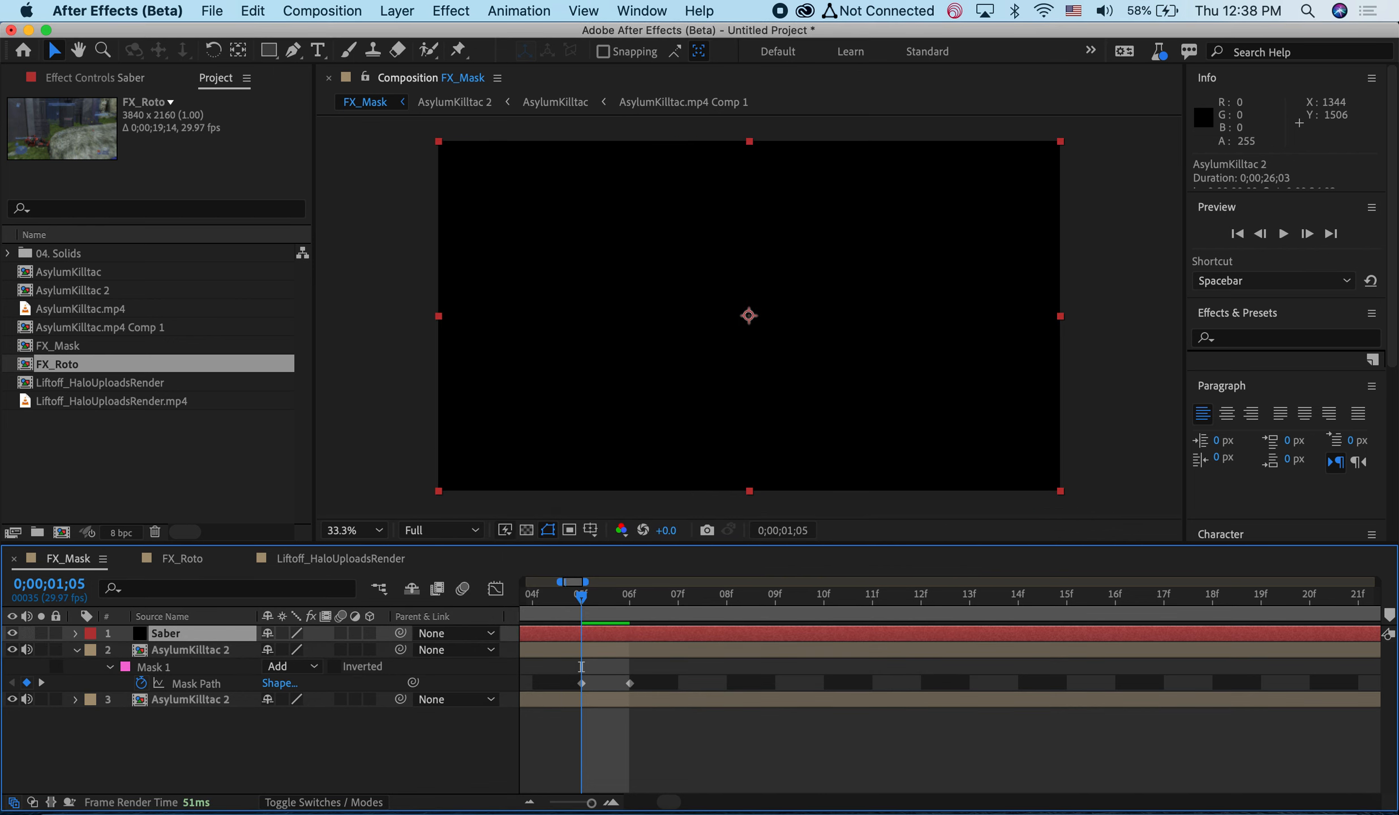
Copy Mask 1 from the masked footage layer onto the Saber solid and apply the Video Copilot Saber effect to the solid
click(194, 668)
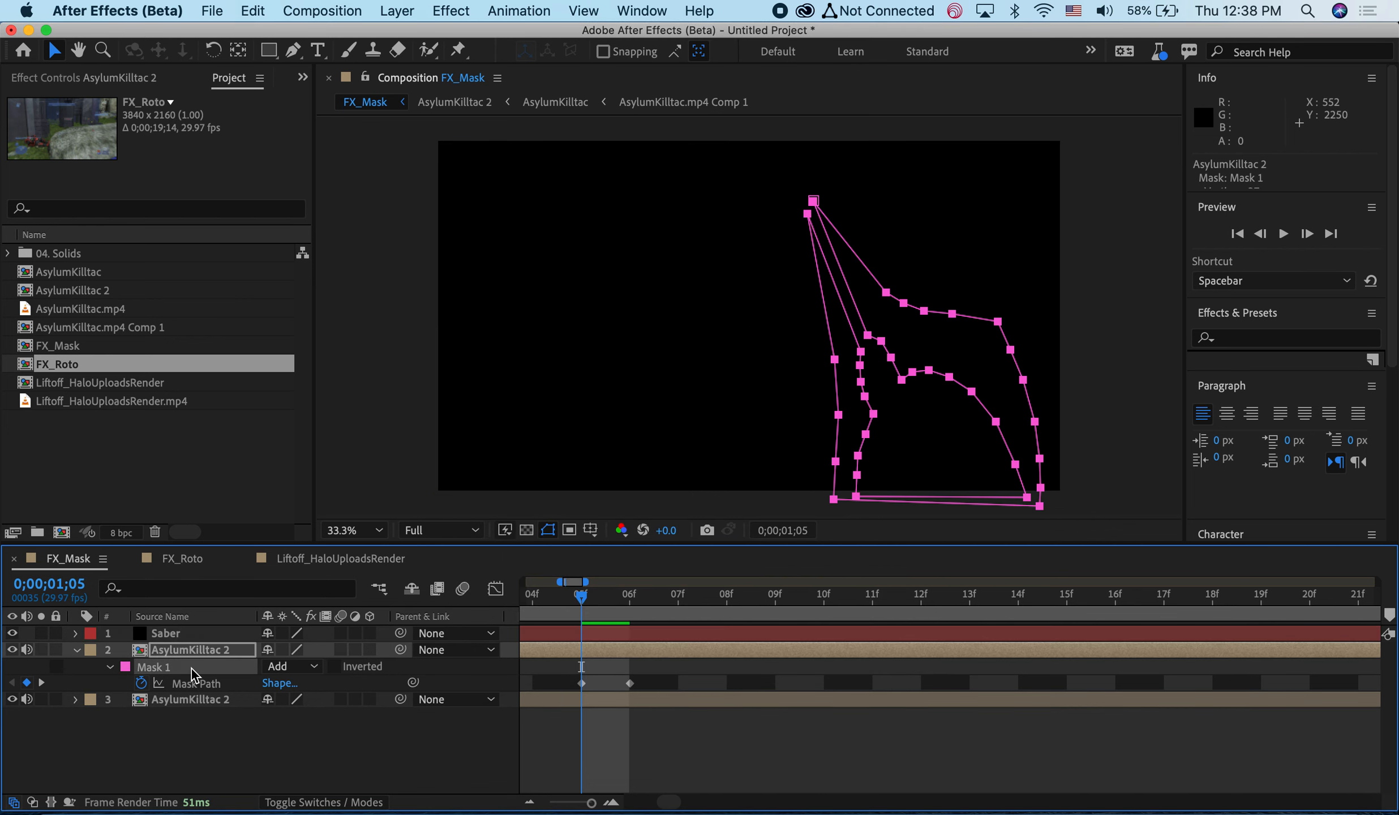
click(182, 634)
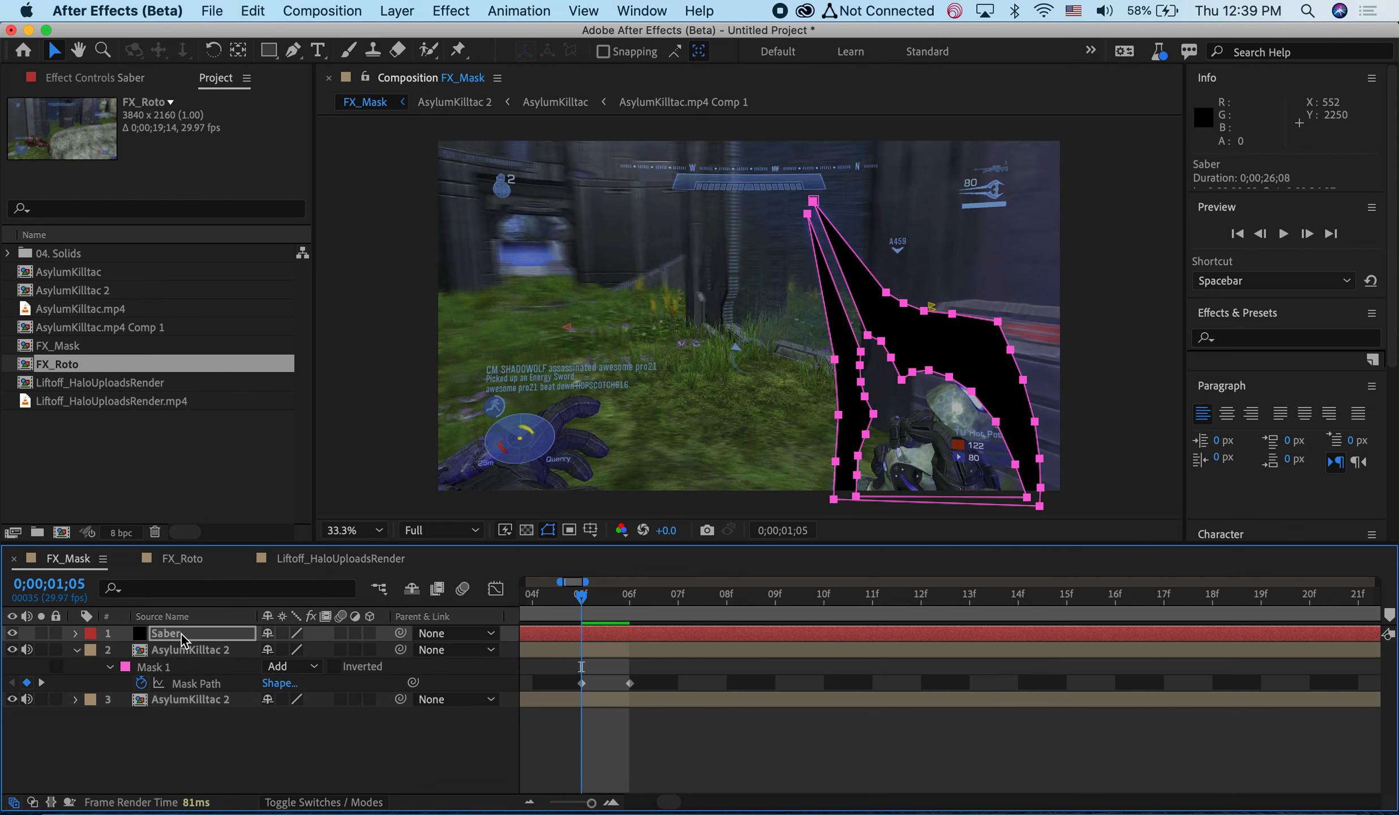
click(397, 10)
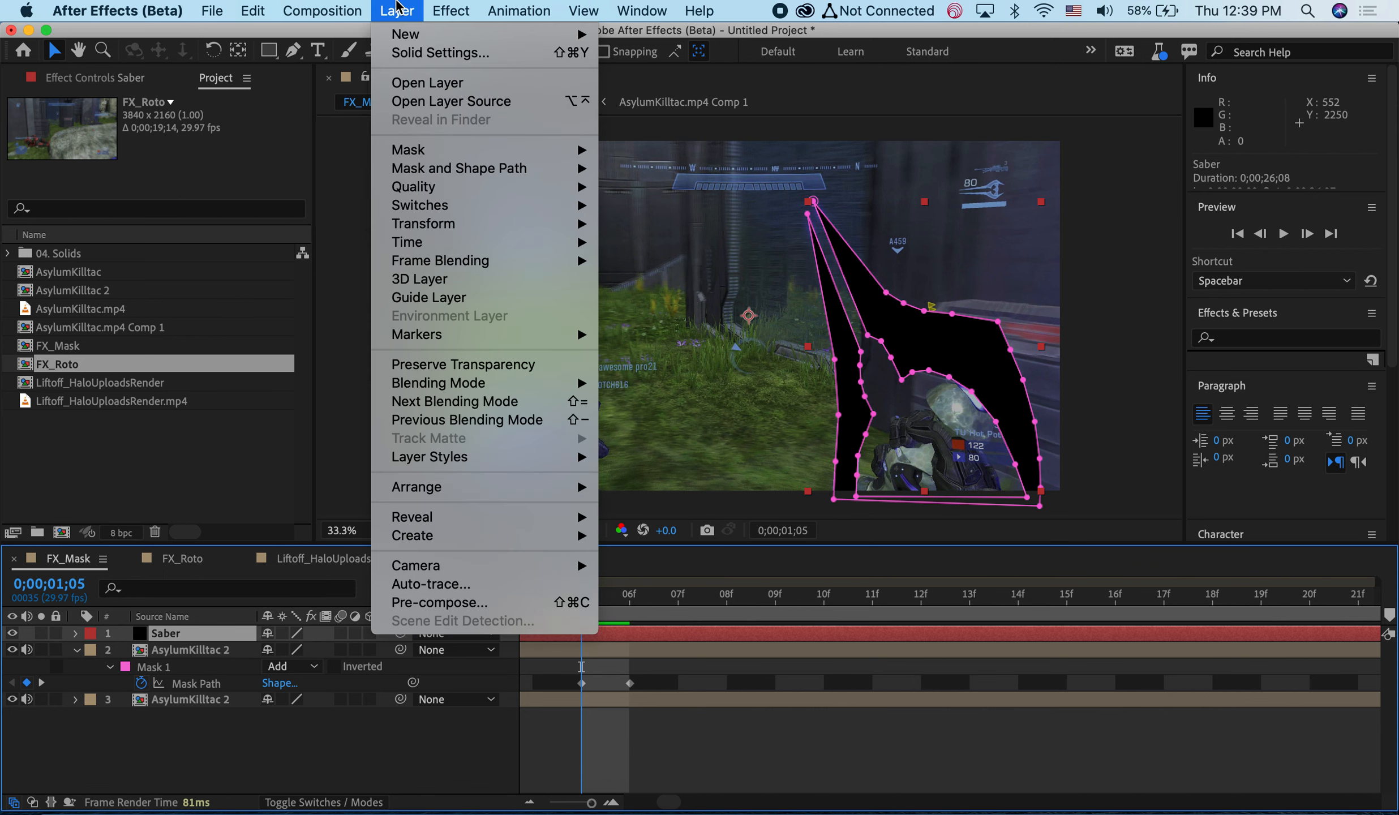
mouse_move(451, 10)
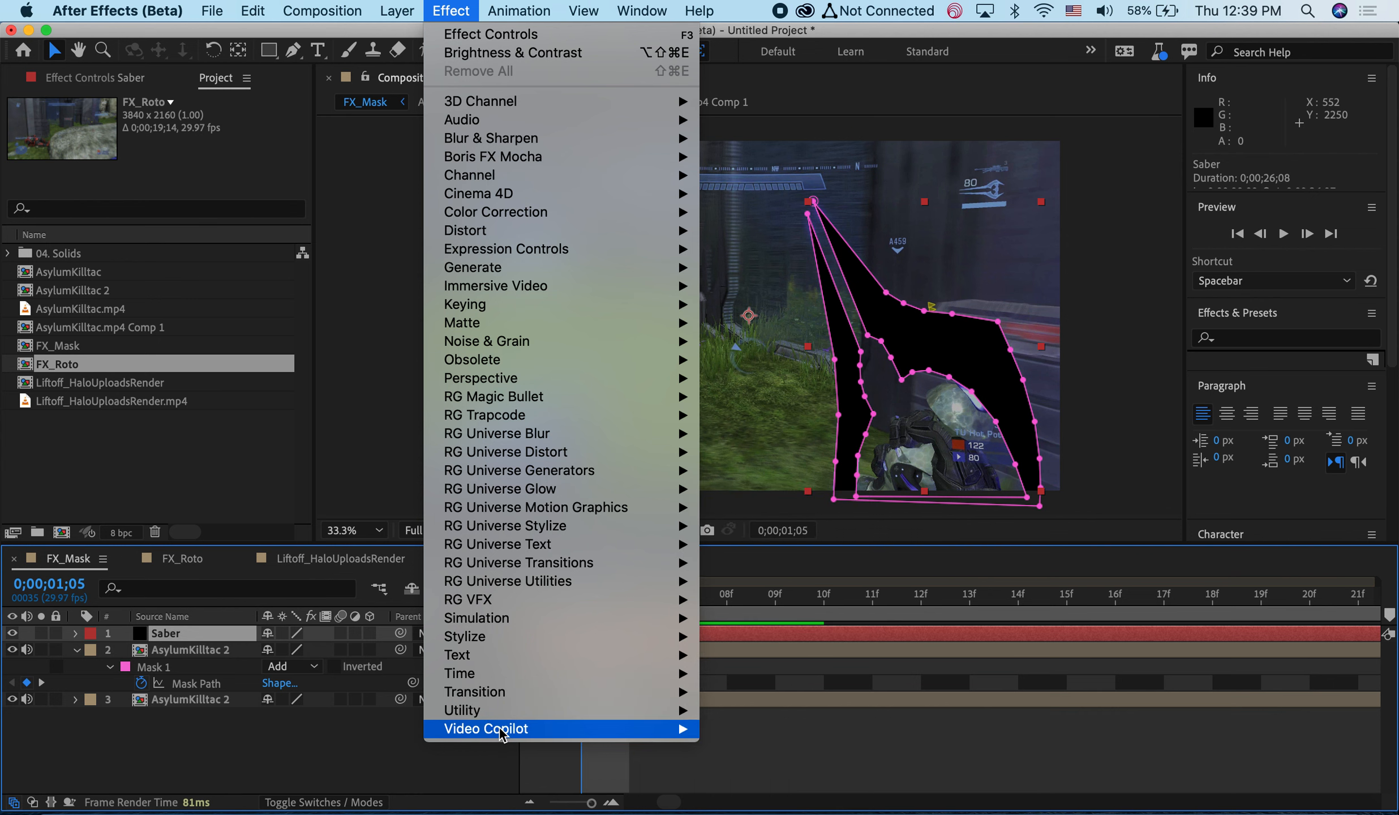
mouse_move(502, 730)
click(707, 727)
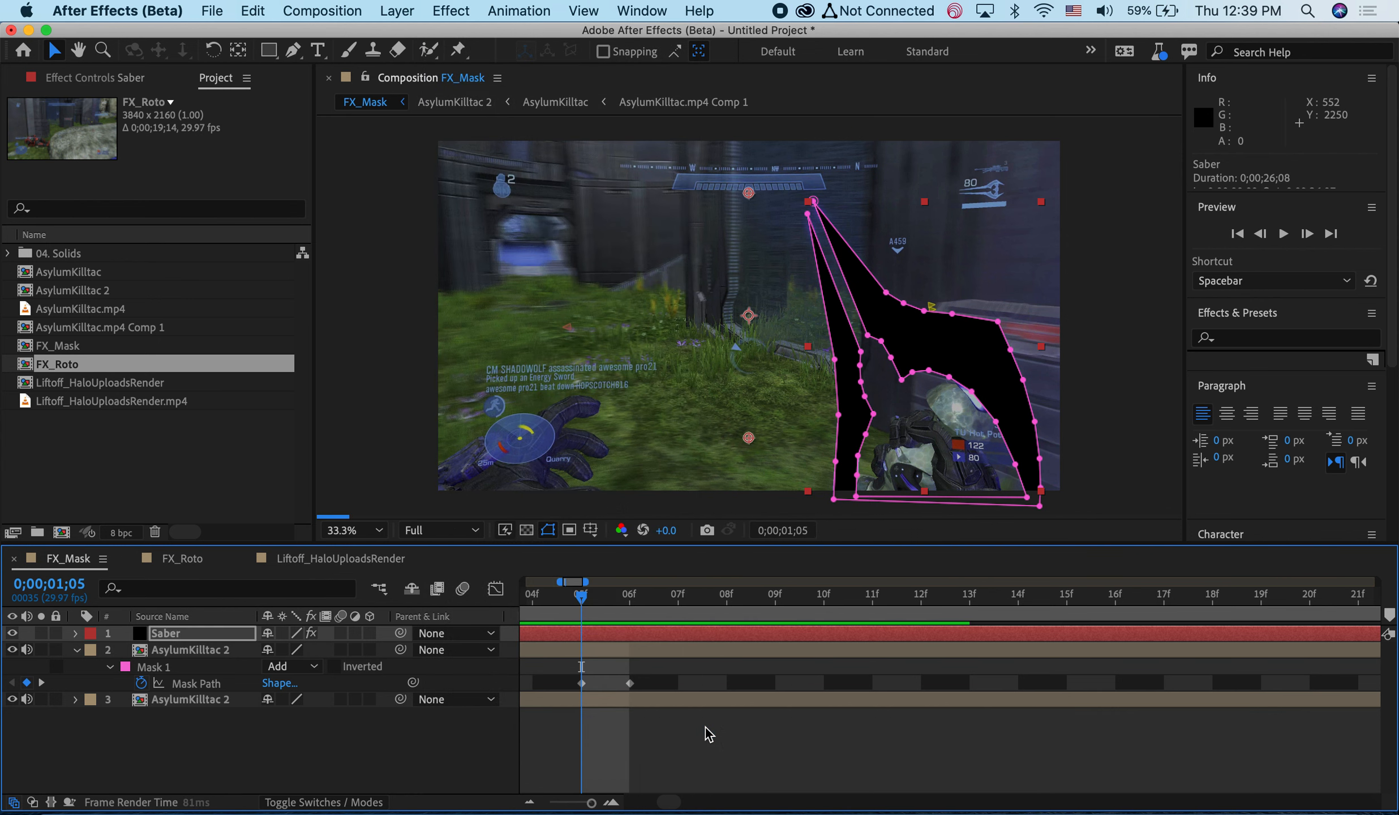
click(95, 80)
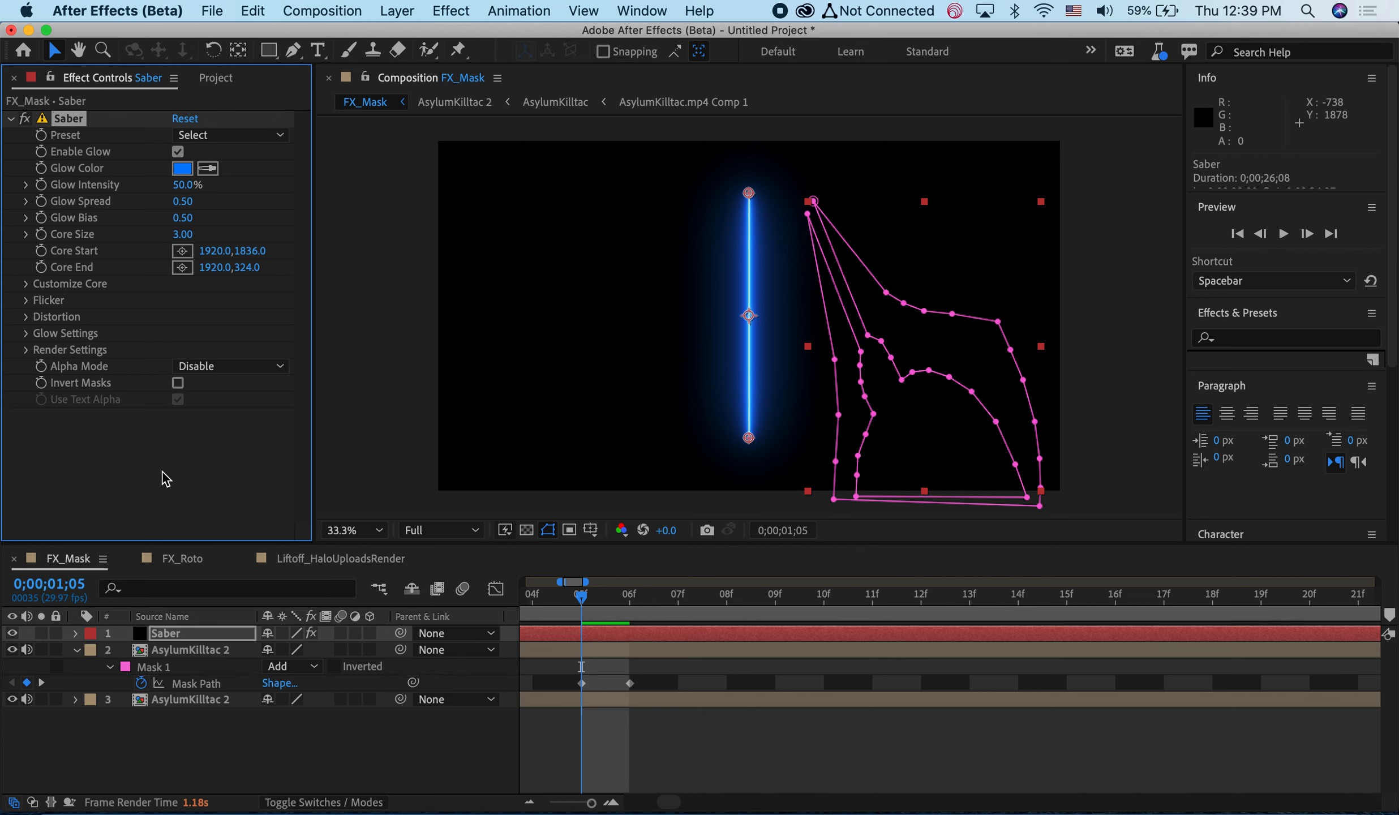
Set the Saber layer's blending mode to Screen
right_click(205, 636)
mouse_move(289, 492)
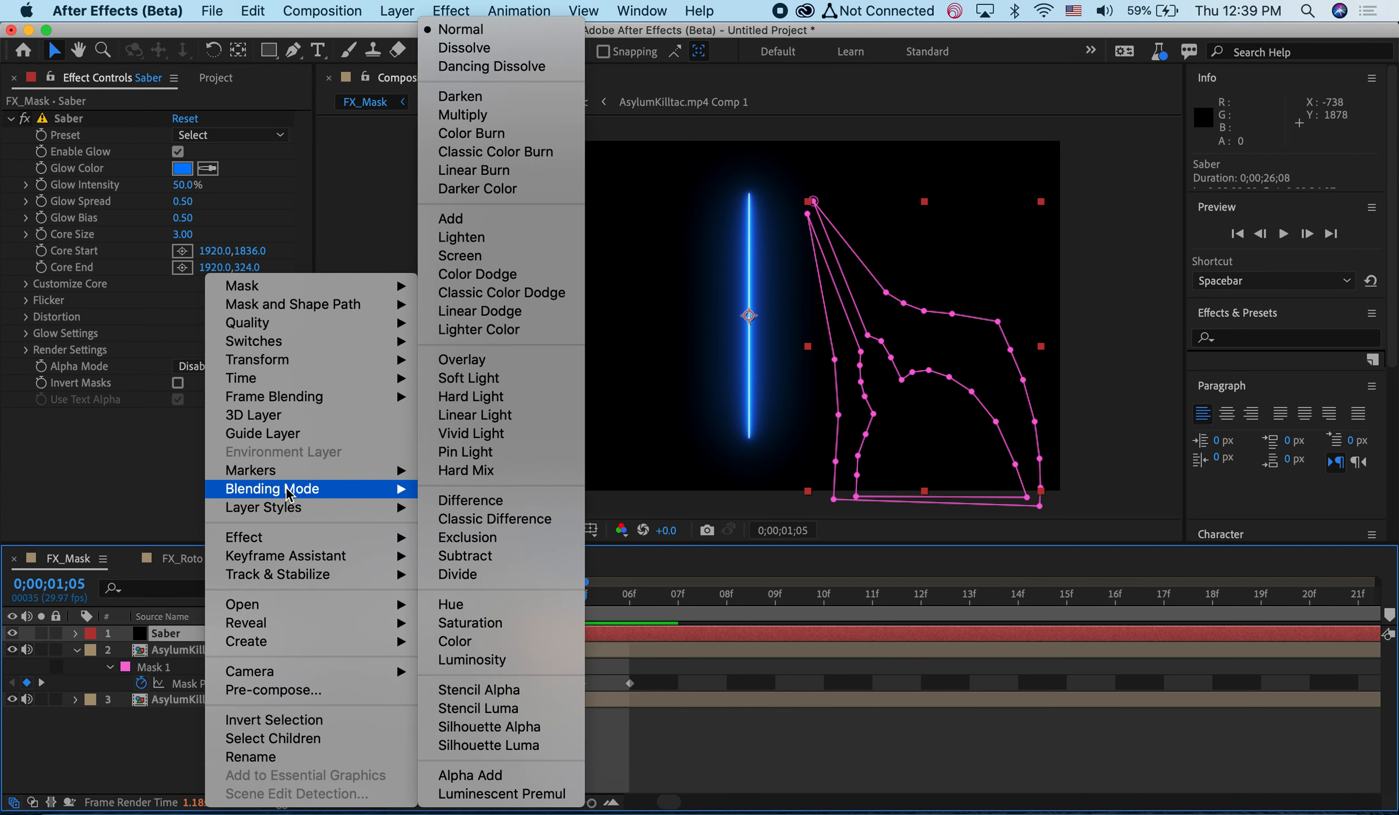
click(447, 255)
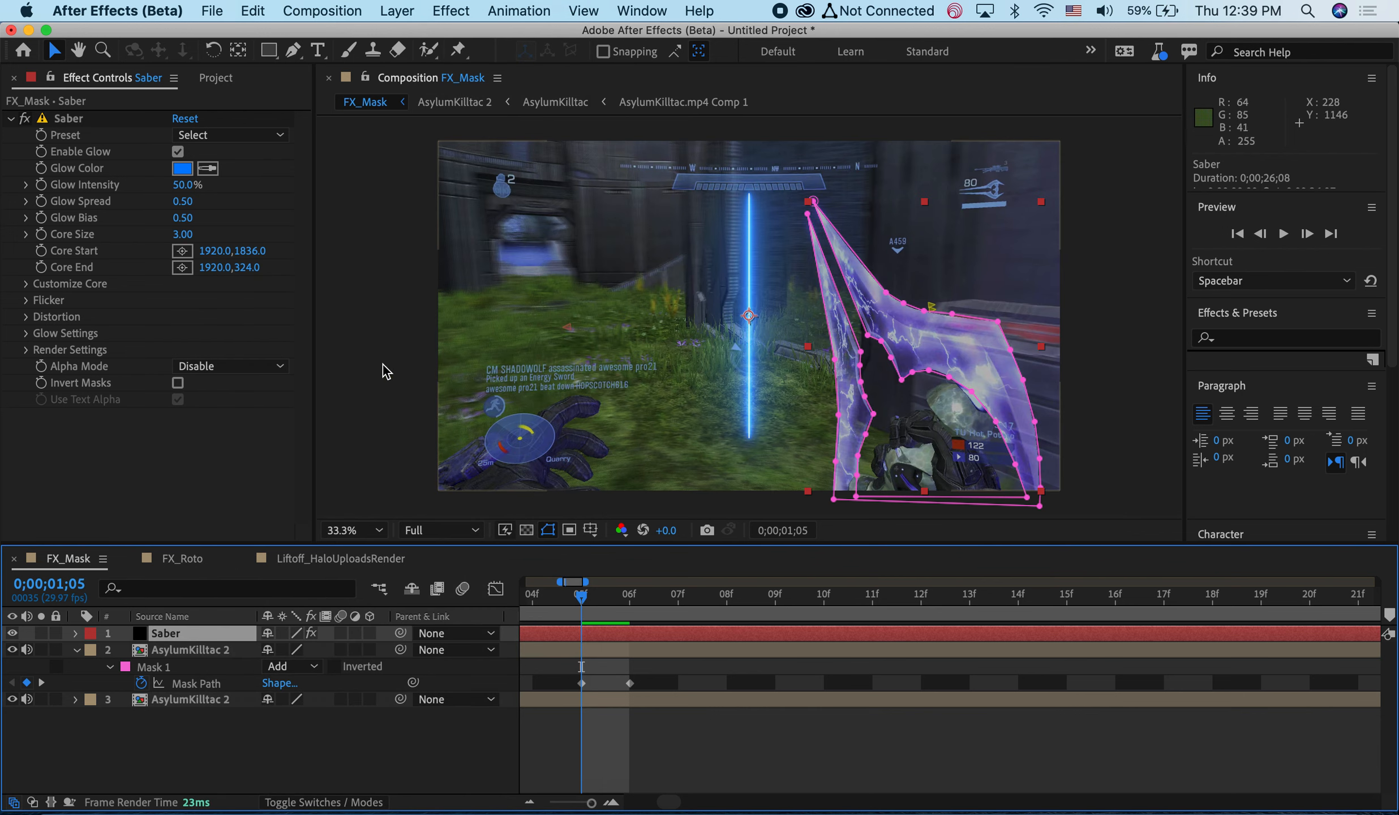
Set the Saber effect's Core Type to Layer Masks so the glow follows the sword outline, and deselect the layer
click(25, 284)
click(188, 301)
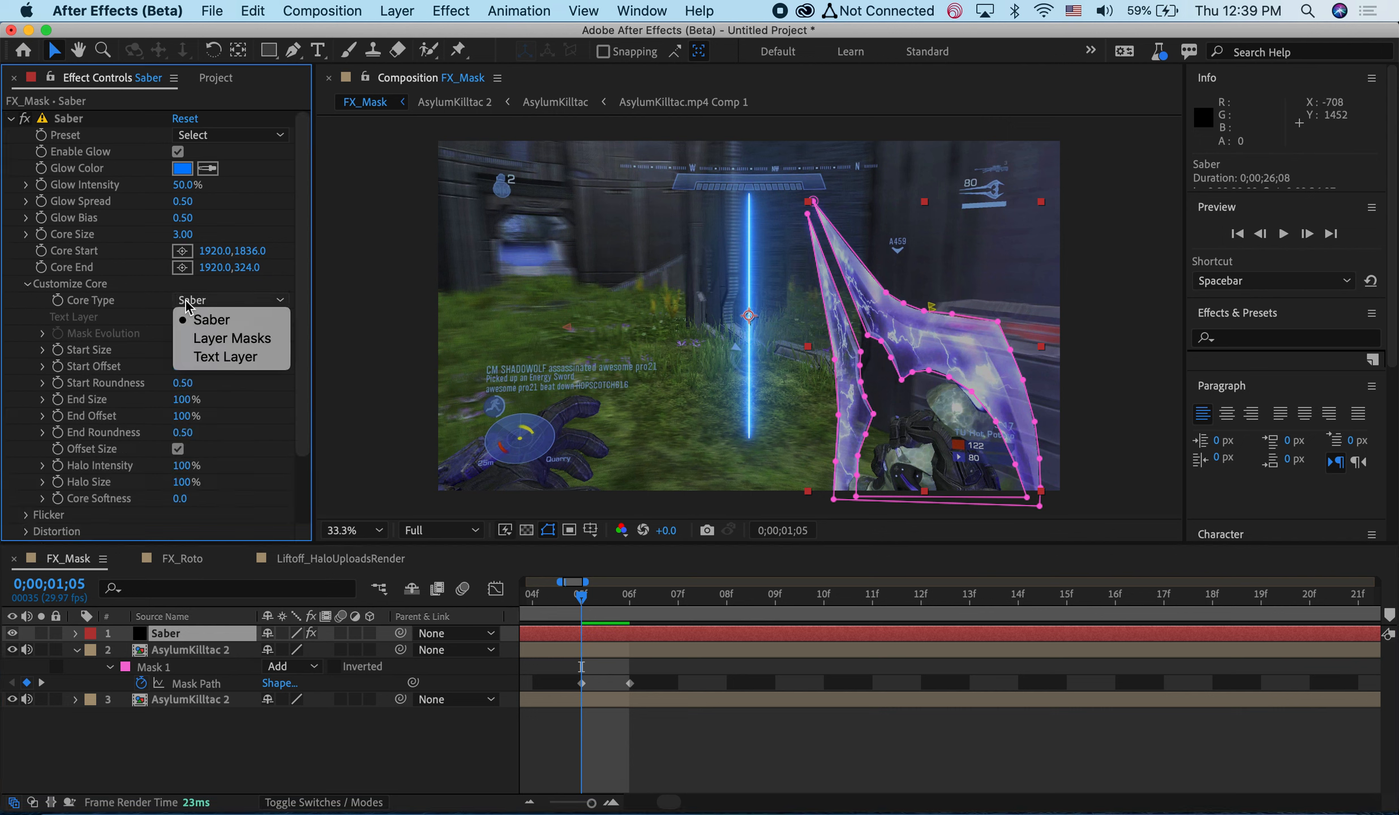
click(205, 350)
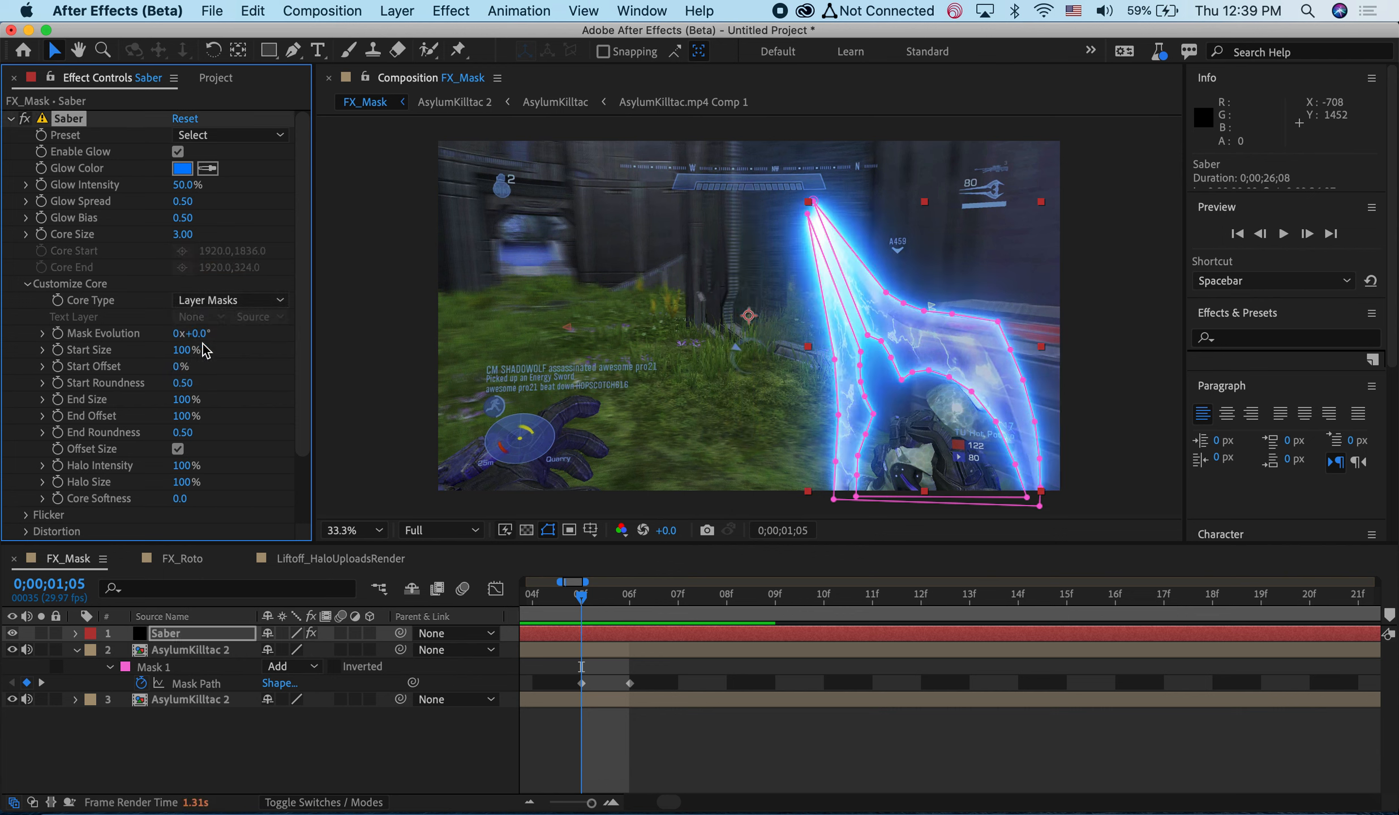
click(130, 738)
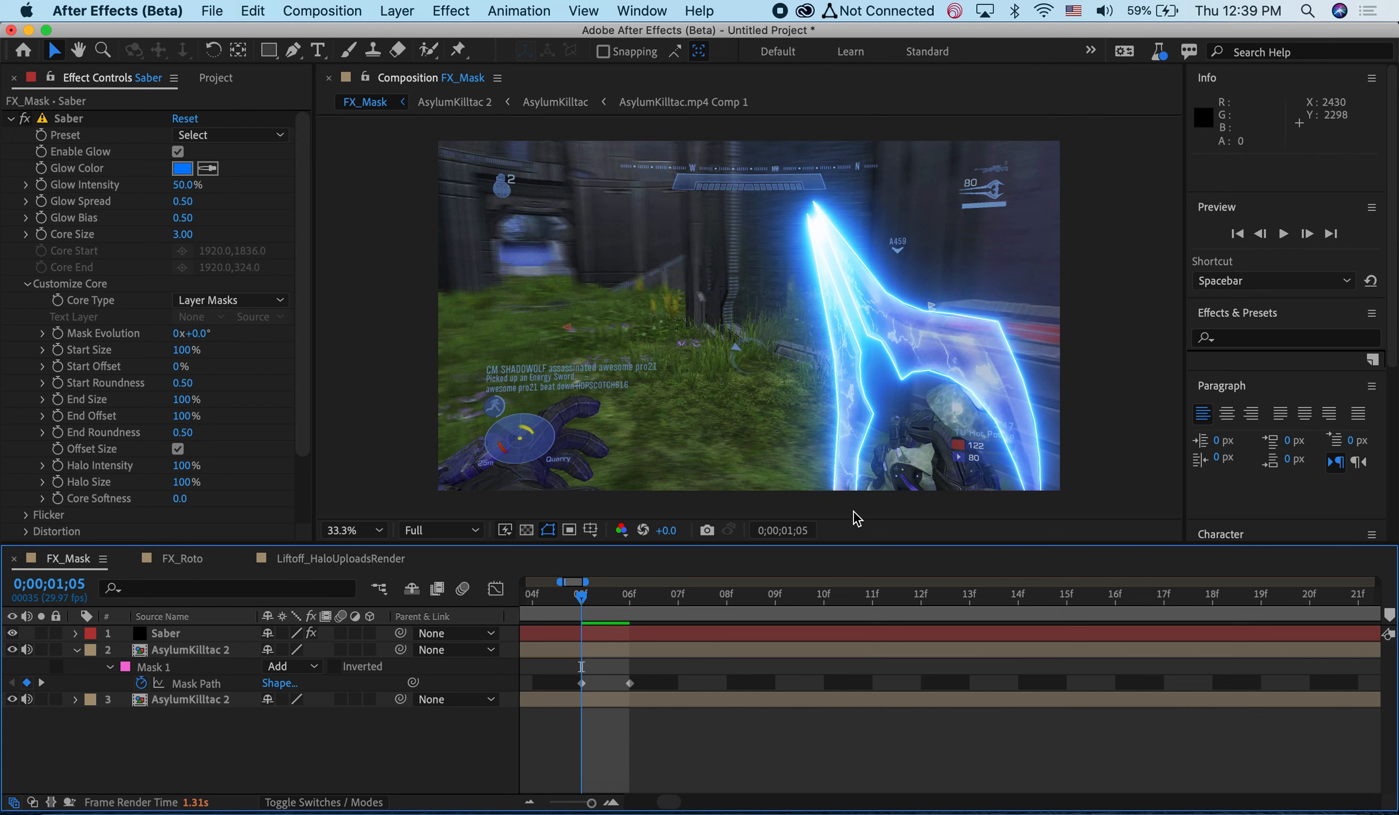
Apply Hue/Saturation to the masked AsylumKilltac 2 layer and lower its Master Lightness to -100
click(163, 656)
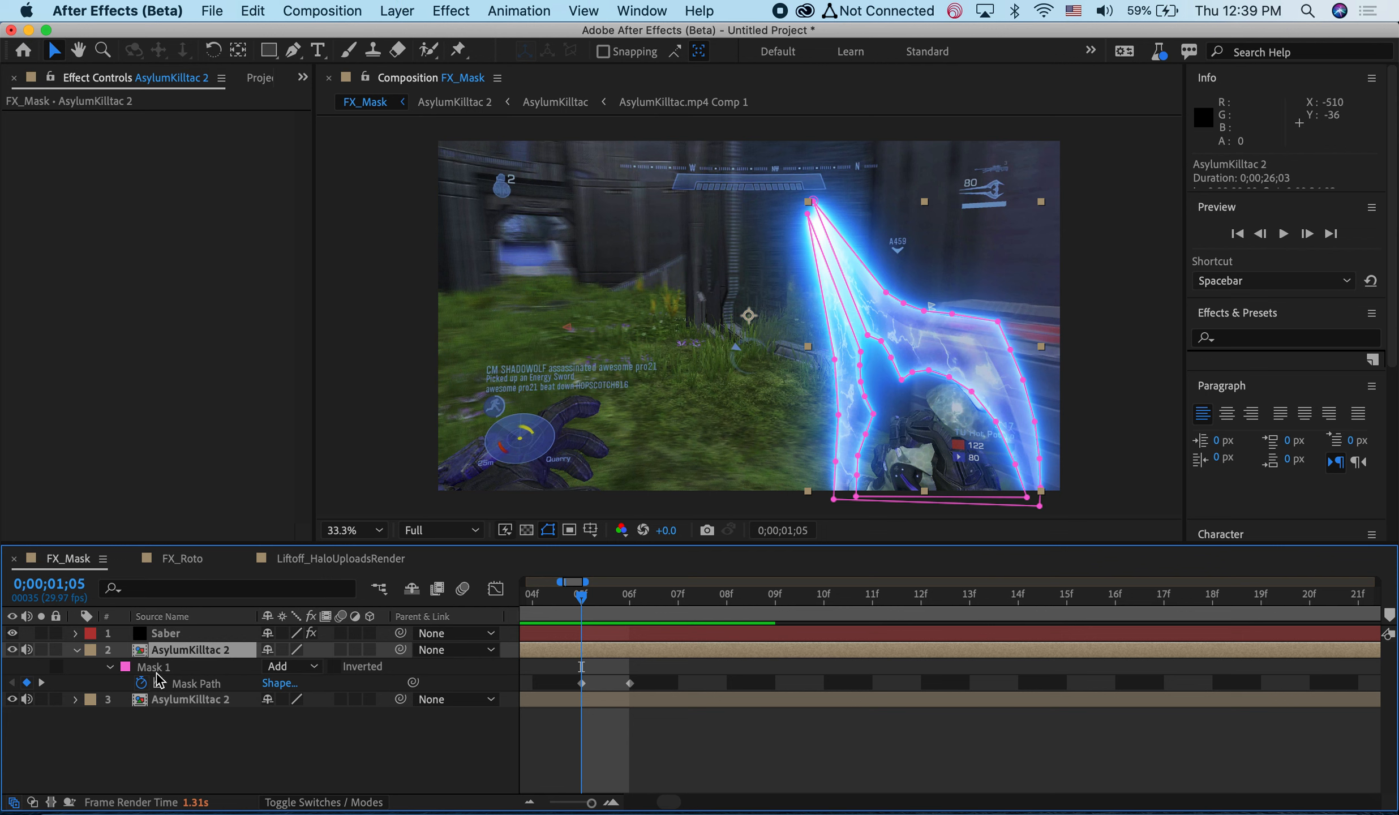
click(42, 650)
click(41, 649)
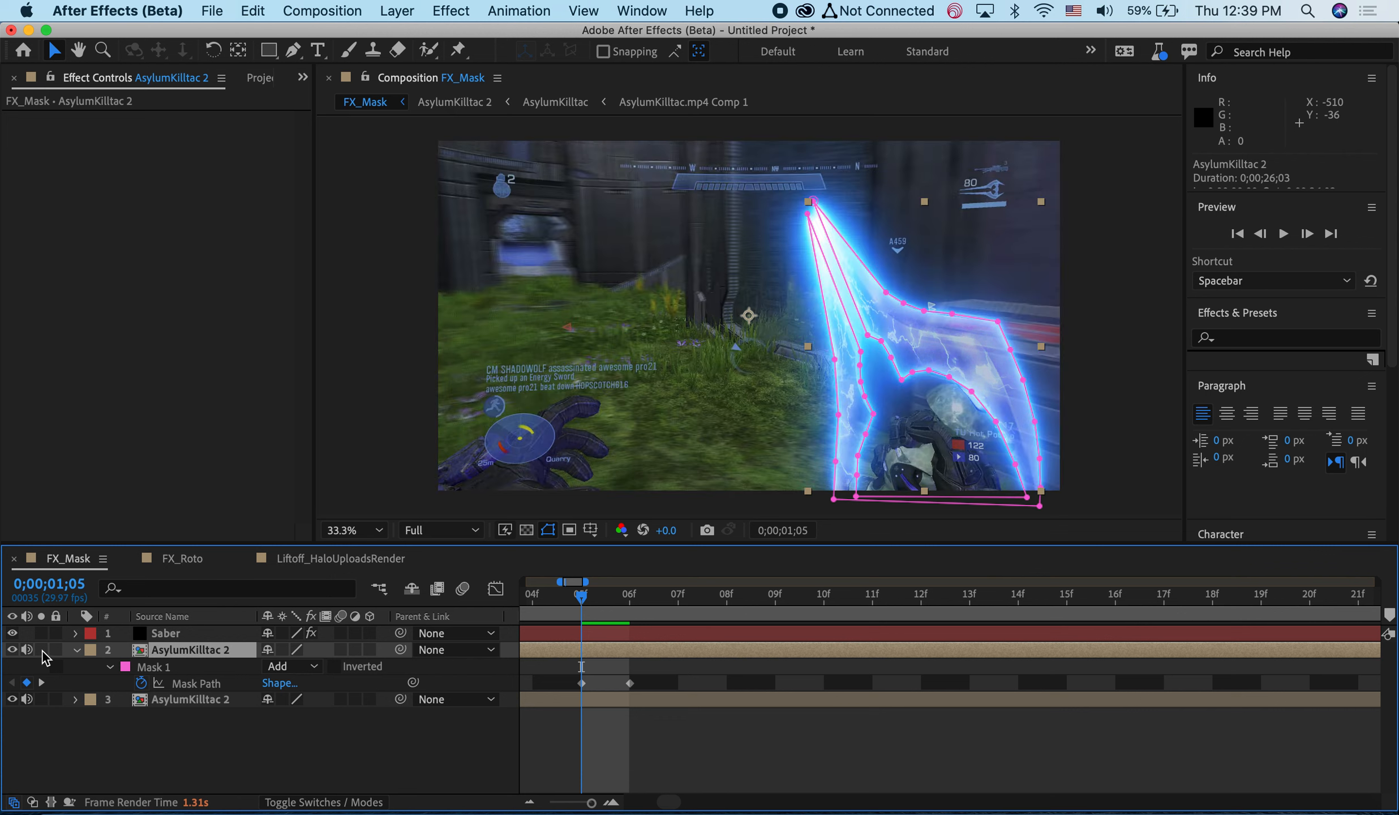
click(446, 10)
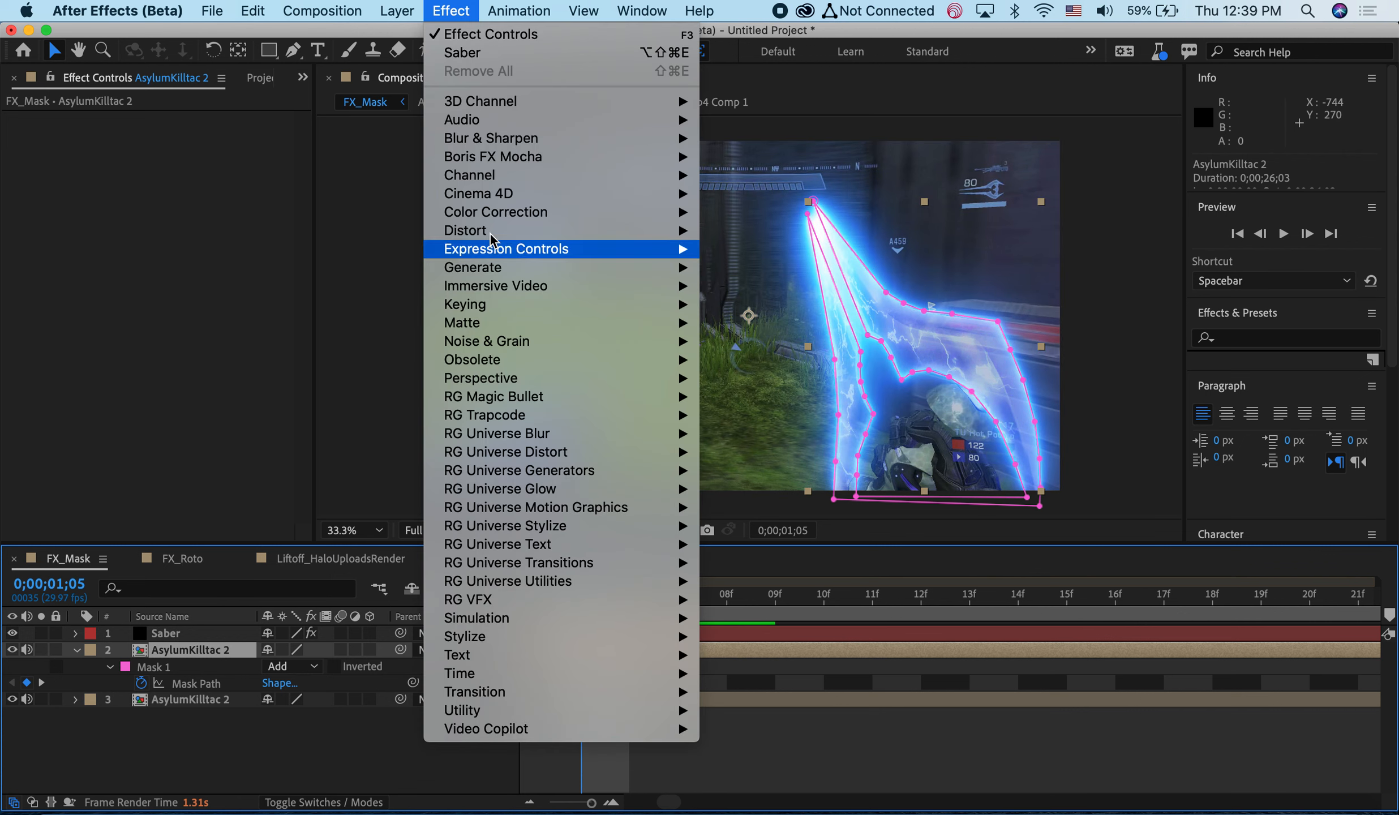
mouse_move(623, 212)
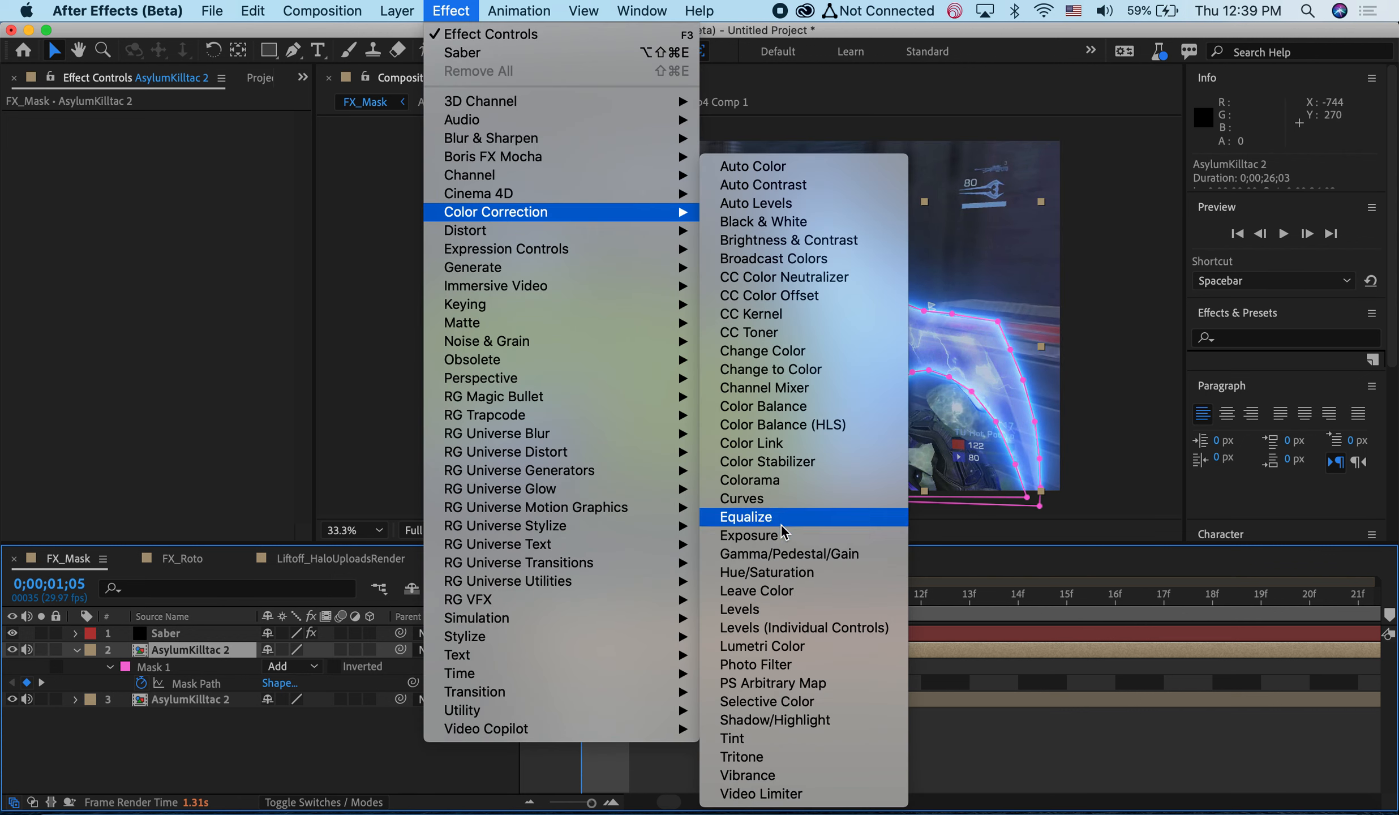
click(753, 572)
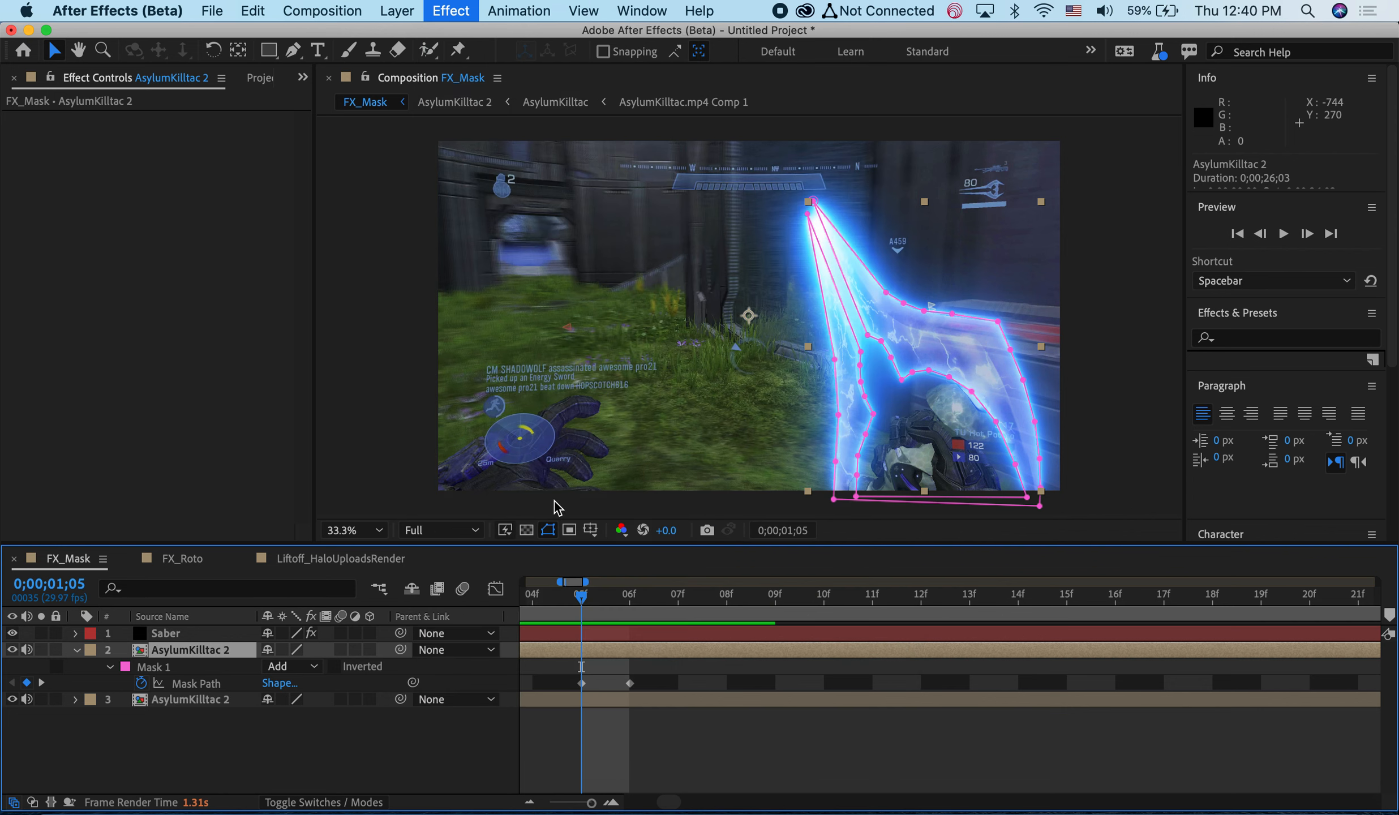
drag(164, 339, 3, 353)
click(244, 755)
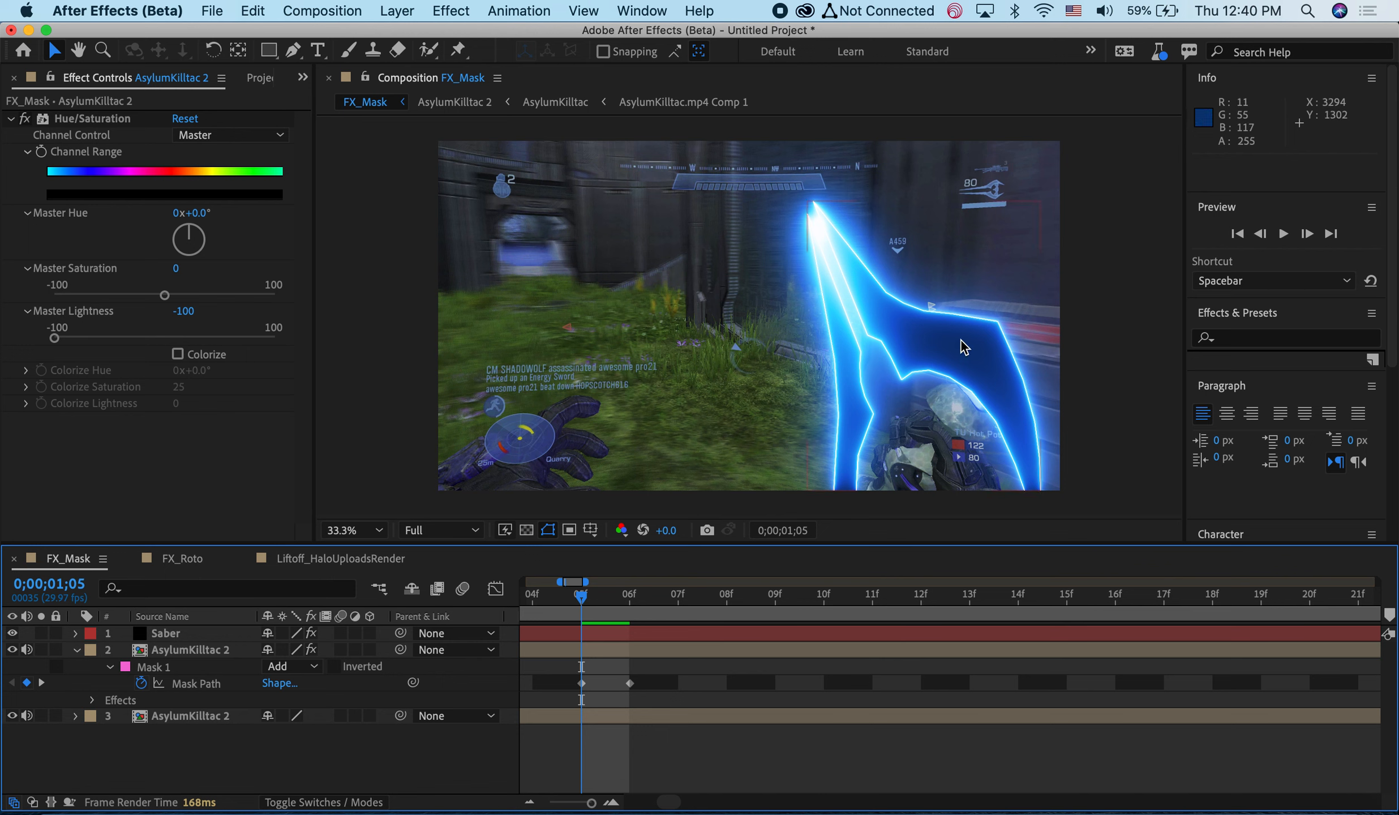
Apply the Neon preset to the Saber effect and set its Glow Color to white, FFFFFF
click(170, 634)
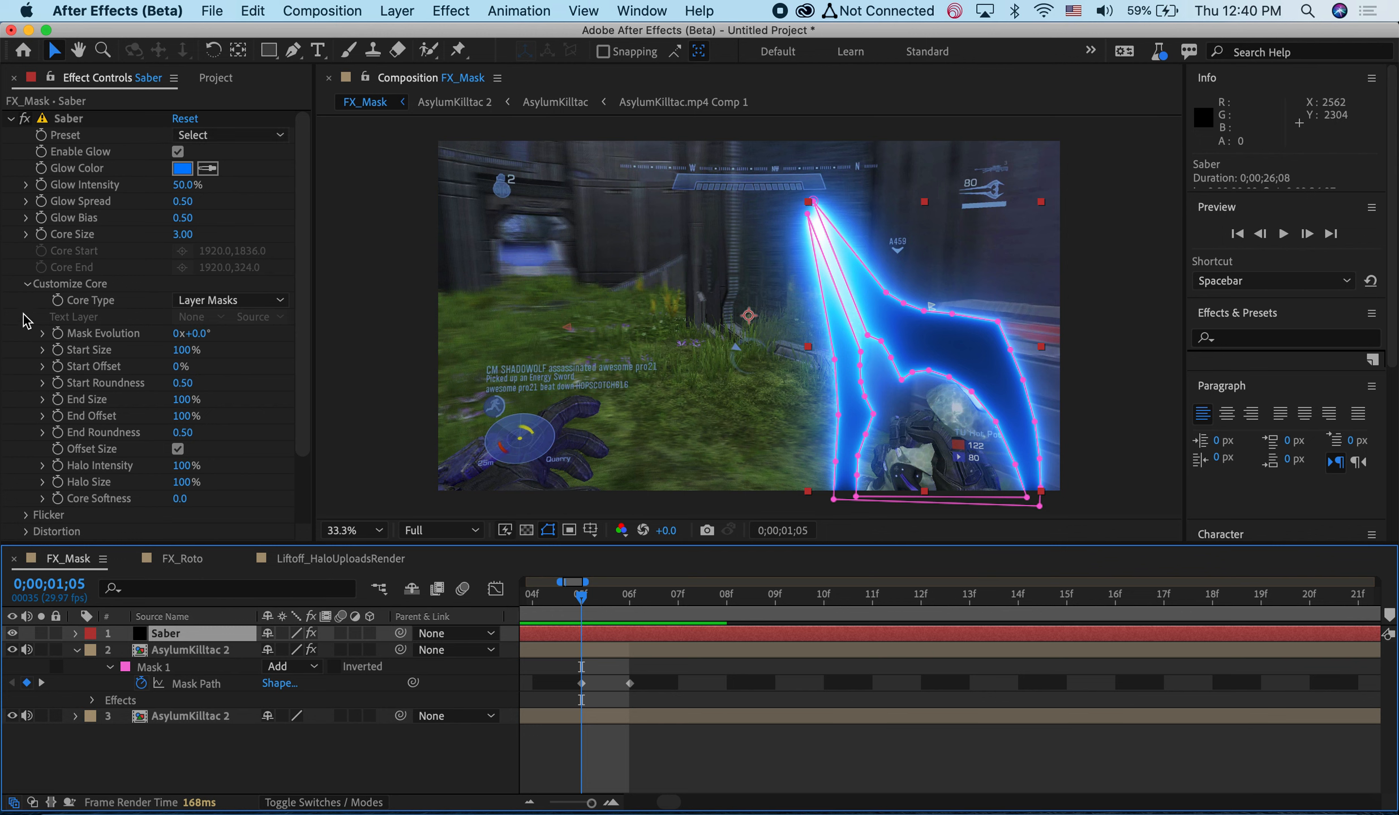
click(262, 135)
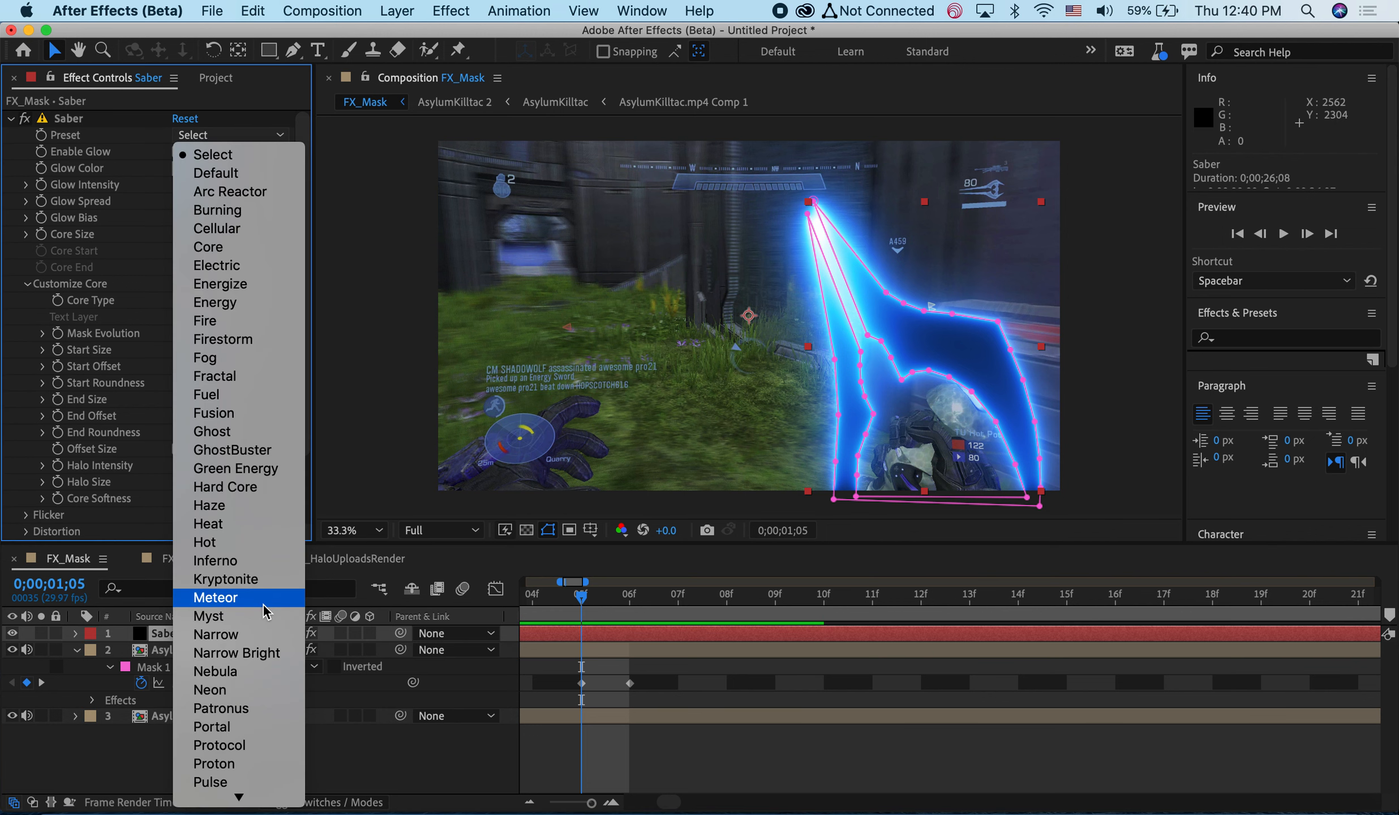
click(242, 701)
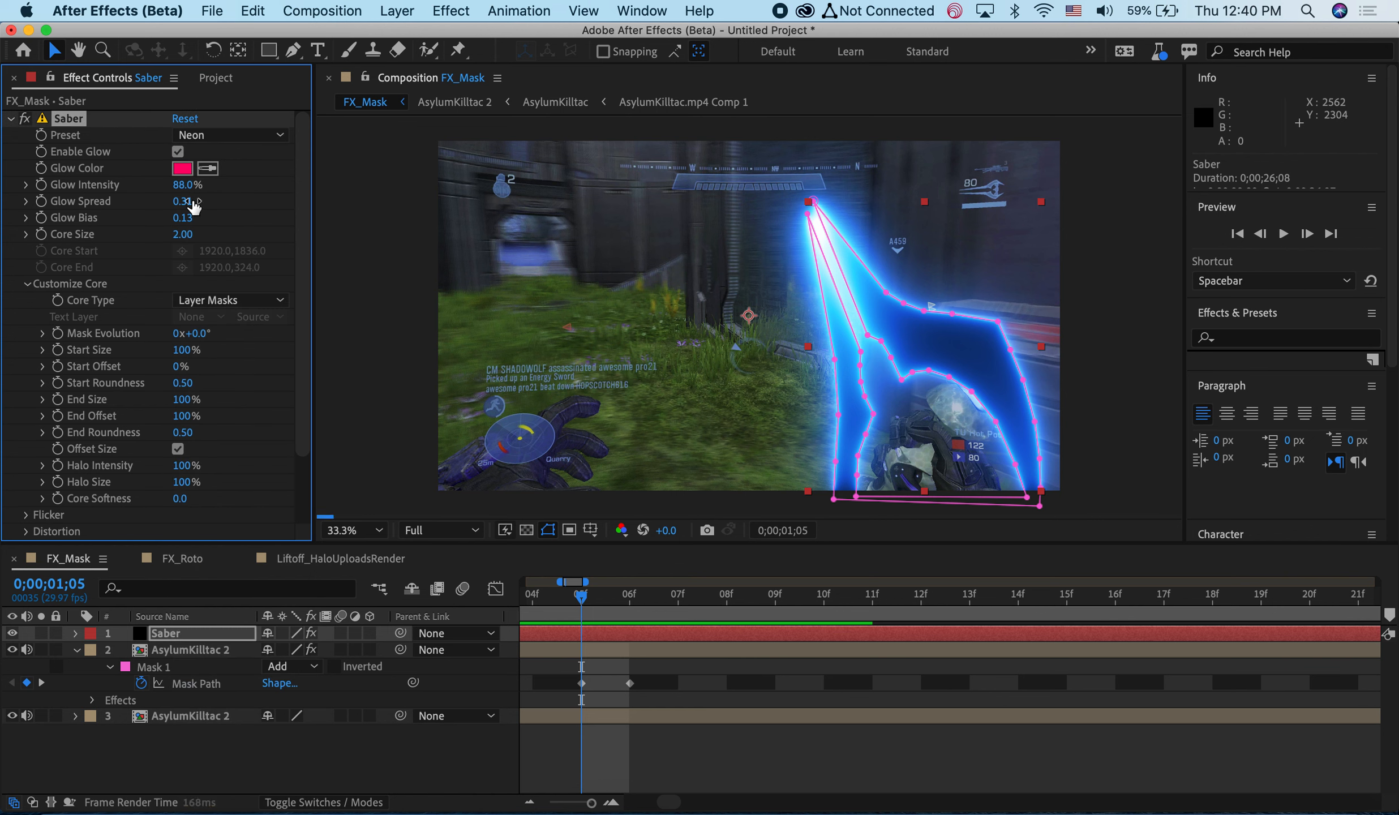
click(182, 169)
drag(493, 316, 400, 297)
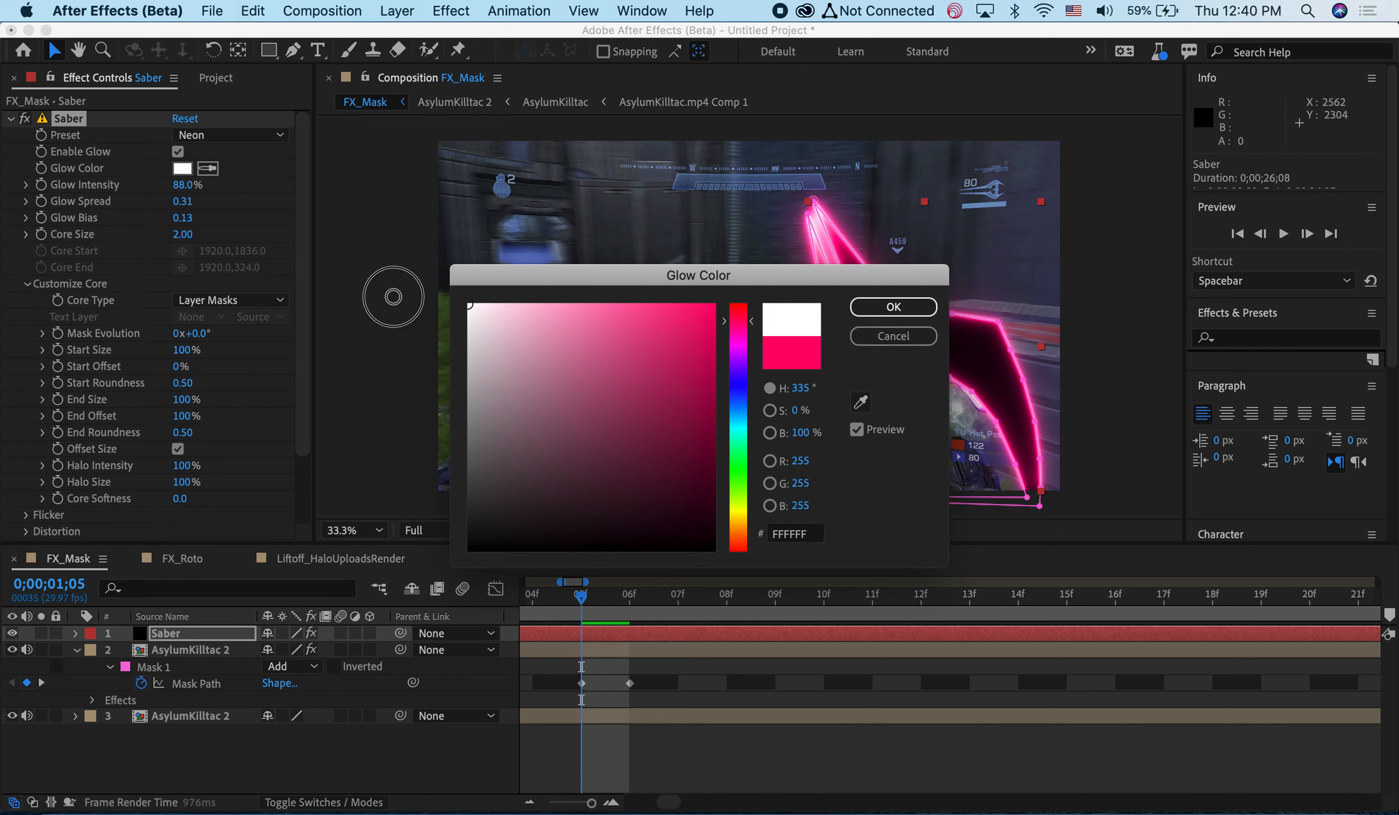
click(892, 307)
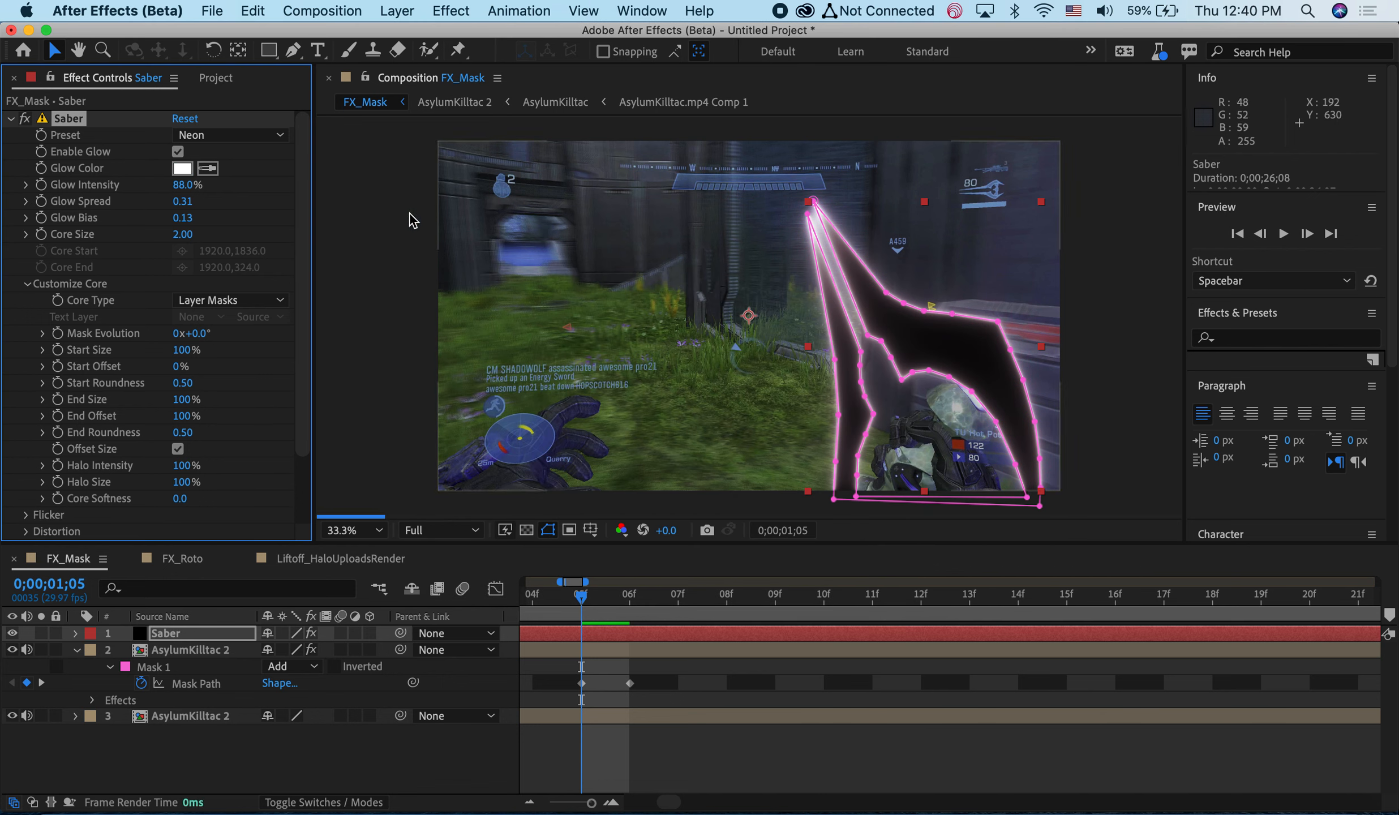
Set the Saber effect's Glow Intensity to 100% and deselect the layer
click(181, 187)
text(100)
key(Return)
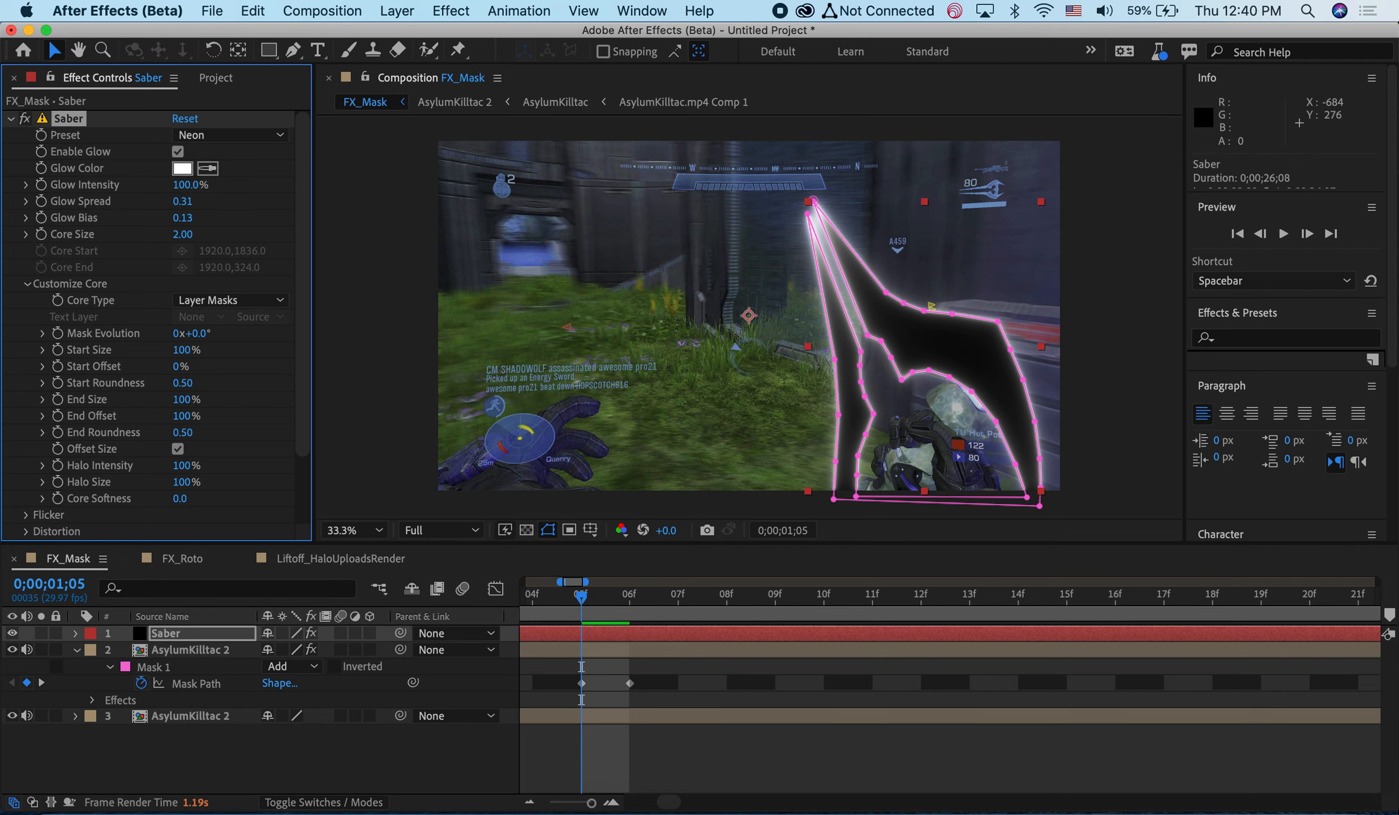
click(164, 773)
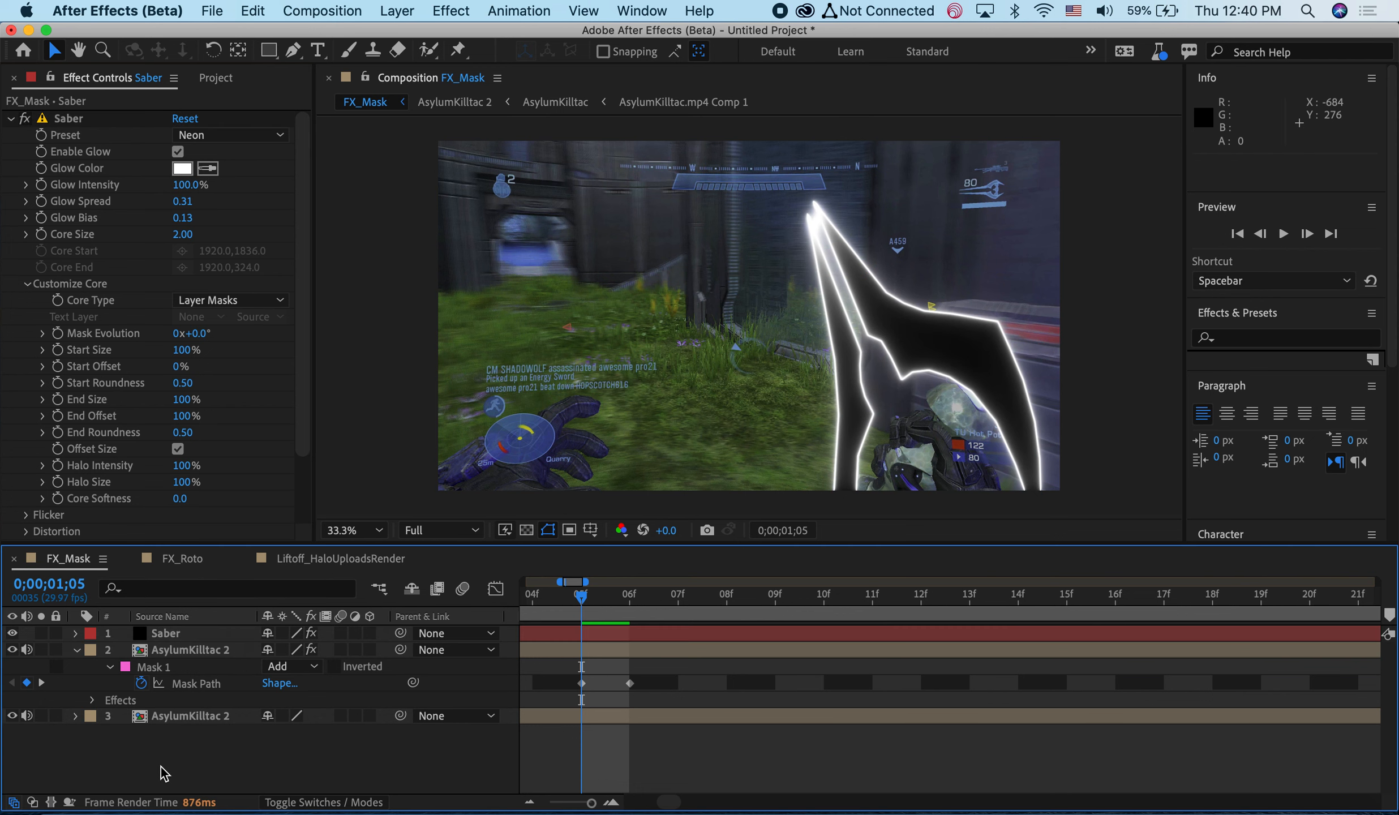
Check the reference sword in the Liftoff_HaloUploadsRender composition and switch the FX_Mask Saber effect's preset to Arc Reactor
click(340, 559)
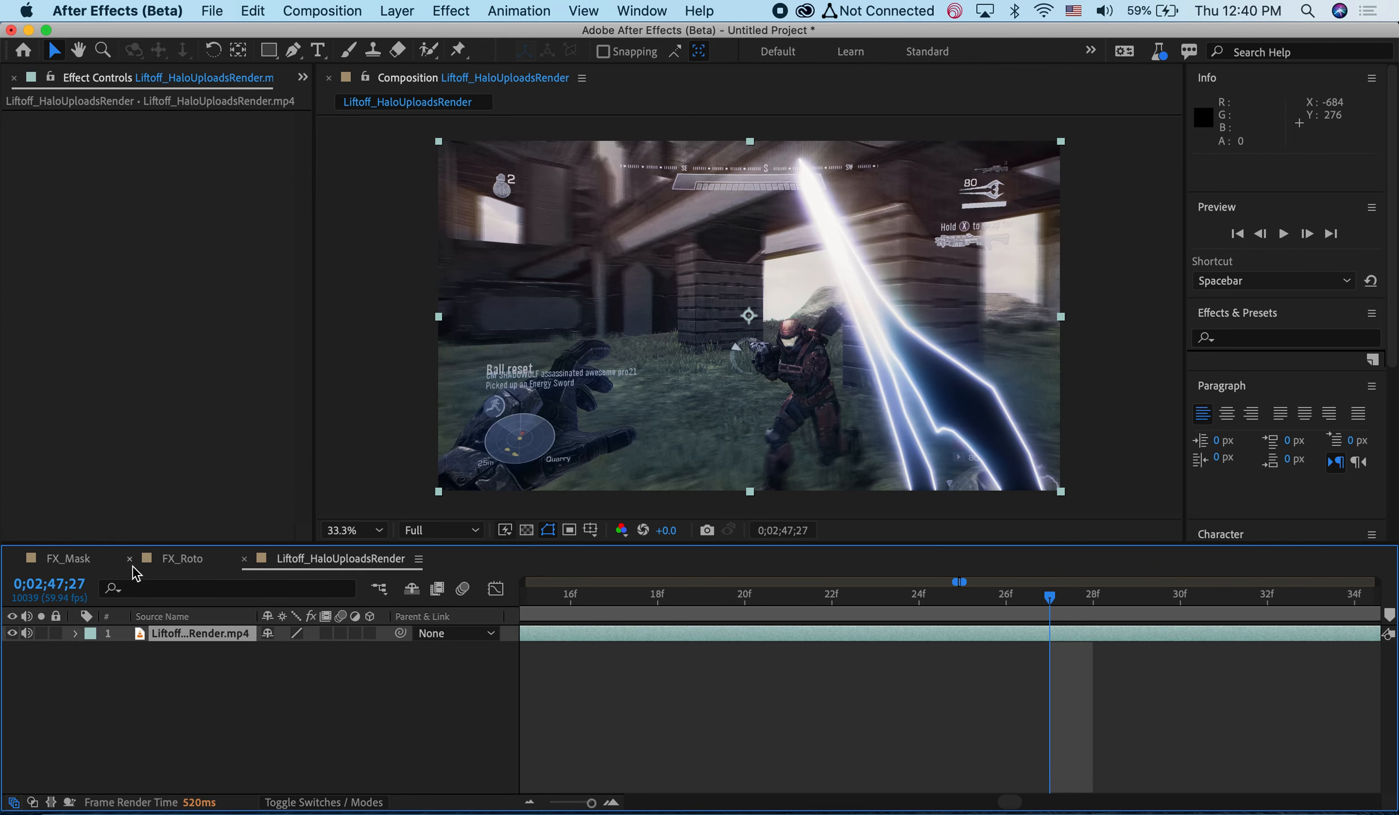
click(64, 561)
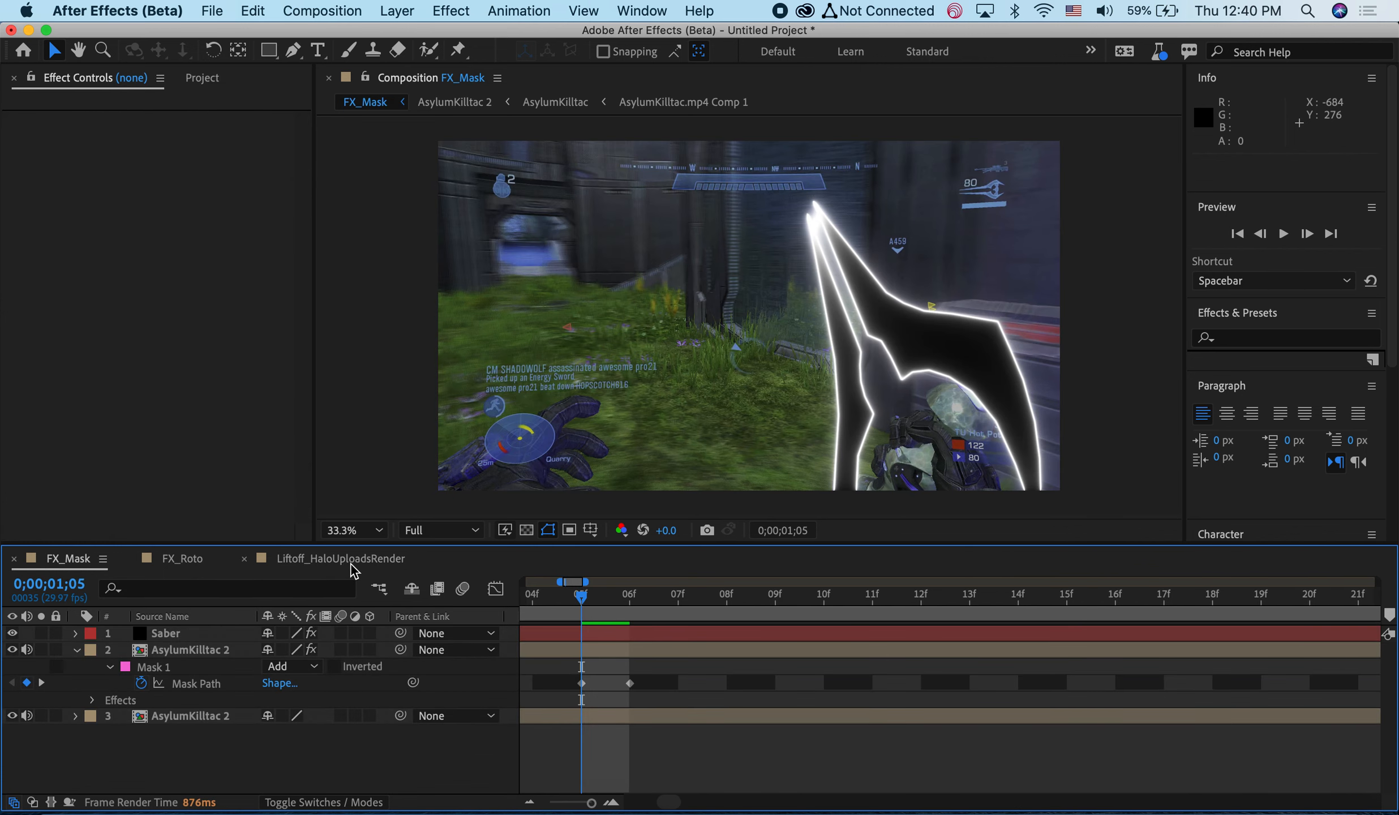
click(352, 561)
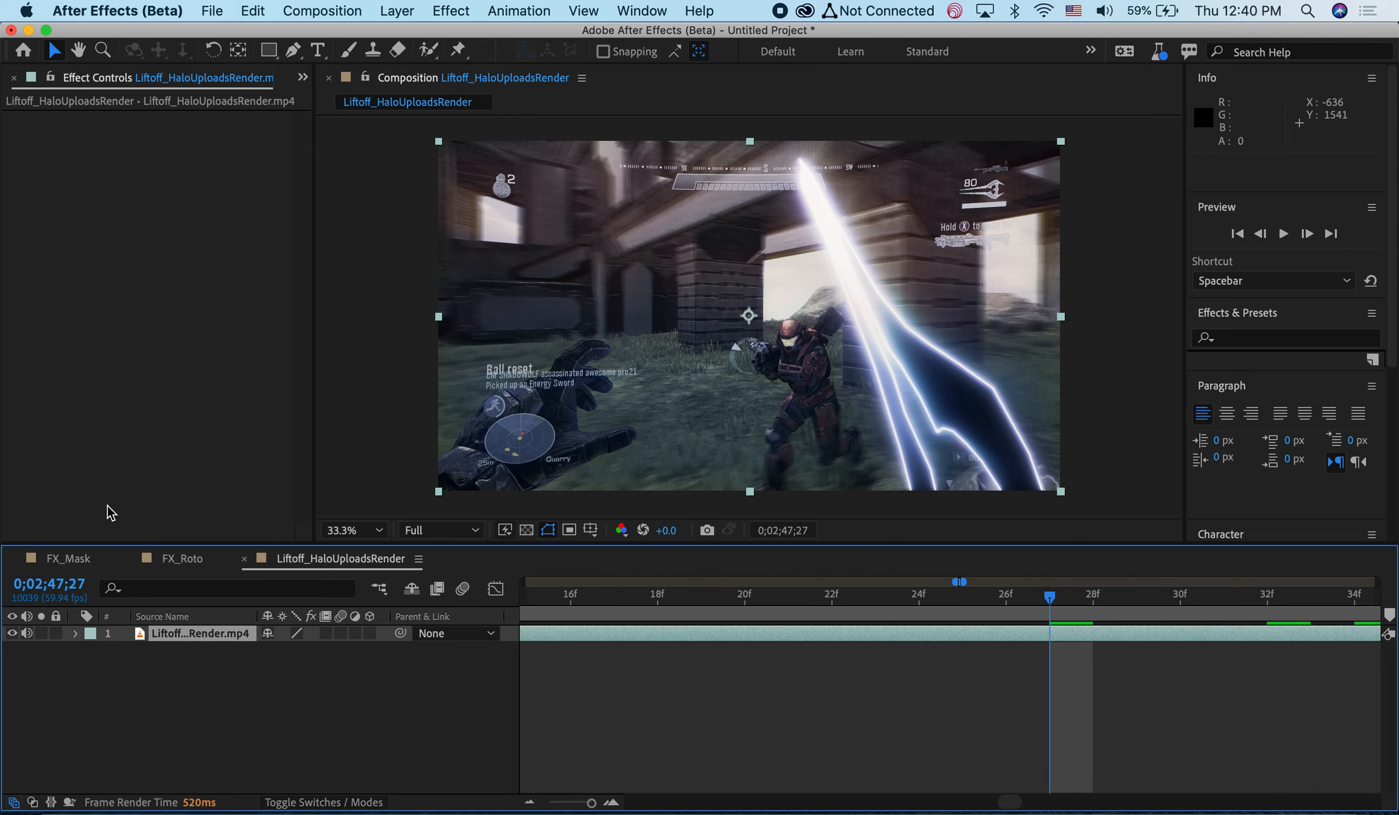
click(54, 559)
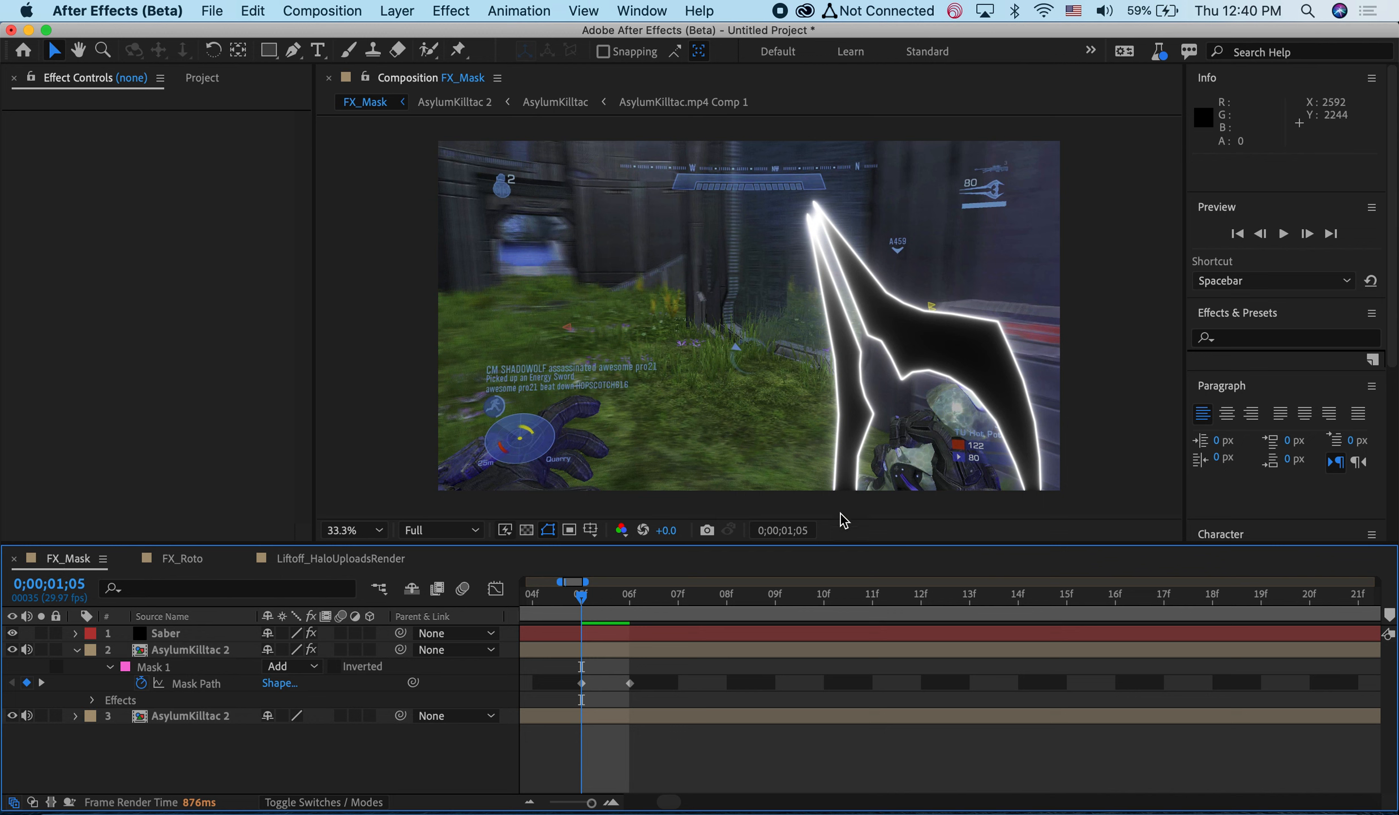
click(210, 634)
click(208, 136)
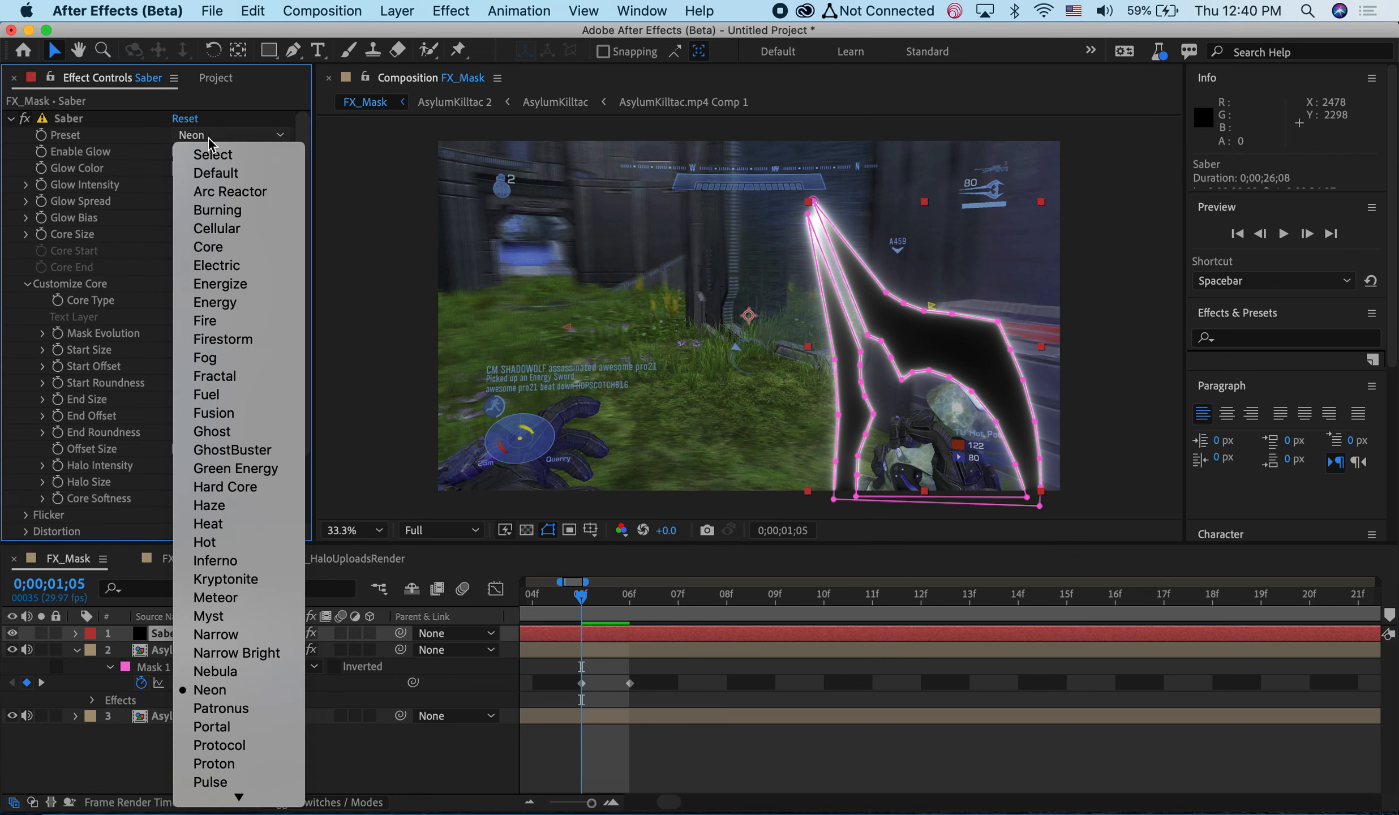
click(233, 194)
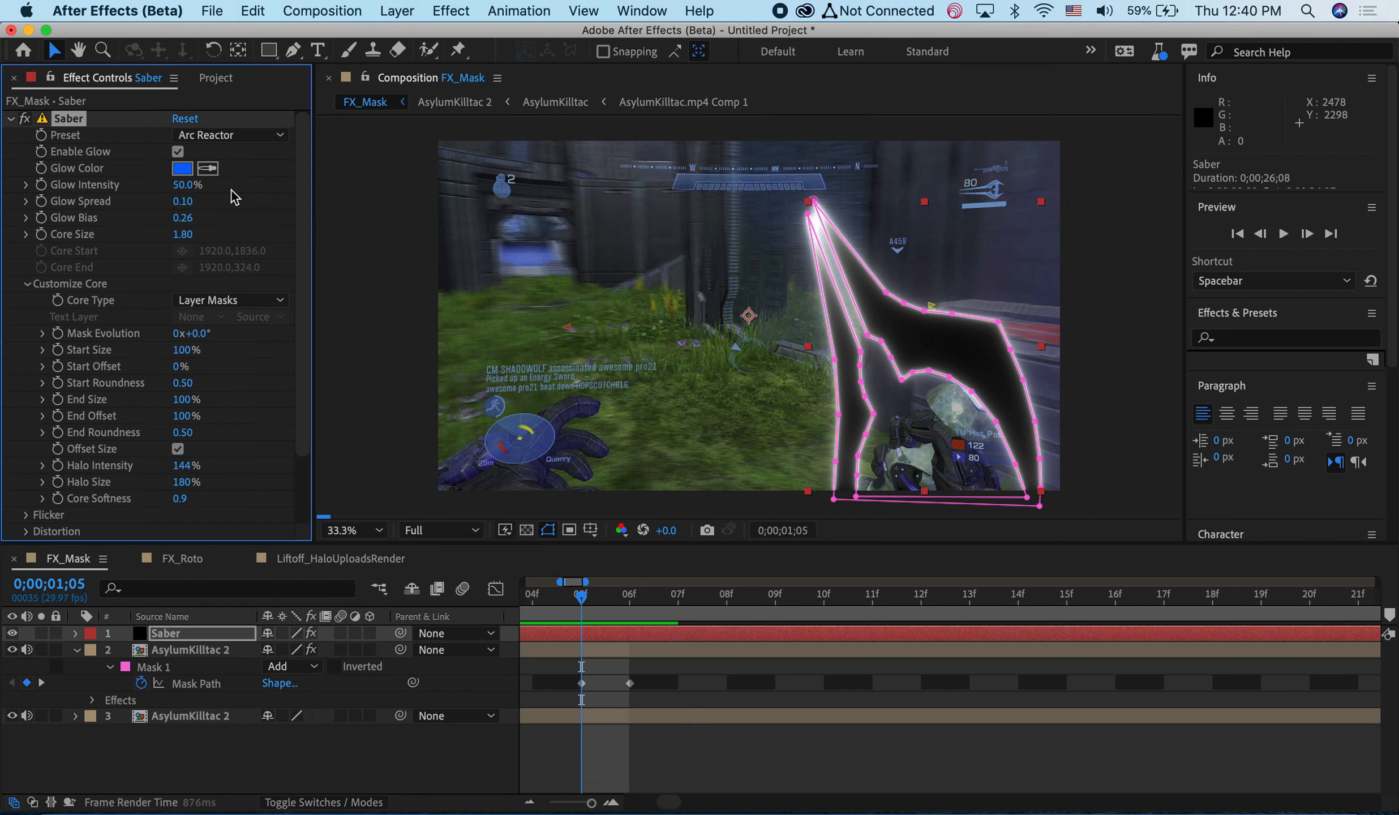
Set the Saber effect's Glow Intensity to 170% and deselect the layer
click(182, 186)
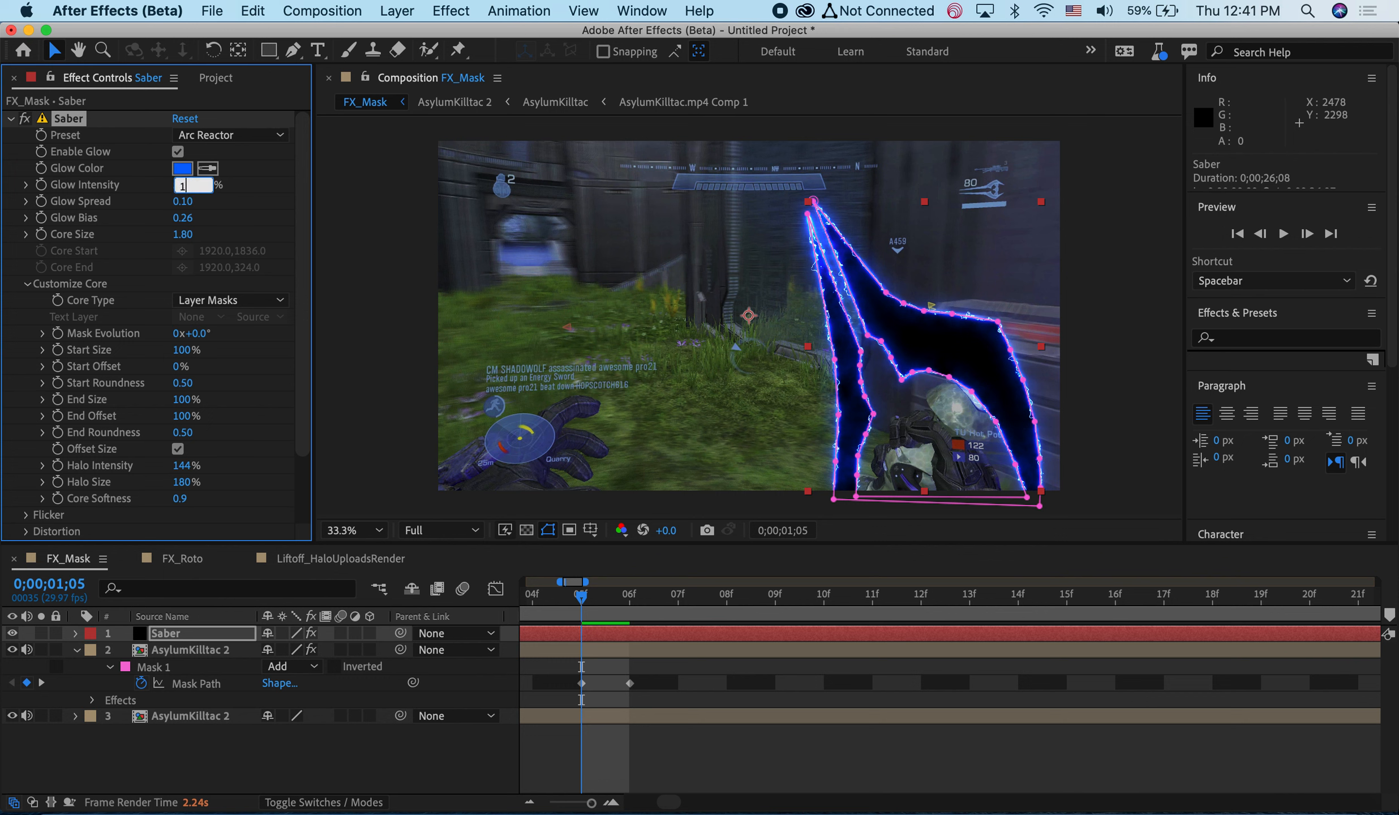
key(Return)
click(166, 770)
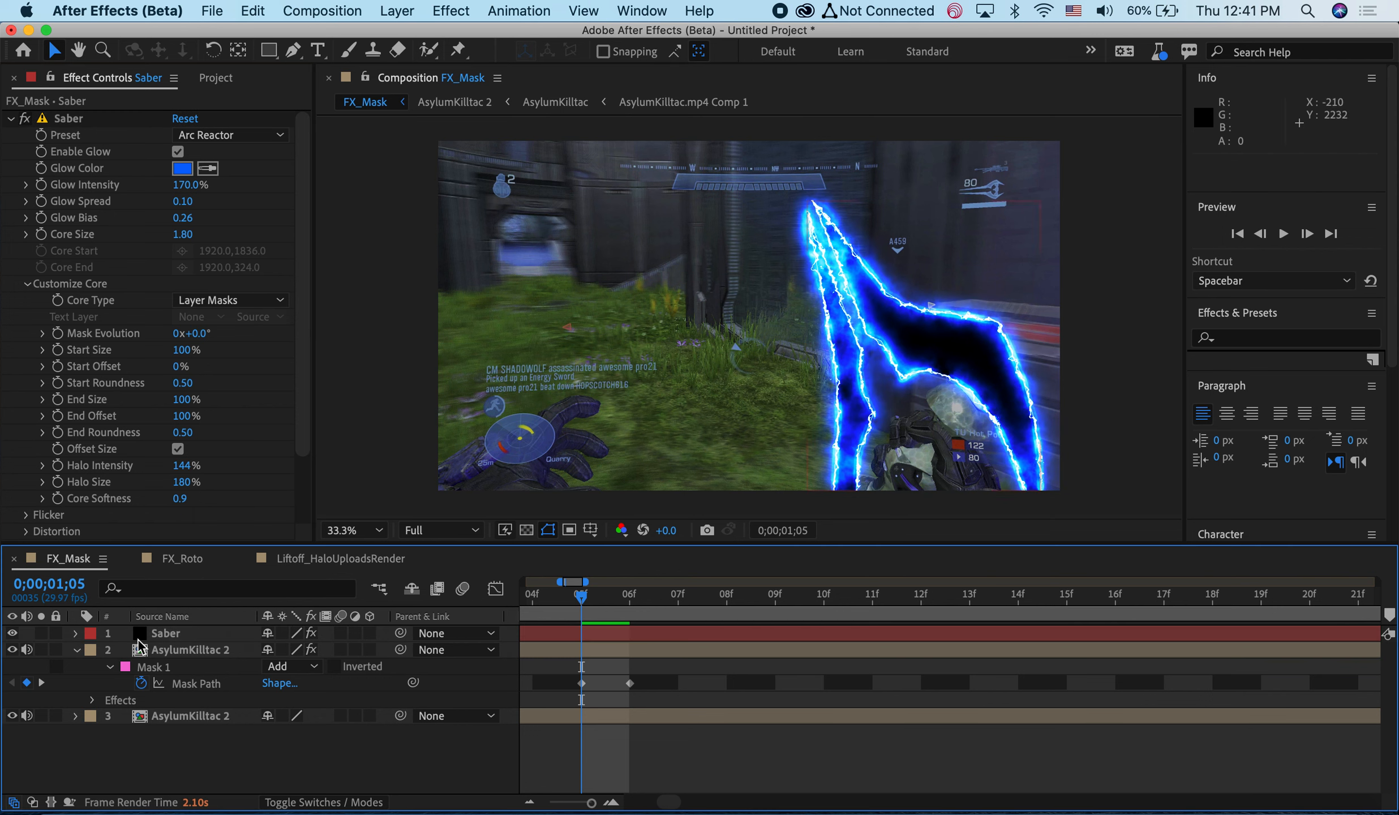
On the masked AsylumKilltac 2 layer's Hue/Saturation effect, set Master Lightness to 0 and Master Saturation to 100
click(178, 655)
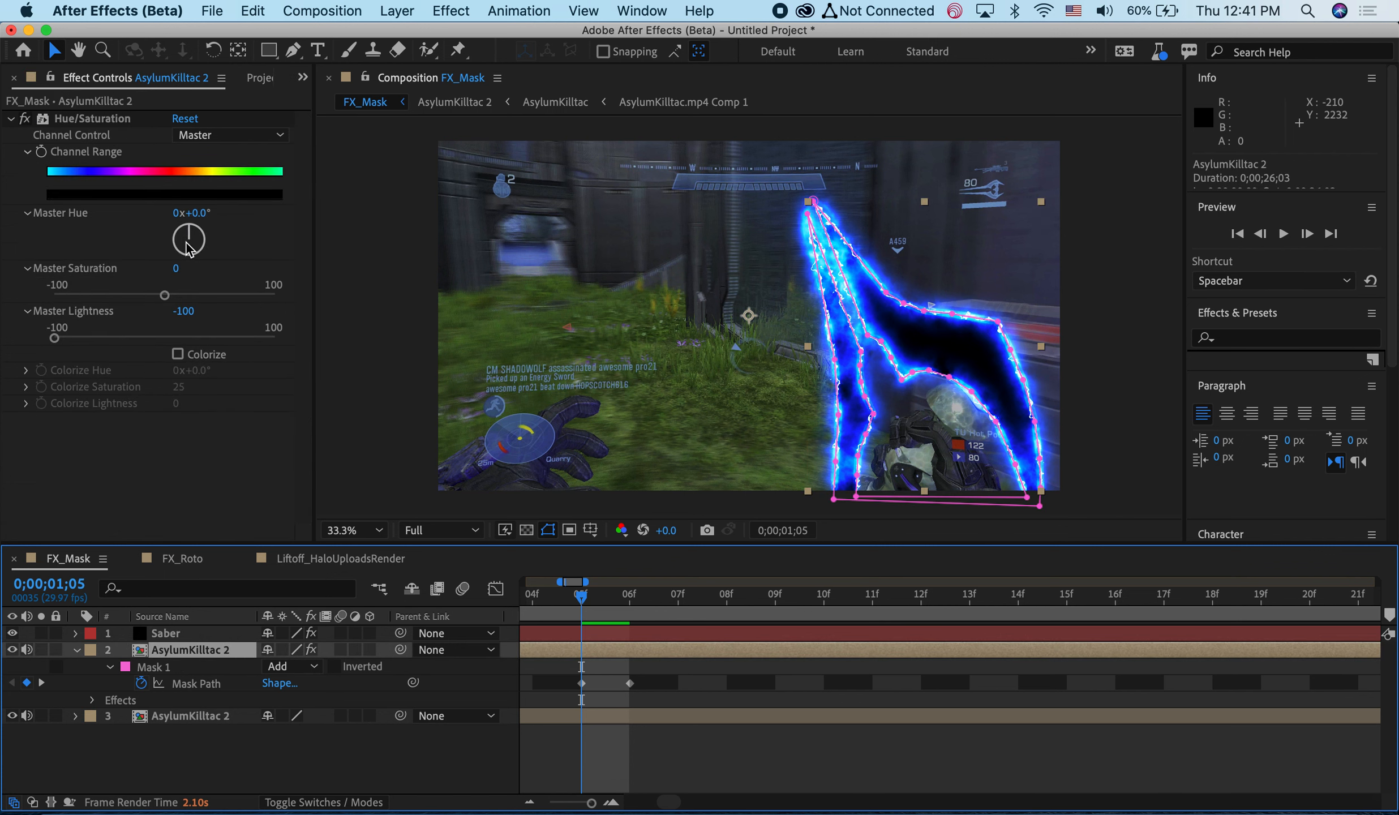
click(183, 311)
text(0)
key(Return)
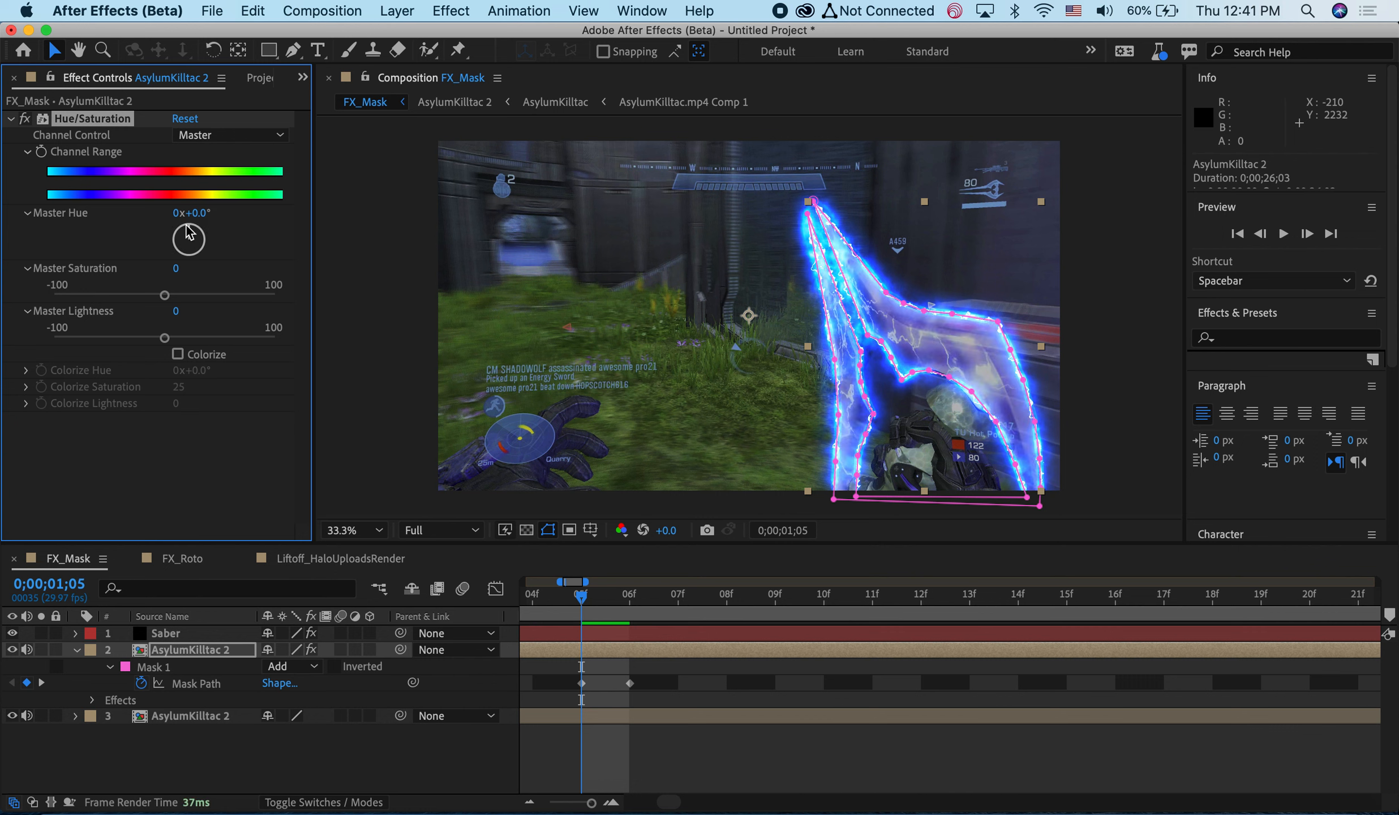
drag(167, 296, 300, 296)
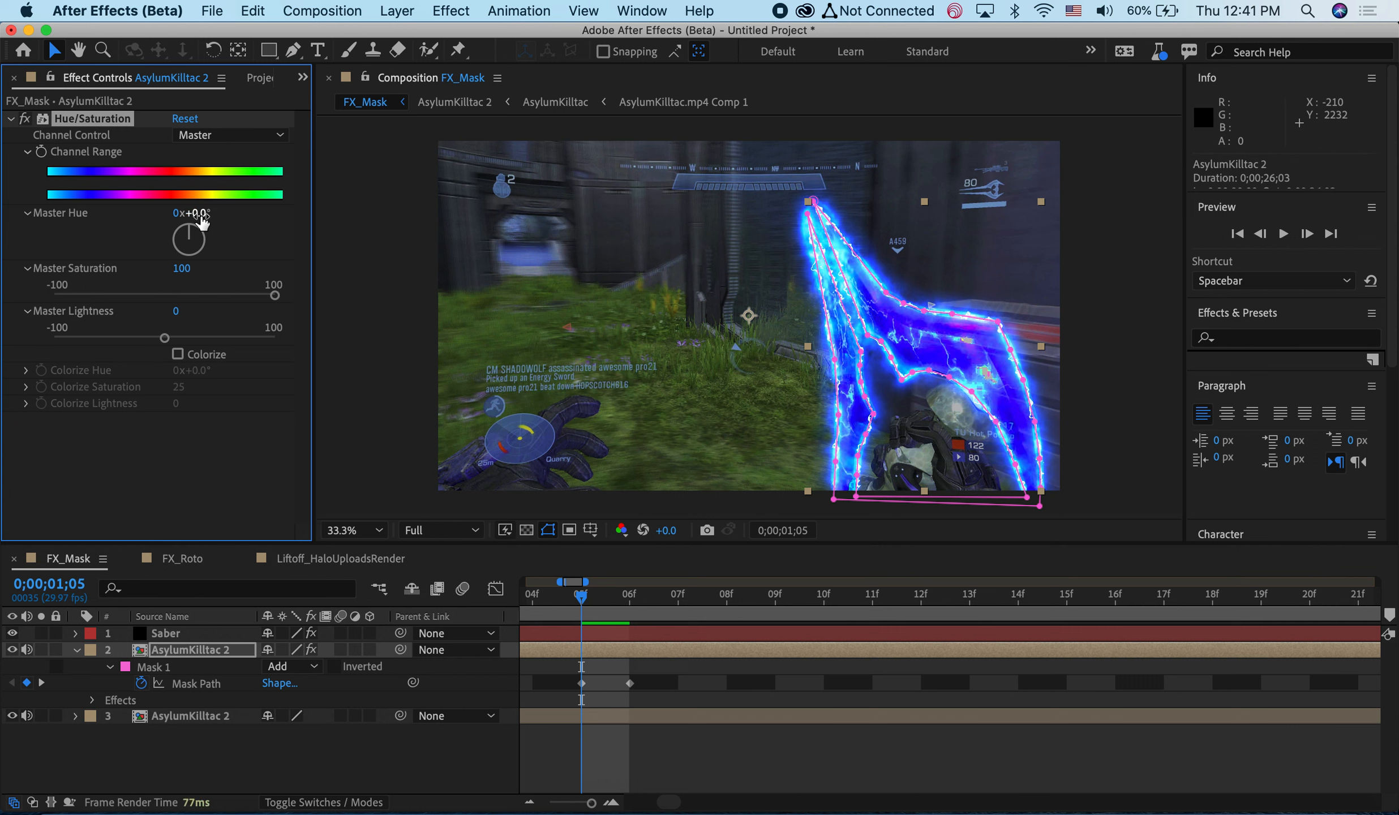
click(188, 478)
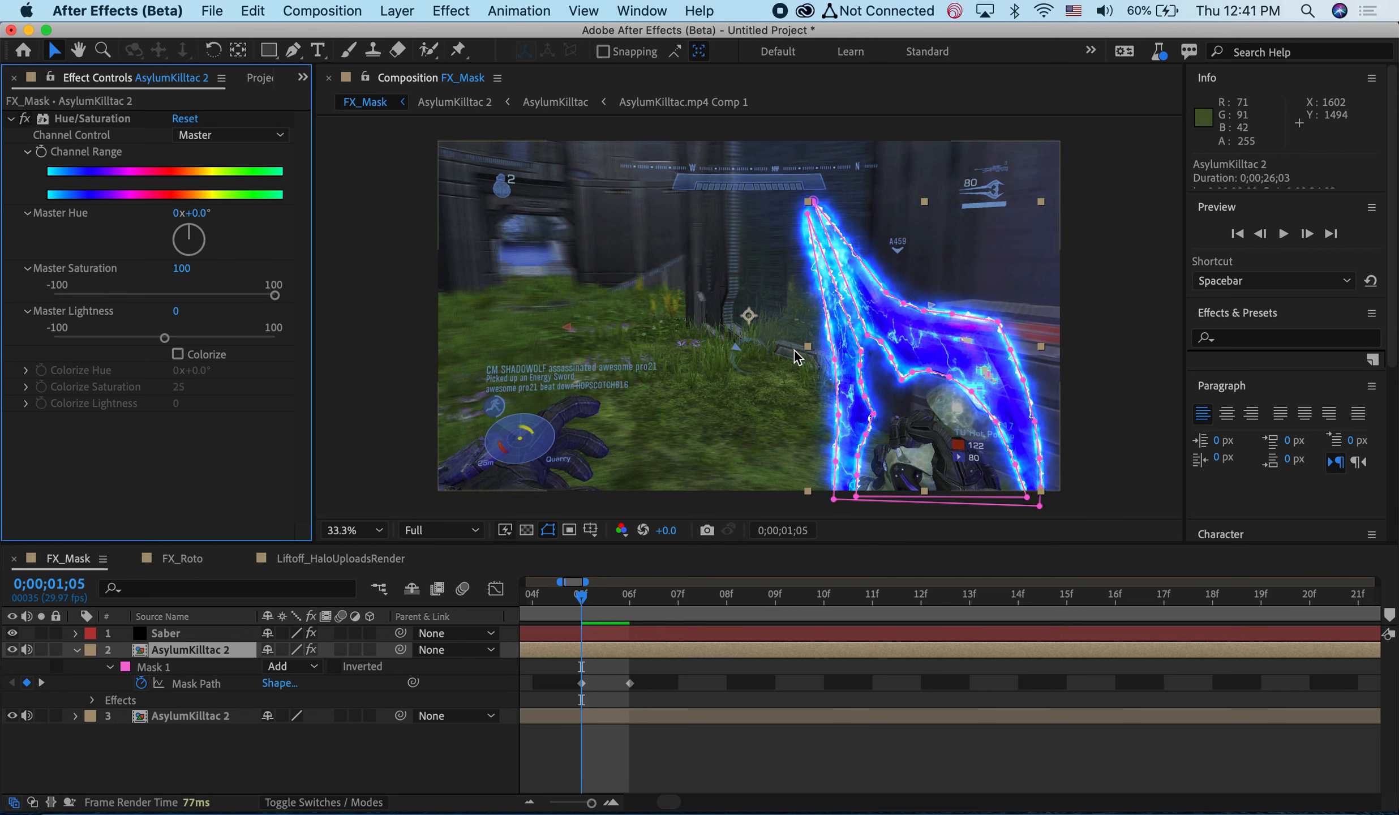
click(197, 771)
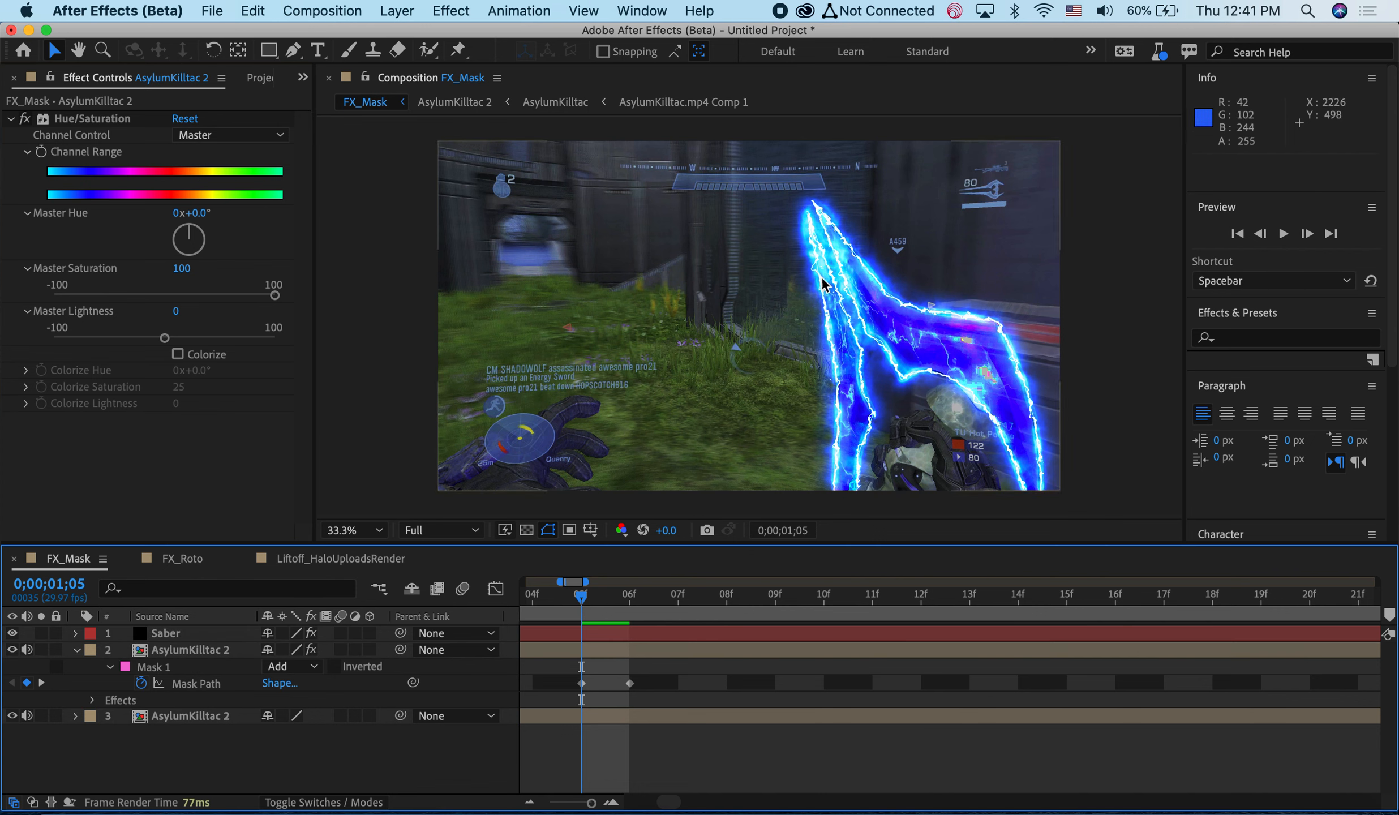
Try a Master Hue of +72° on the masked sword layer and deselect it
drag(200, 214, 275, 214)
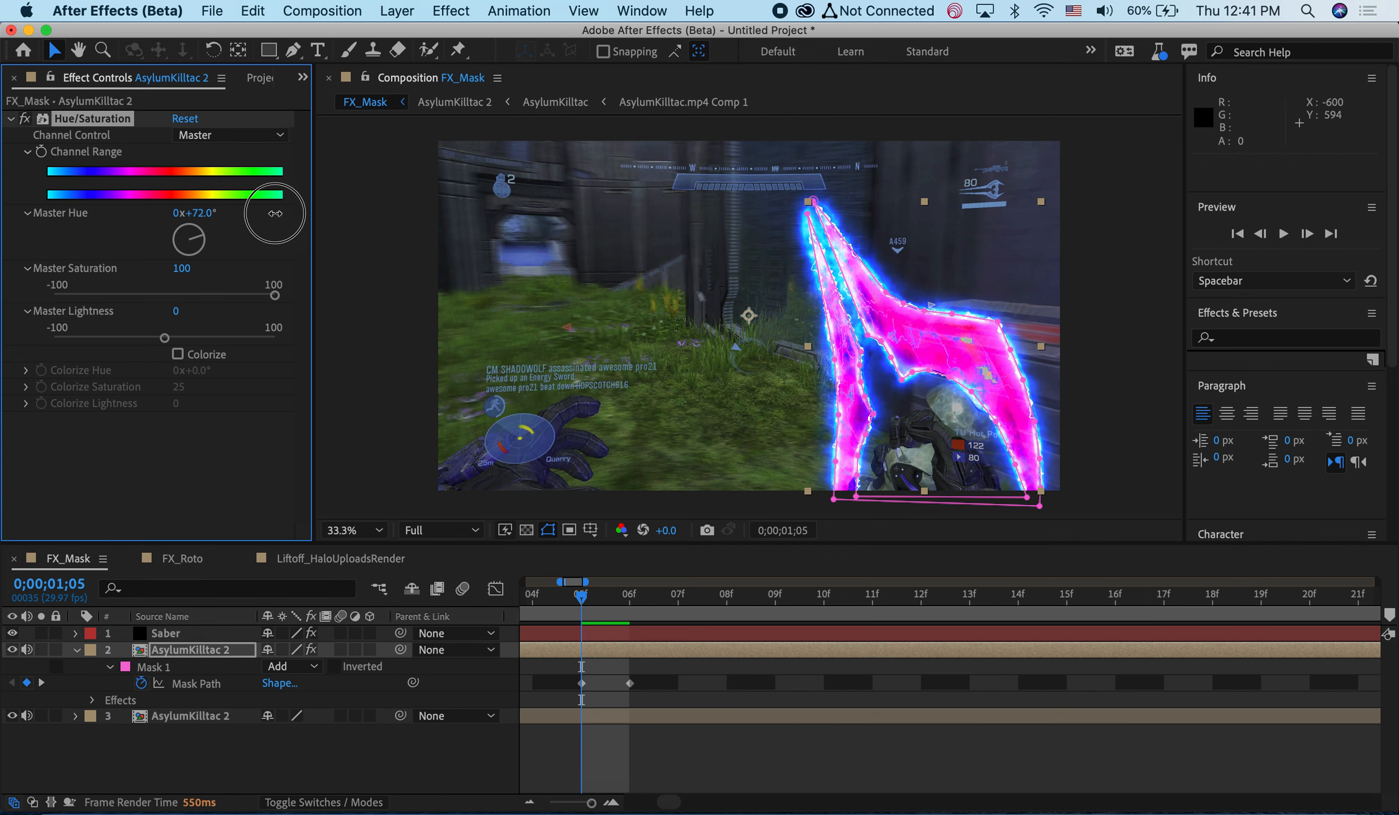
click(180, 466)
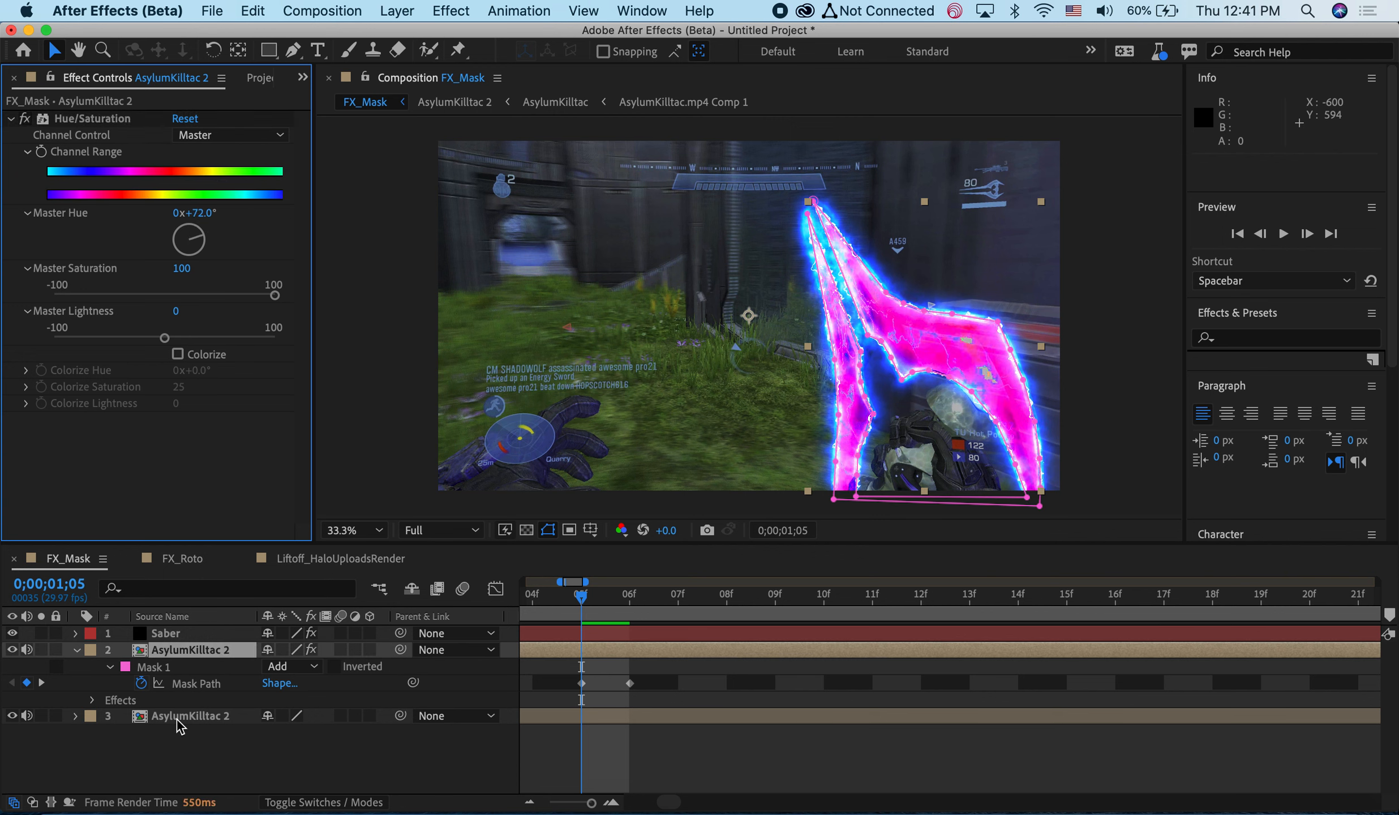
click(165, 764)
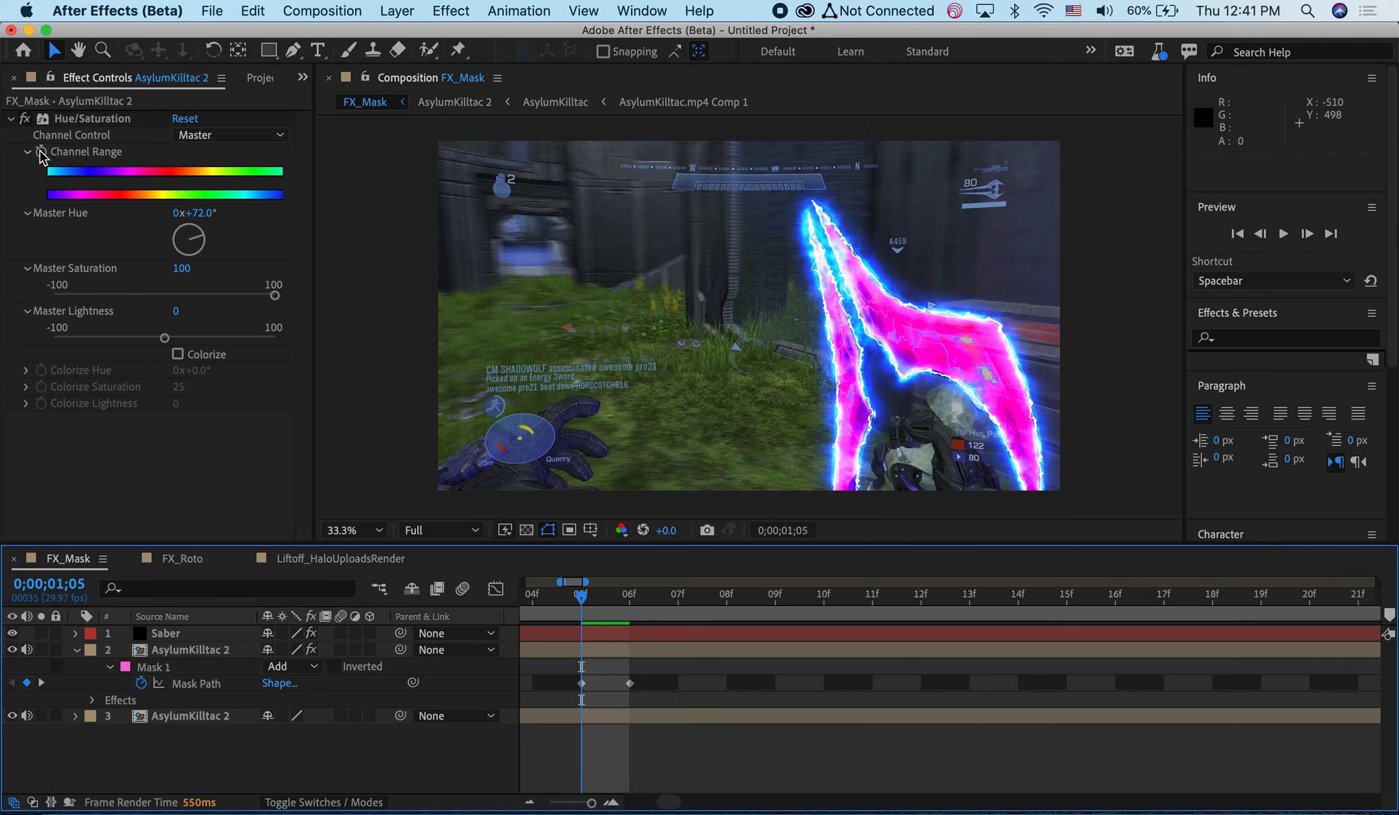
Enable keyframing for the Hue/Saturation Channel Range and set the Master Hue to -28°
click(43, 159)
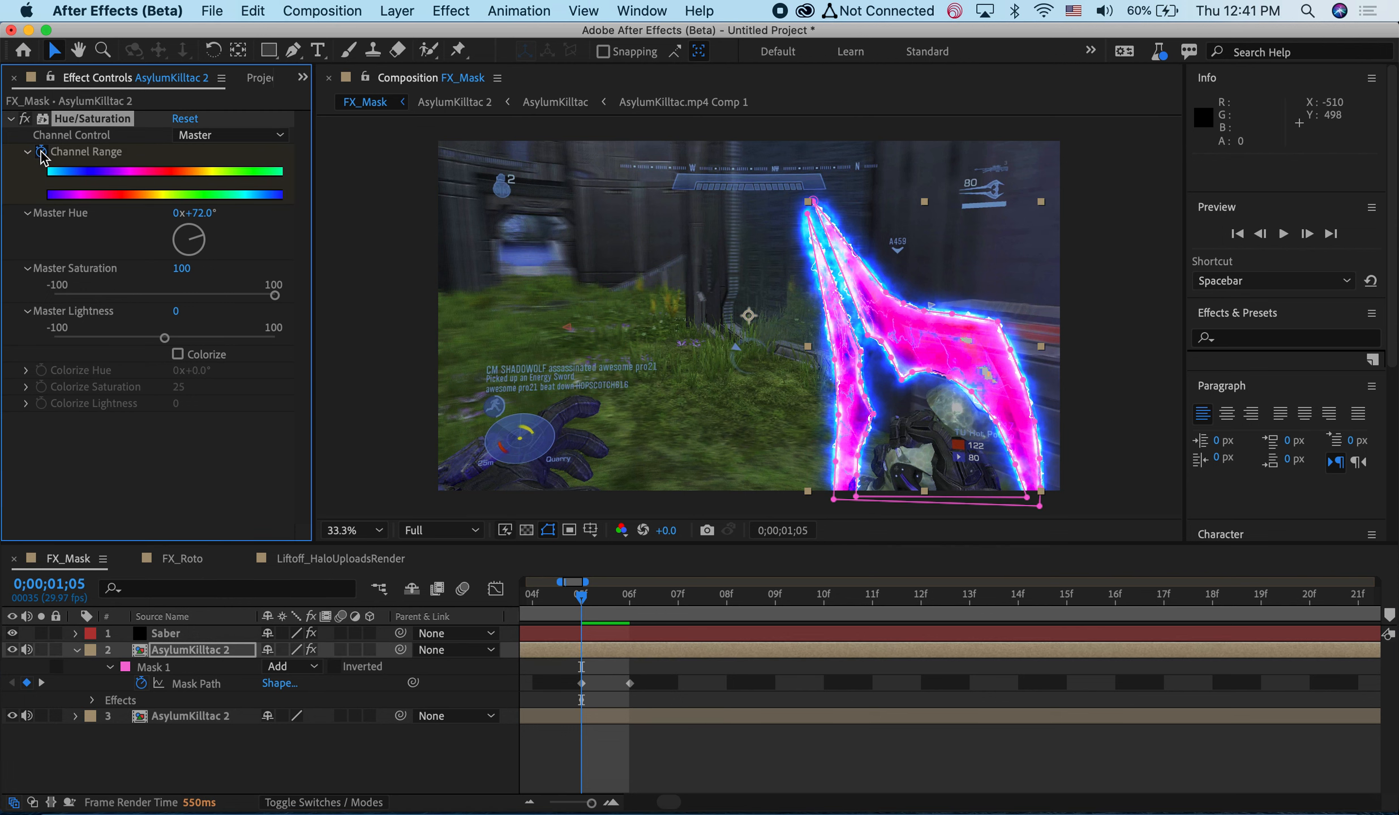
click(199, 213)
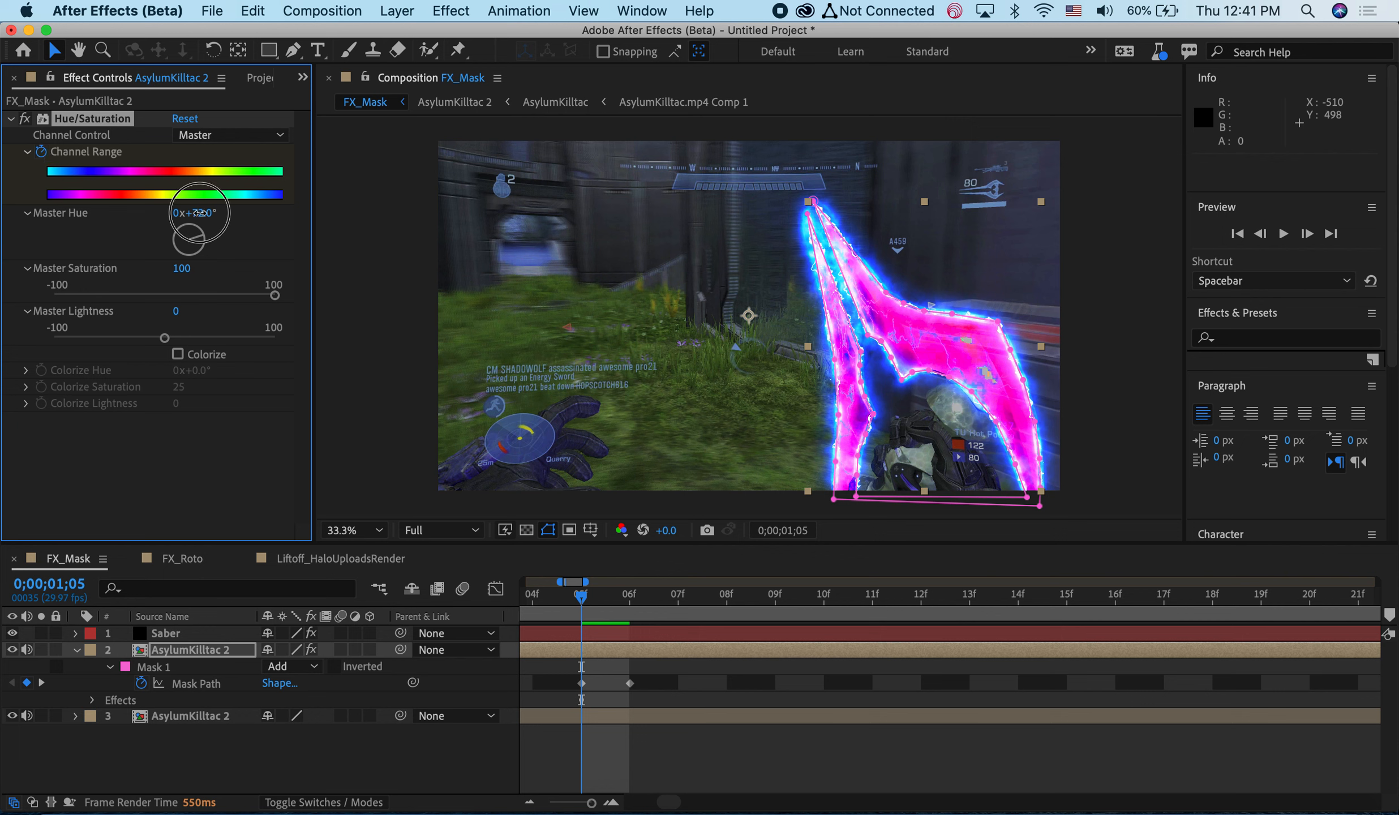
drag(200, 213, 249, 283)
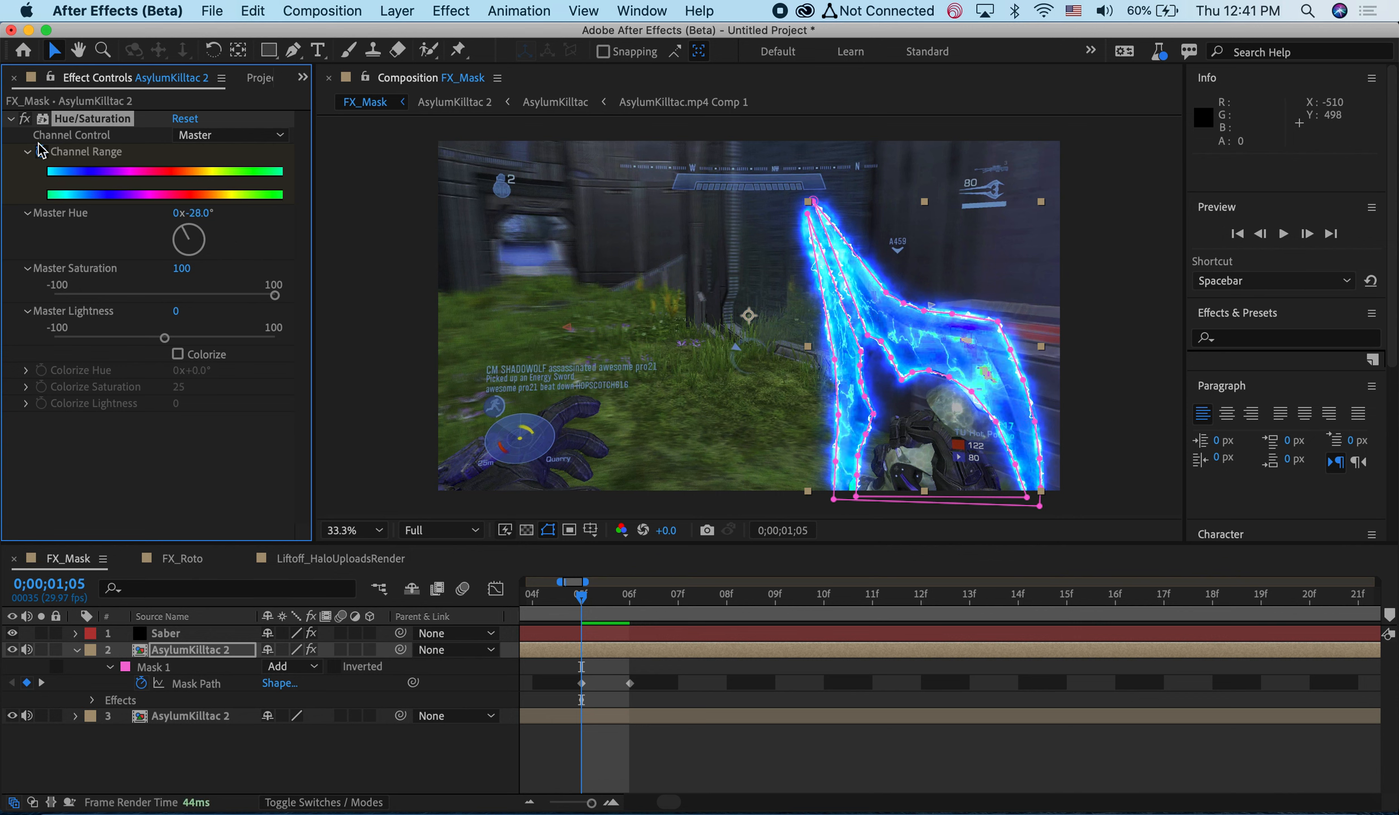
Select the Saber layer and switch its Saber effect to the Patronus preset
click(164, 633)
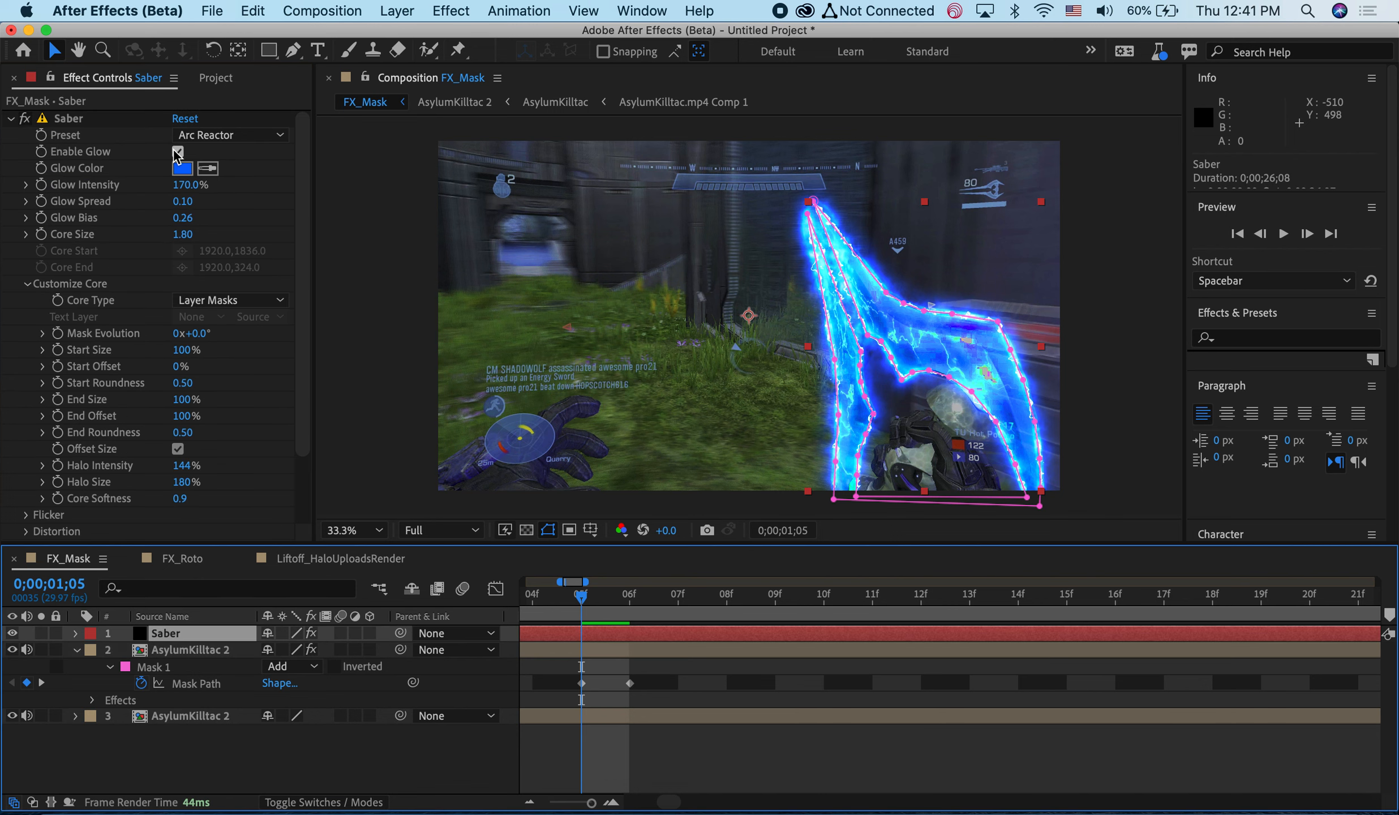
click(218, 134)
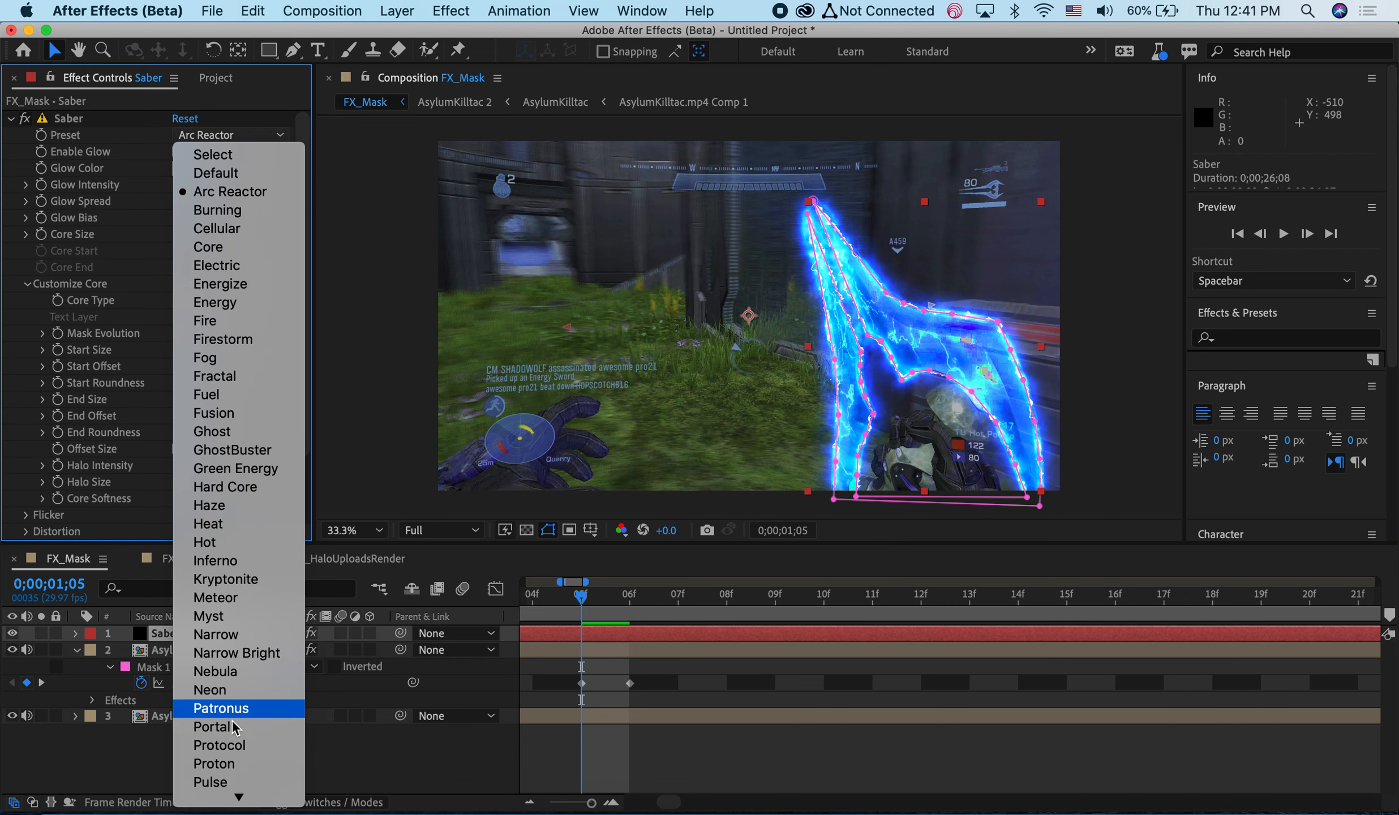
scroll(234, 728, down, 5)
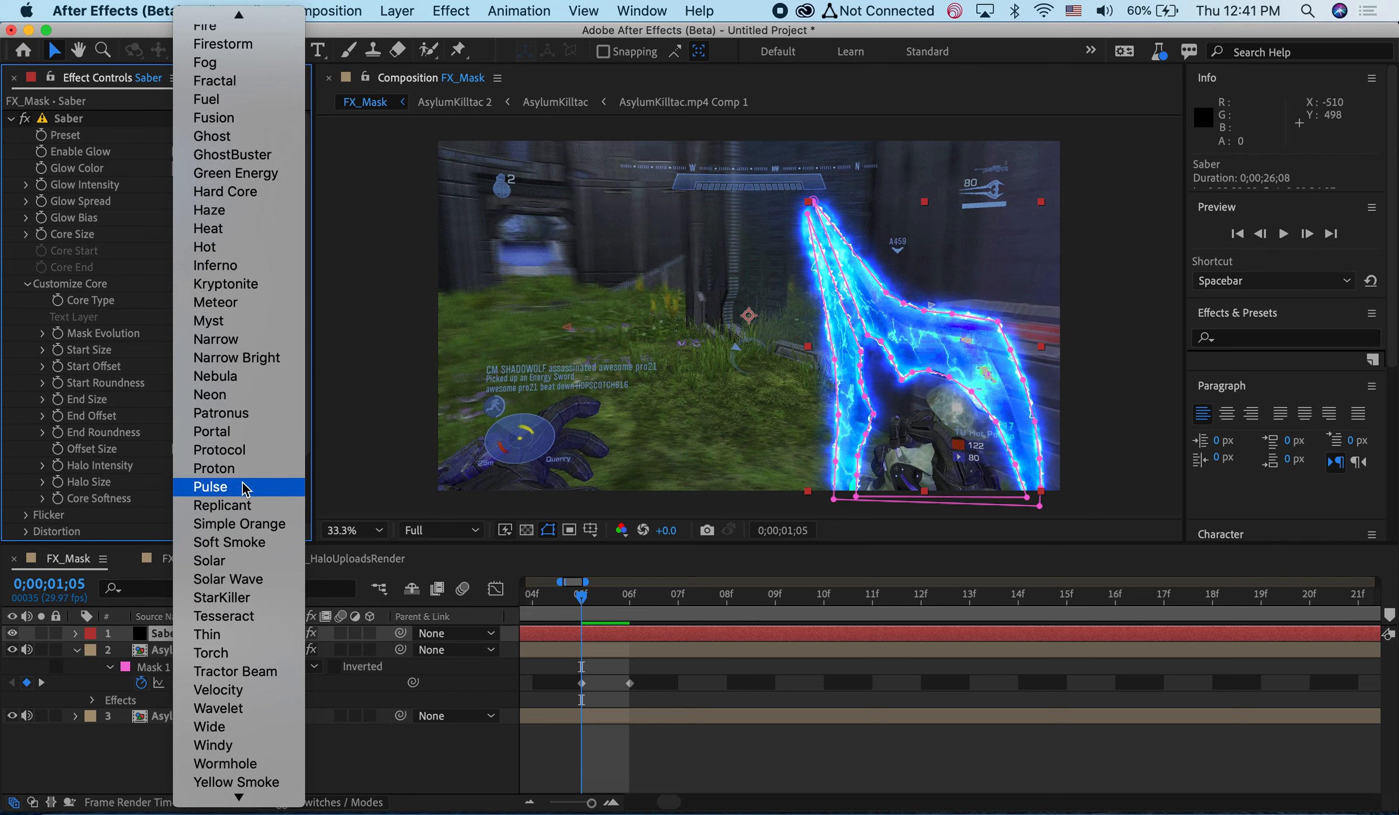
click(238, 416)
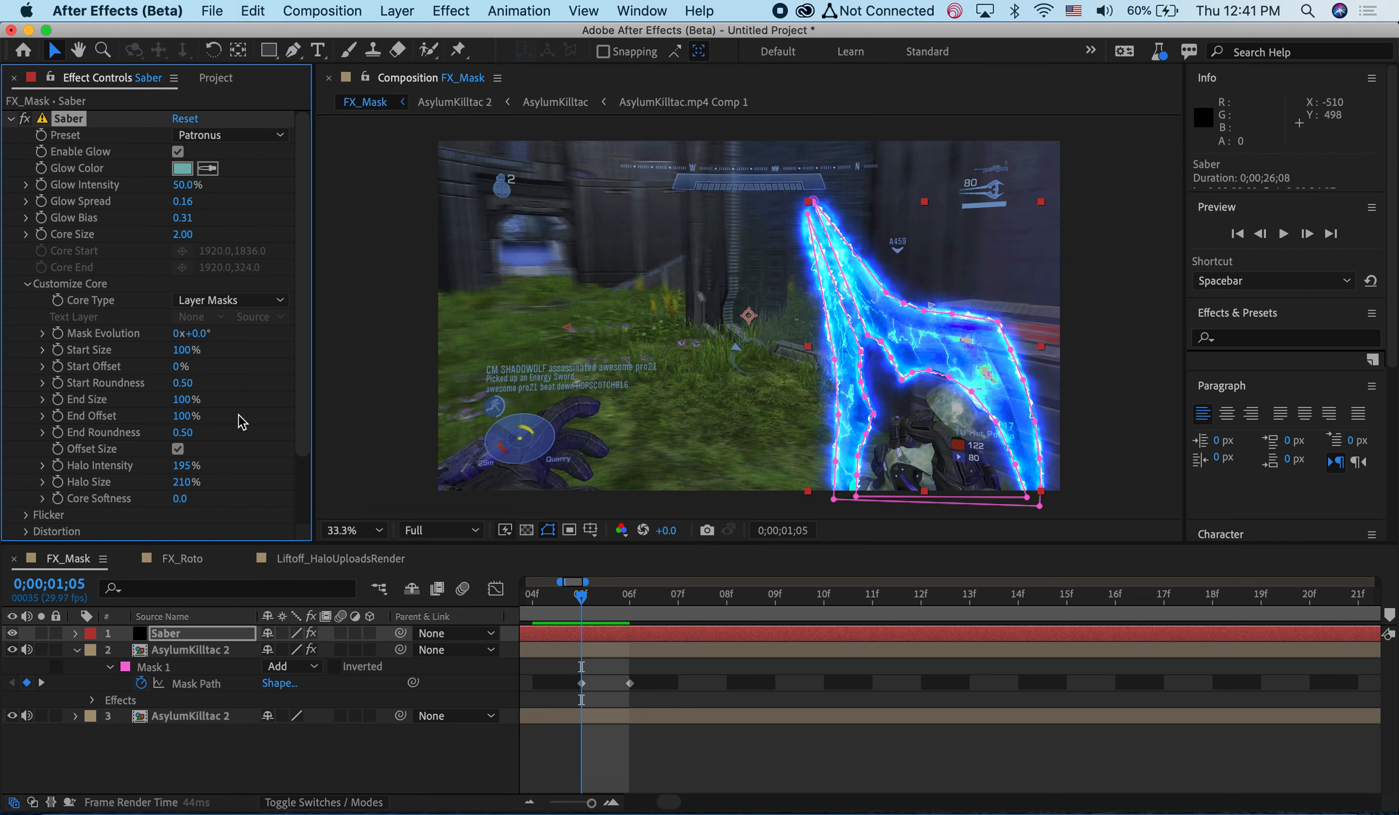
Try a Glow Intensity of 150% with the Patronus preset and deselect the layer
click(184, 186)
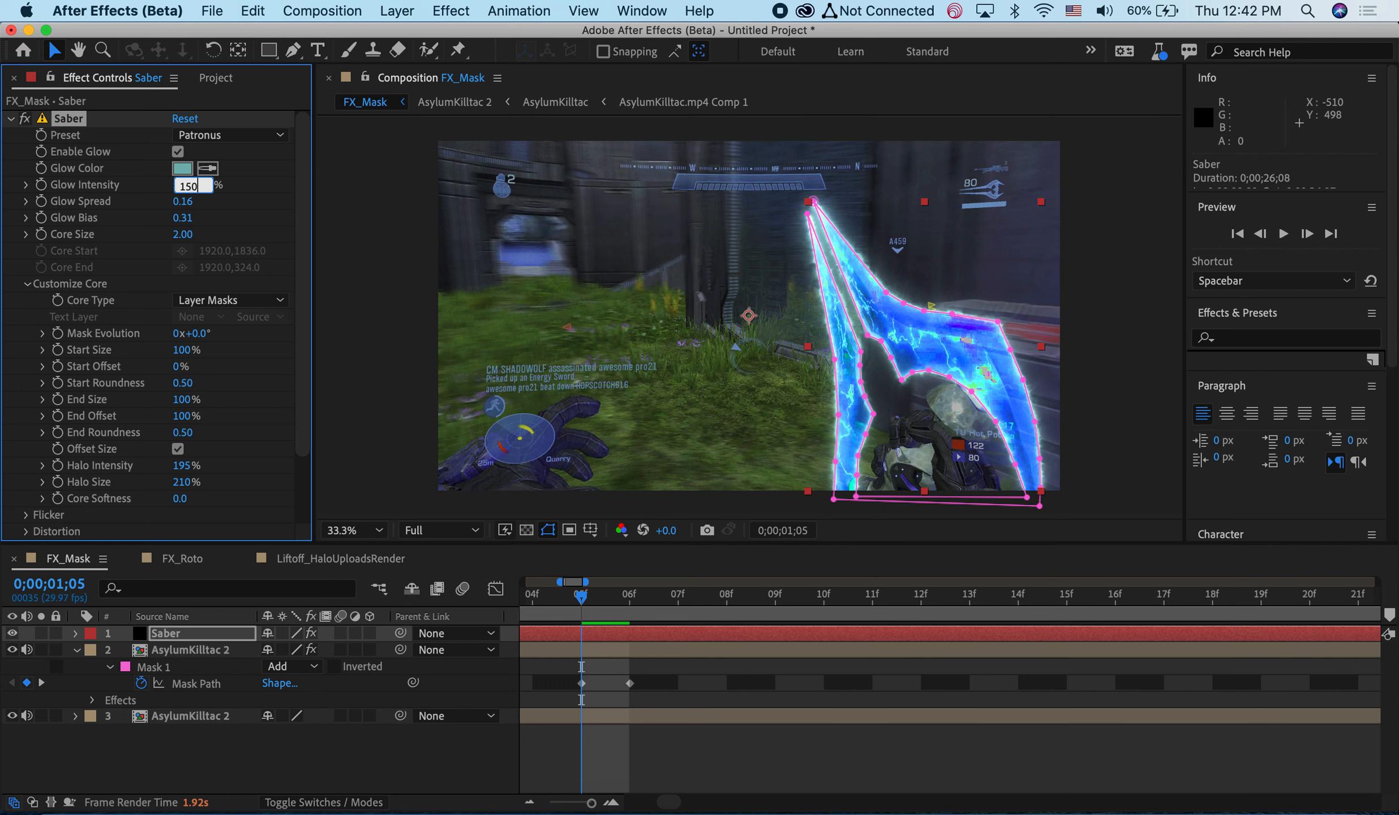
key(Return)
click(187, 770)
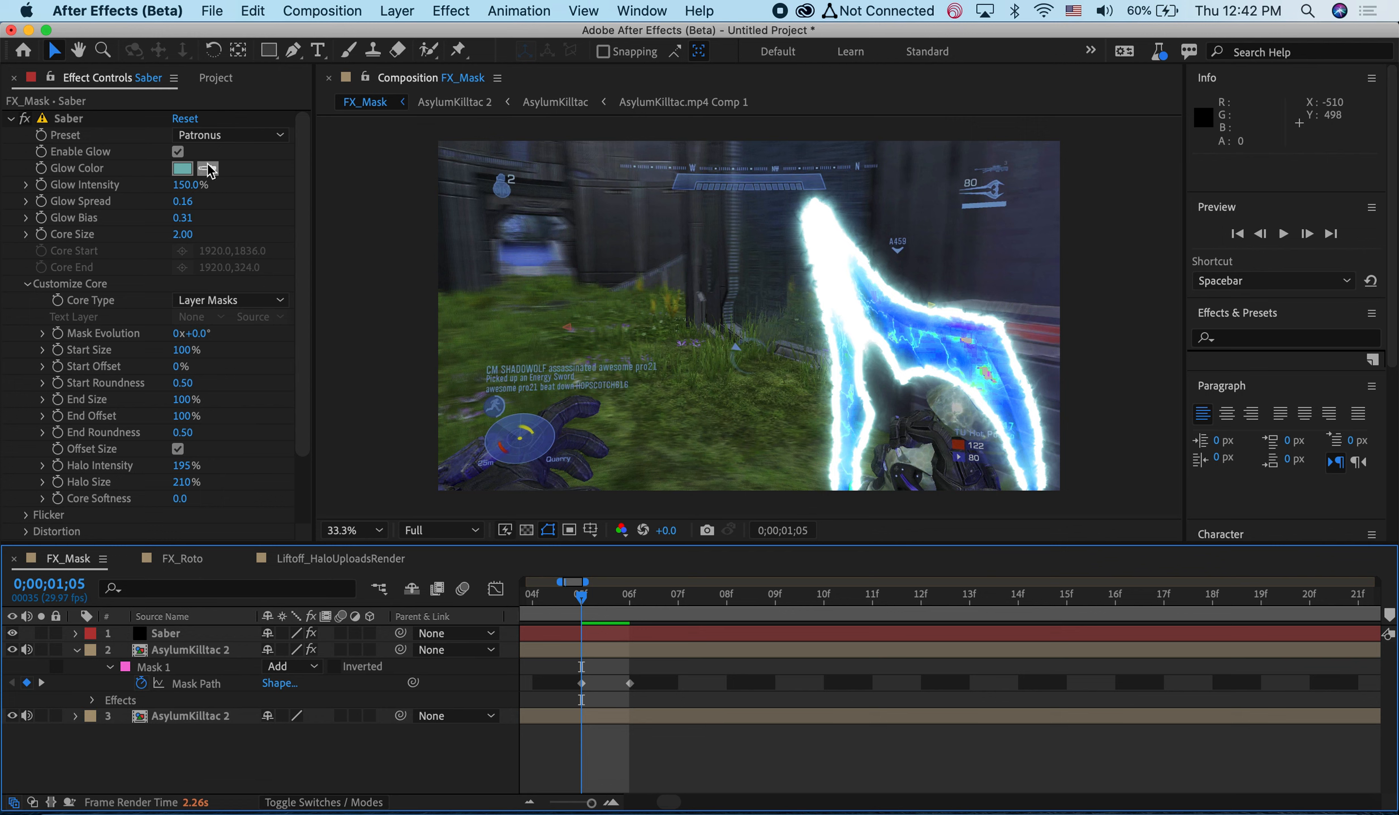
Set the Patronus glow's Glow Intensity to 100% and deselect the Saber layer
click(190, 186)
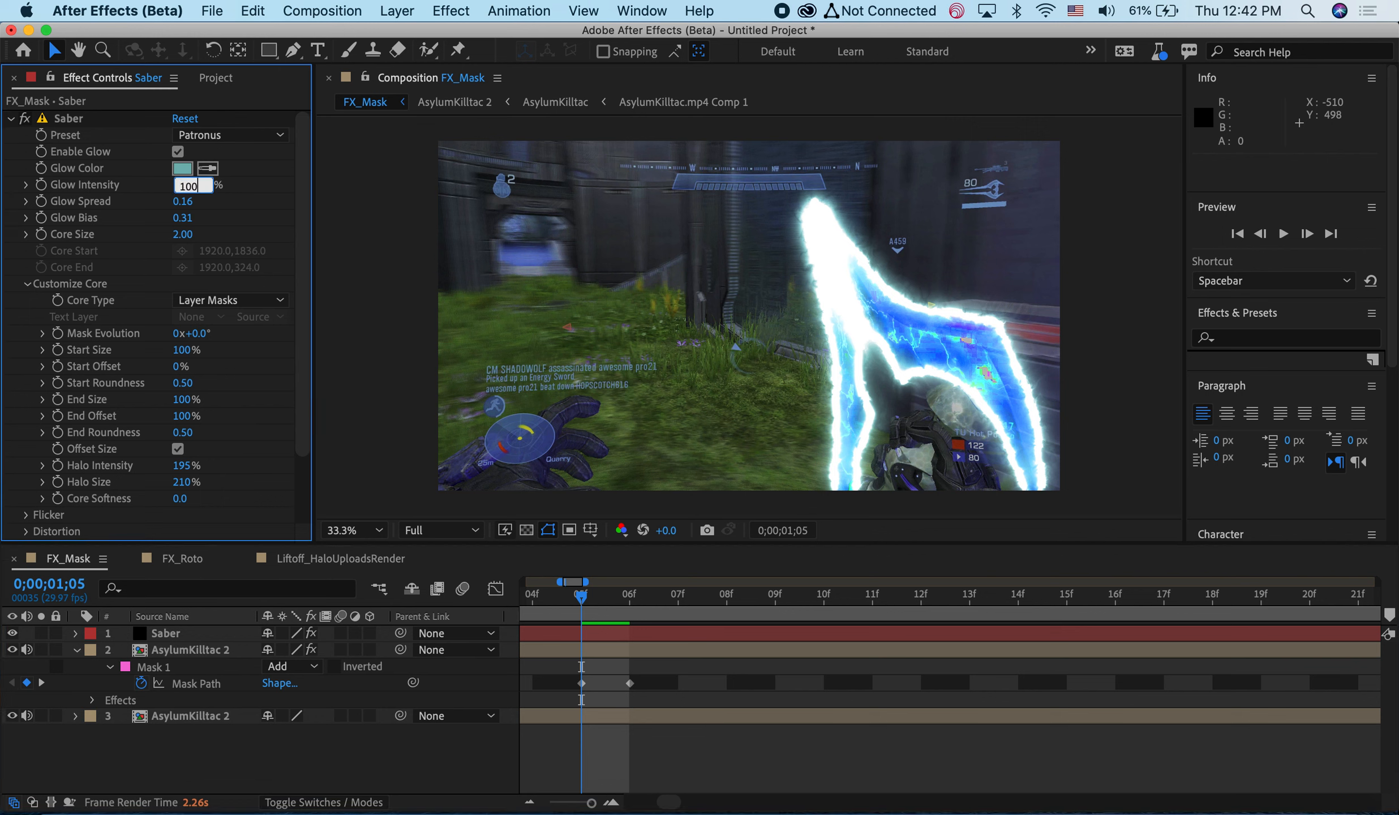
key(Return)
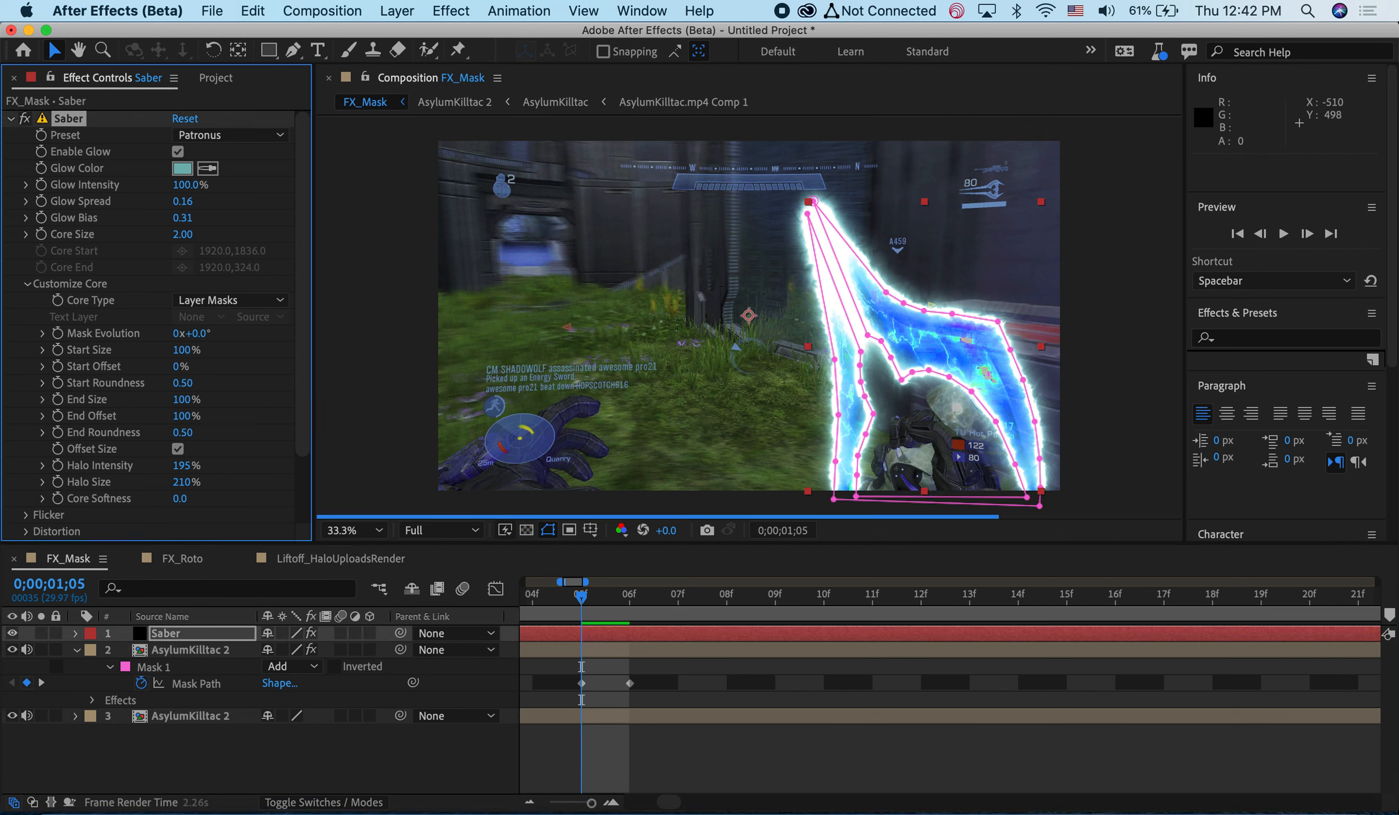
click(193, 771)
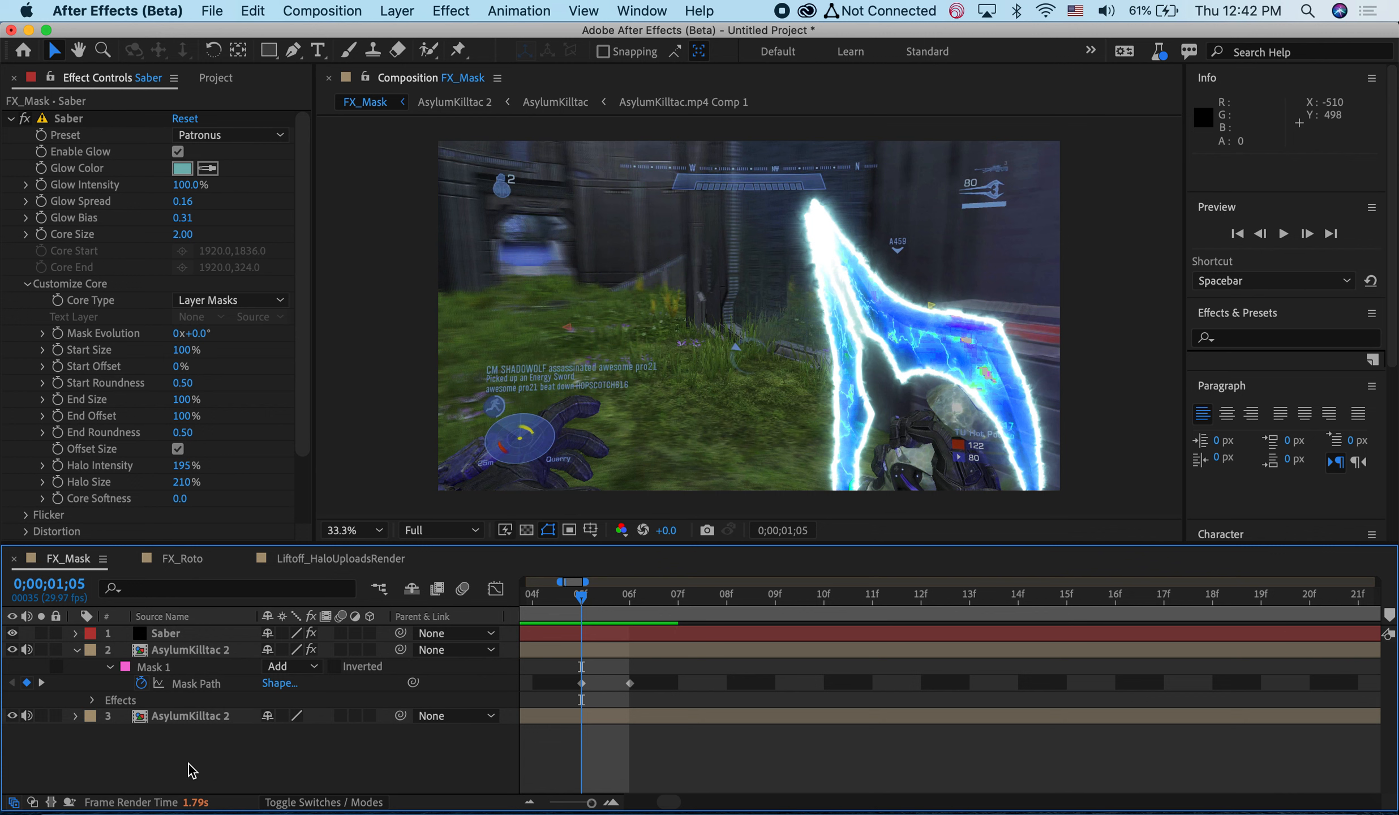
Switch to the FX_Roto composition and open its AsylumKilltac layer for editing with the Roto Brush Tool
click(182, 558)
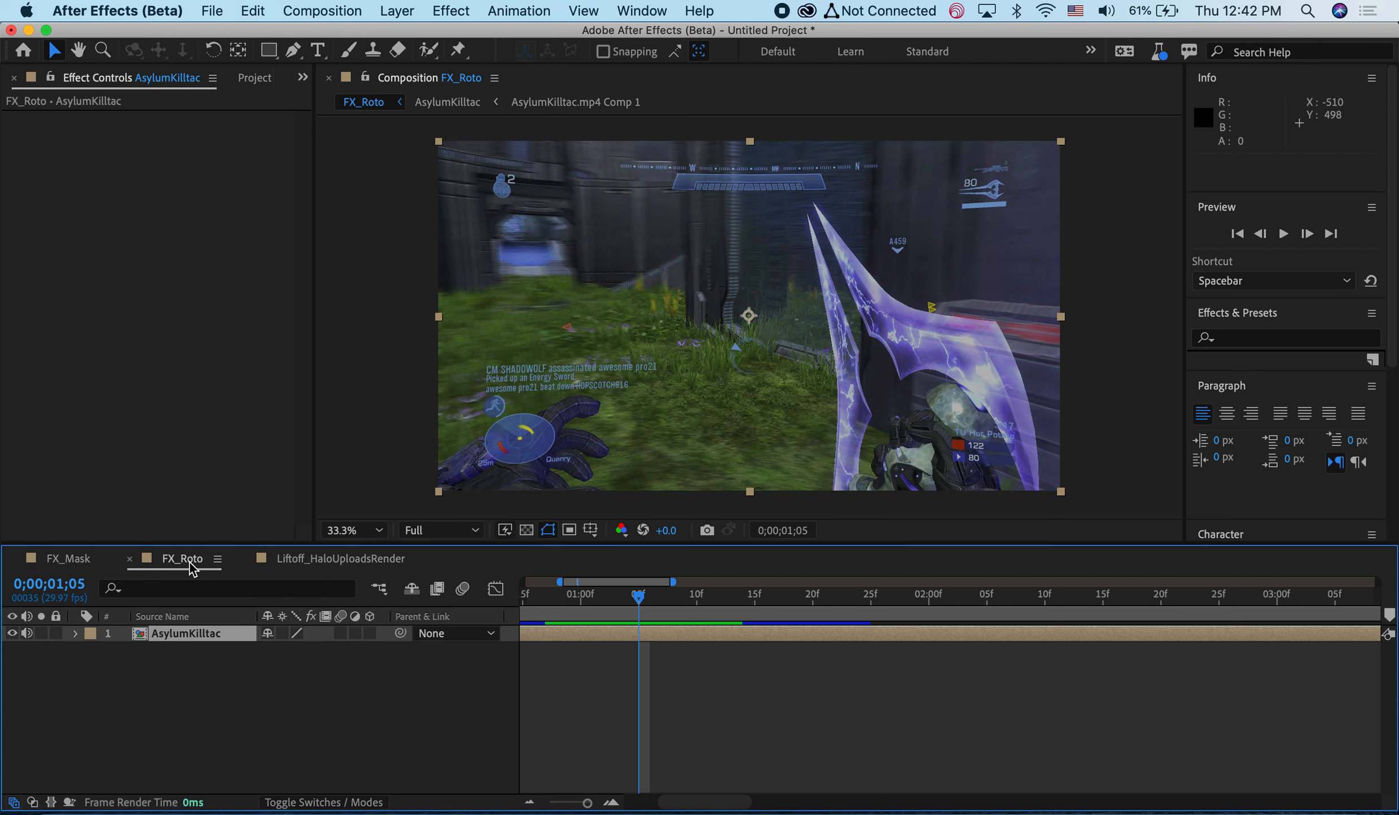
click(428, 50)
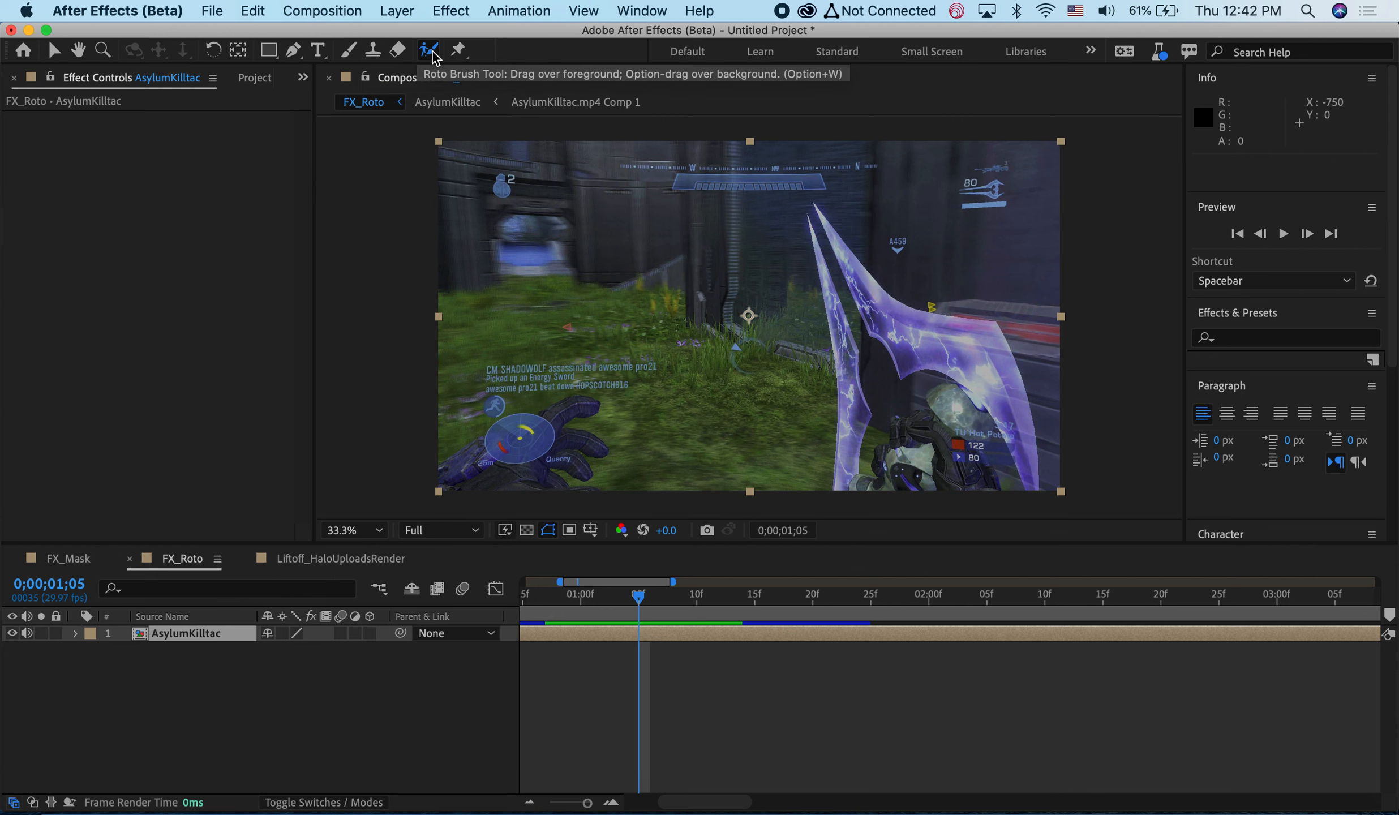
double_click(164, 637)
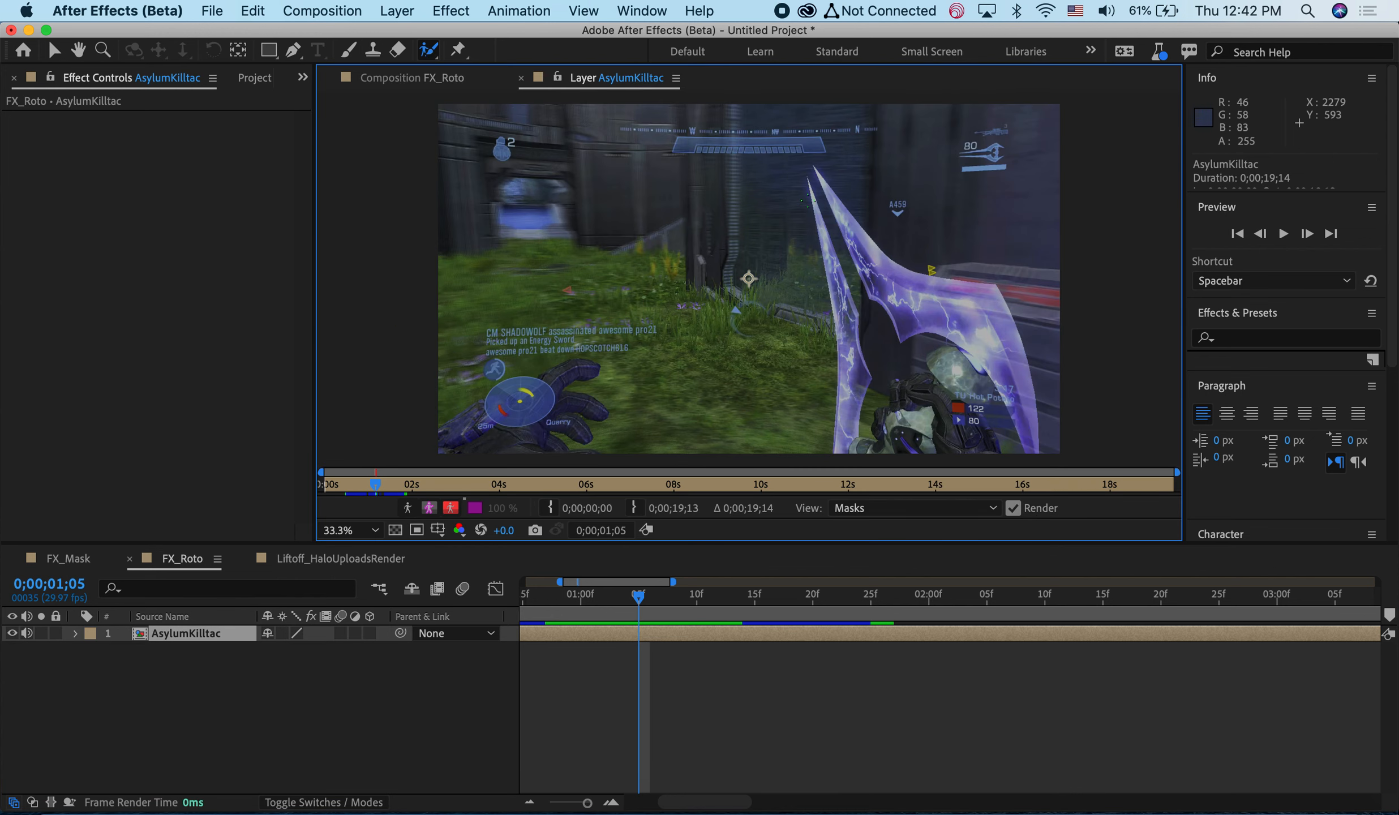
Paint Roto Brush foreground strokes along both prongs of the energy sword at 0;00;01;05
mouse_move(838, 207)
mouse_down()
mouse_move(871, 266)
mouse_move(1003, 318)
mouse_move(1026, 378)
mouse_up()
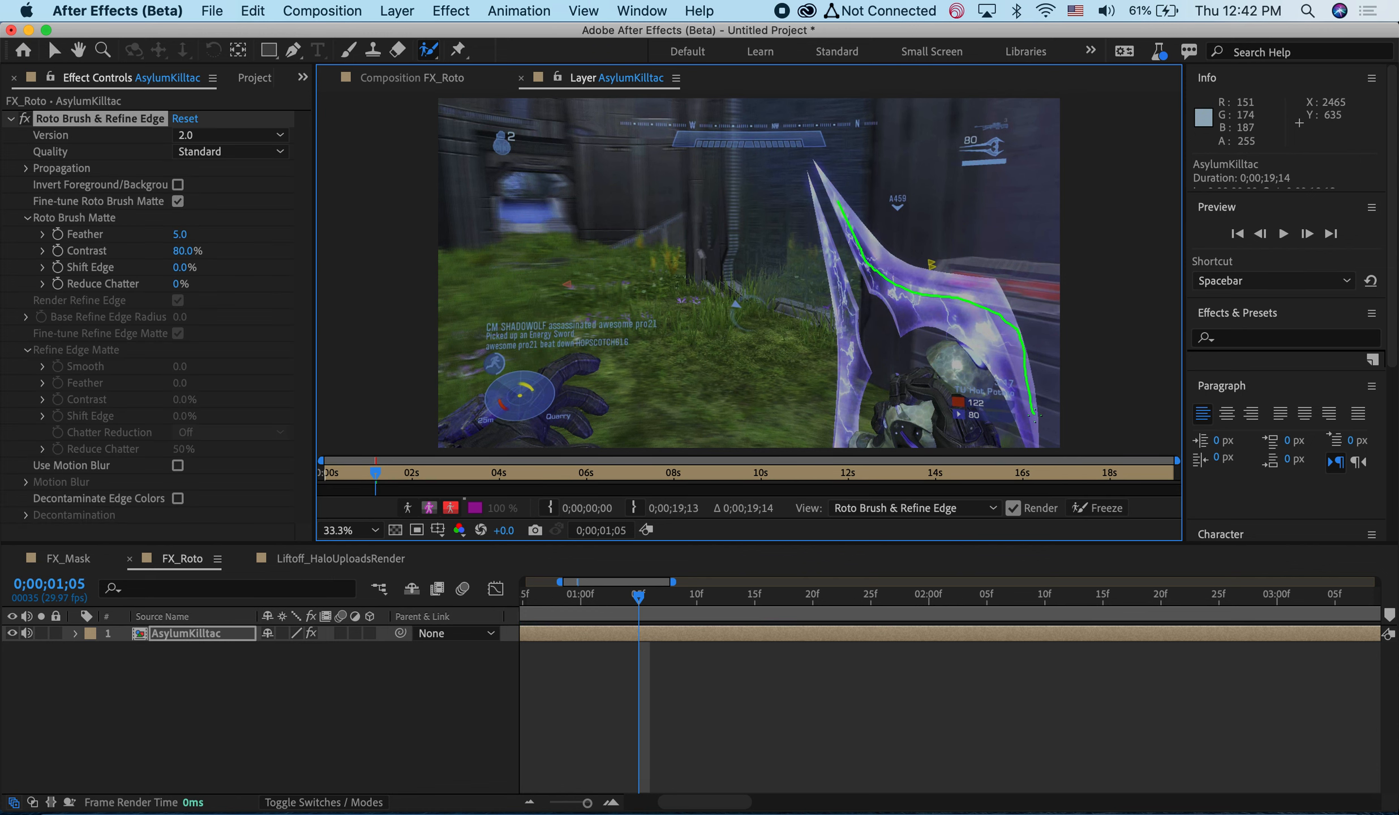
click(837, 274)
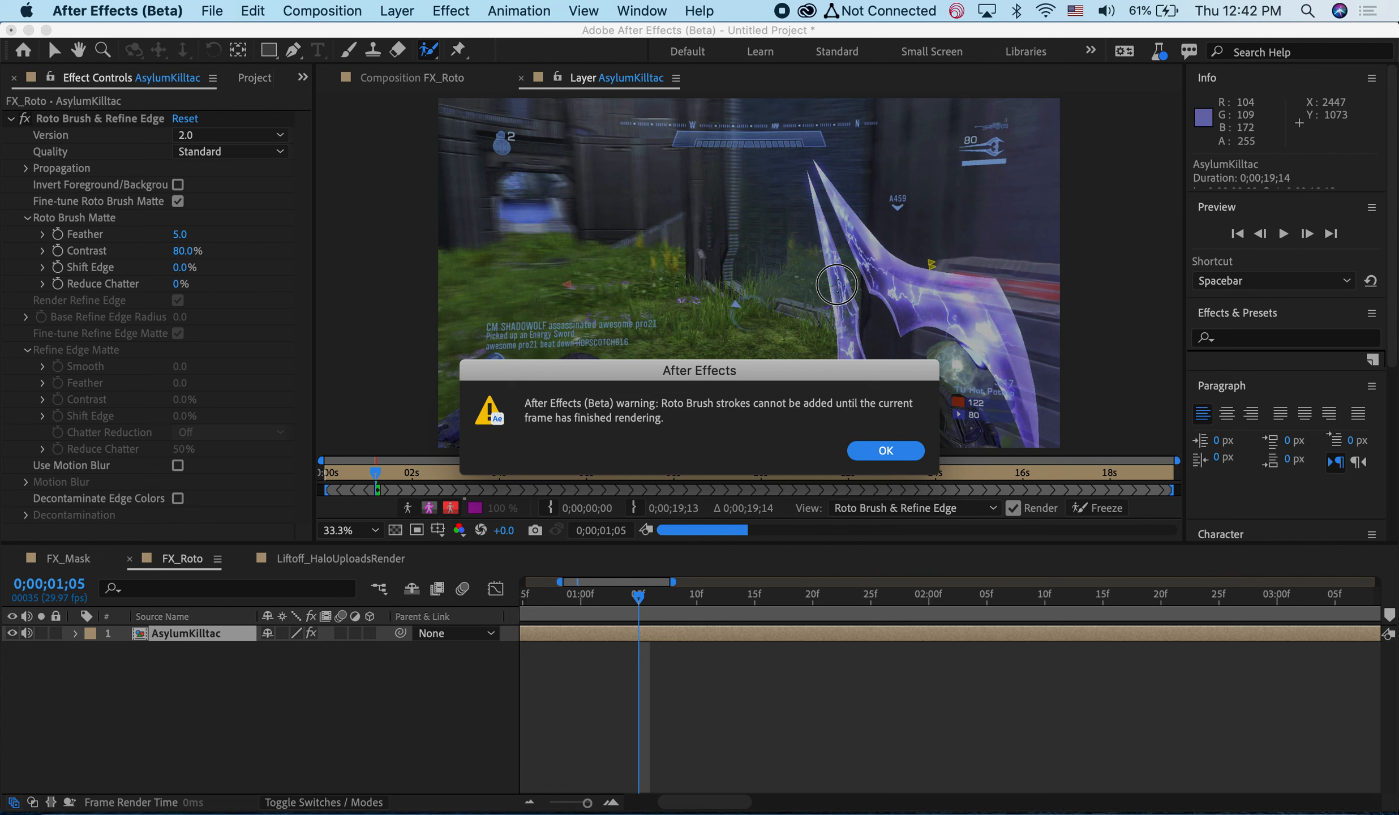
click(876, 451)
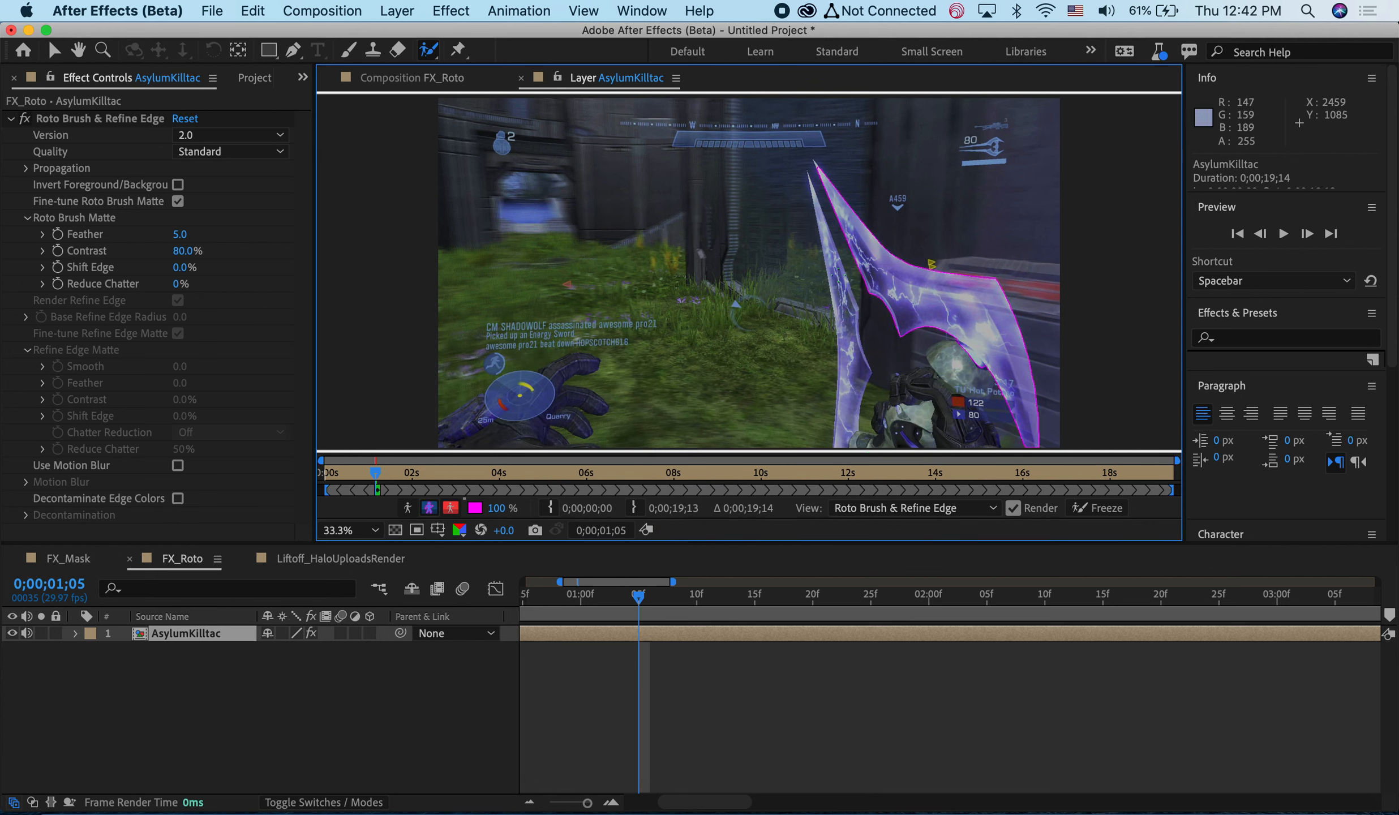
mouse_move(830, 251)
mouse_down()
mouse_move(851, 337)
mouse_move(849, 426)
mouse_up()
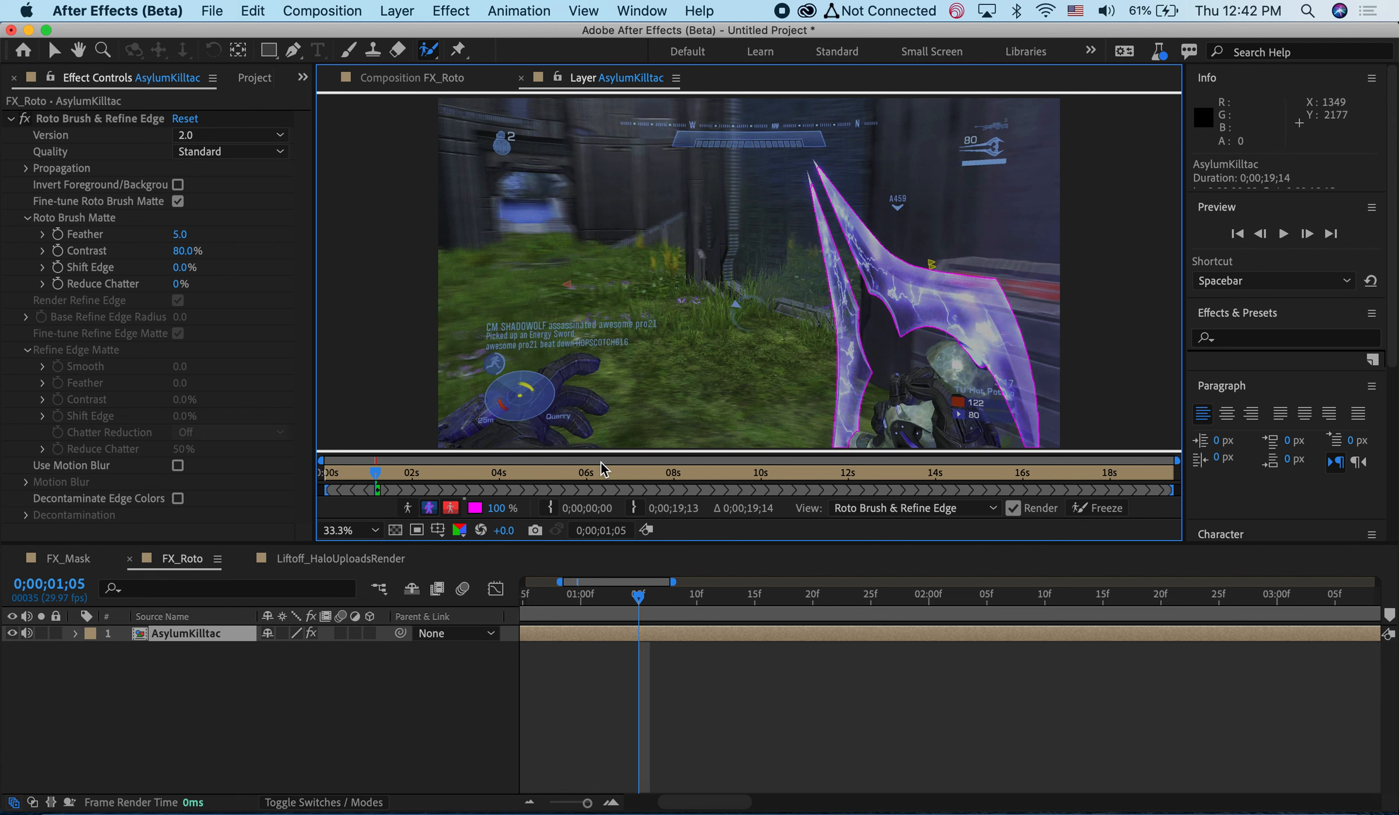
At 200% magnification, extend the Roto Brush selection to the tips of both sword prongs with foreground strokes
click(347, 531)
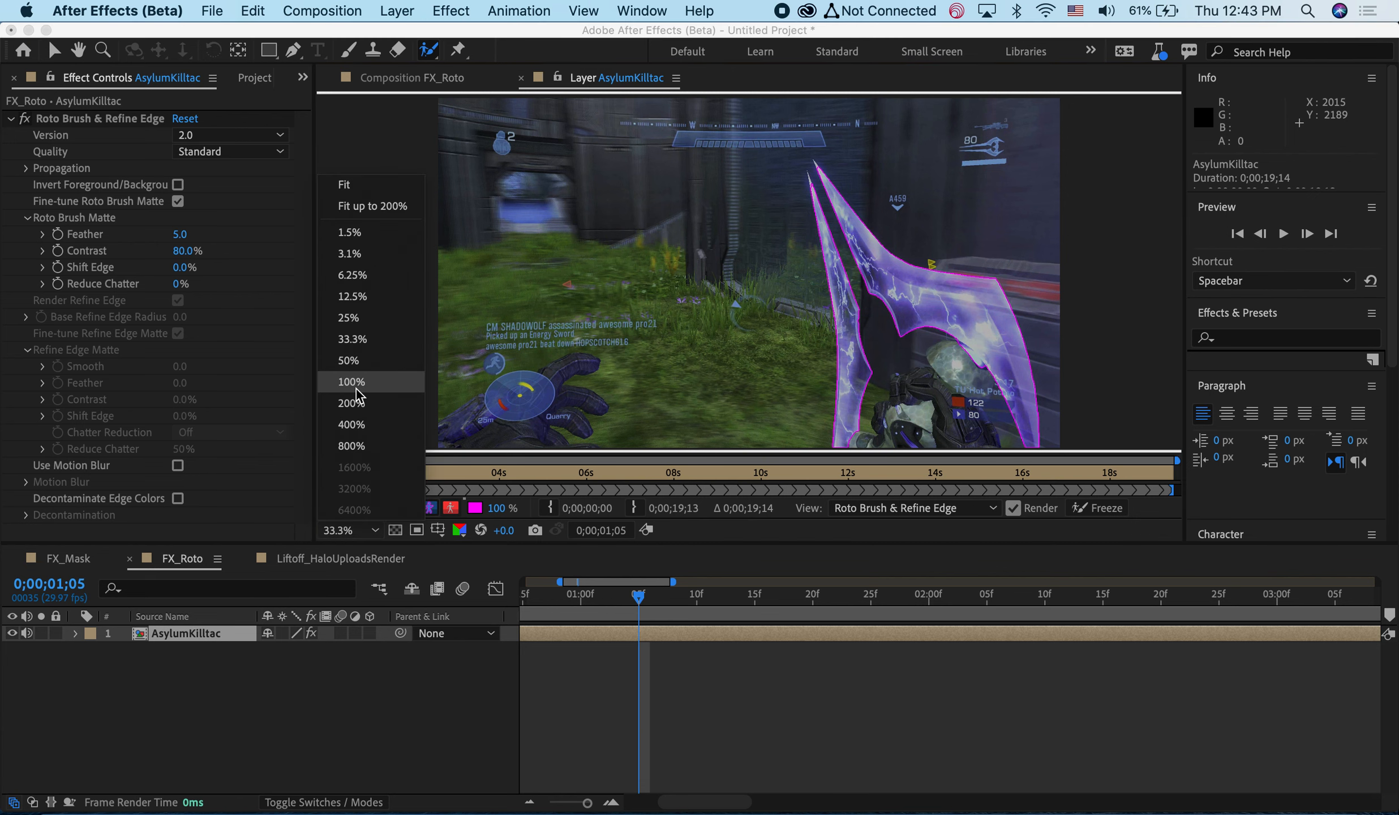
click(351, 403)
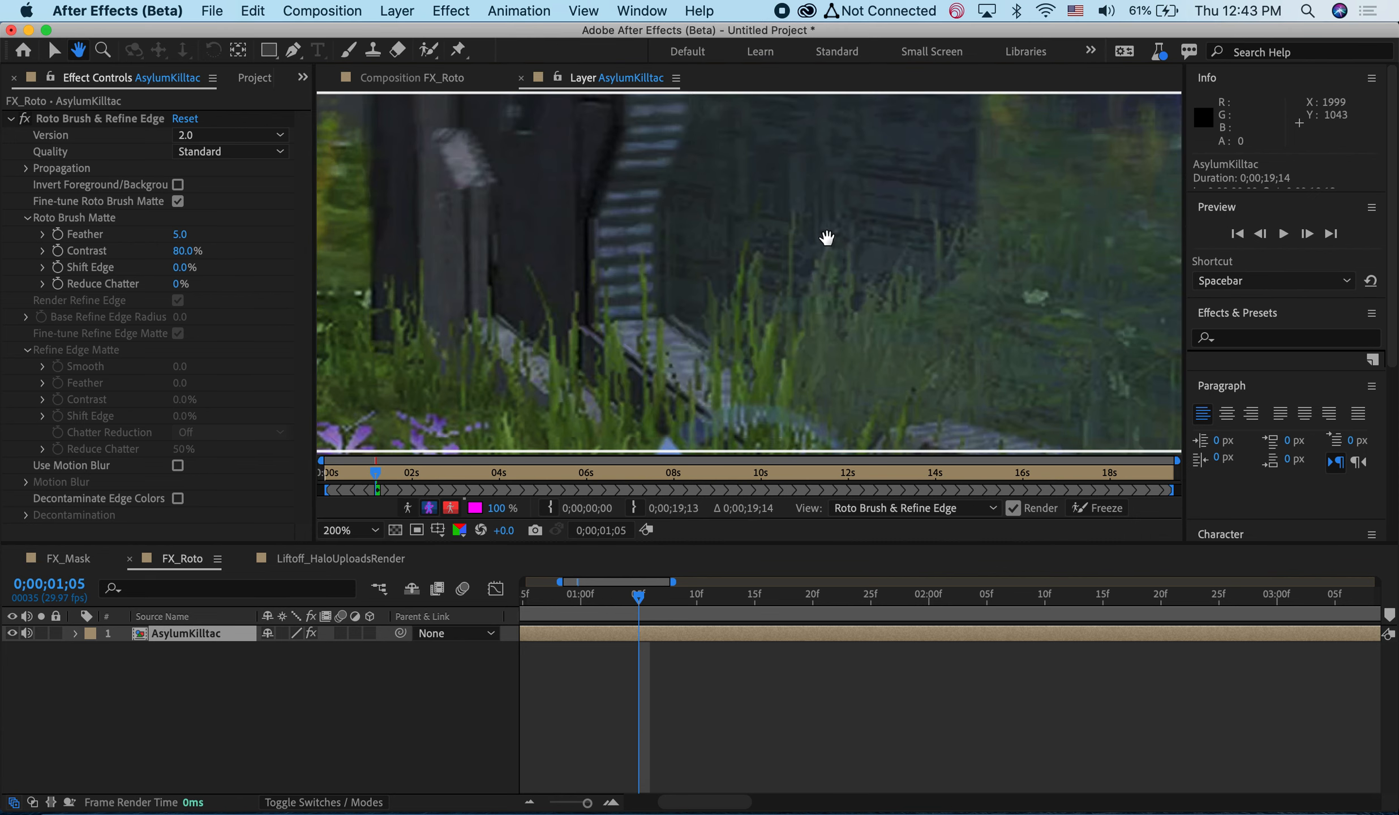
drag(827, 240, 637, 616)
drag(872, 235, 716, 447)
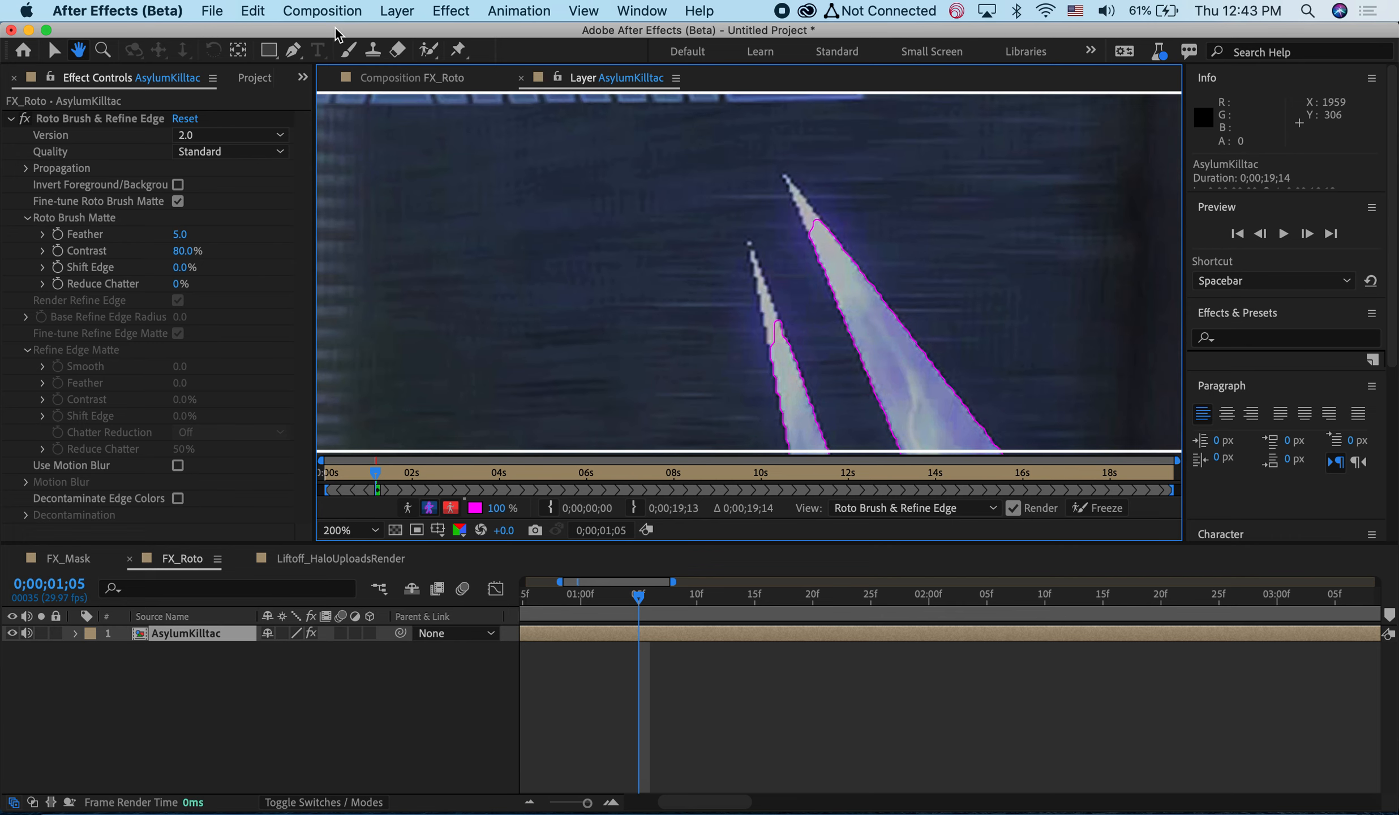
click(439, 48)
drag(759, 271, 773, 338)
mouse_move(794, 198)
mouse_down()
mouse_move(792, 184)
mouse_move(826, 249)
mouse_up()
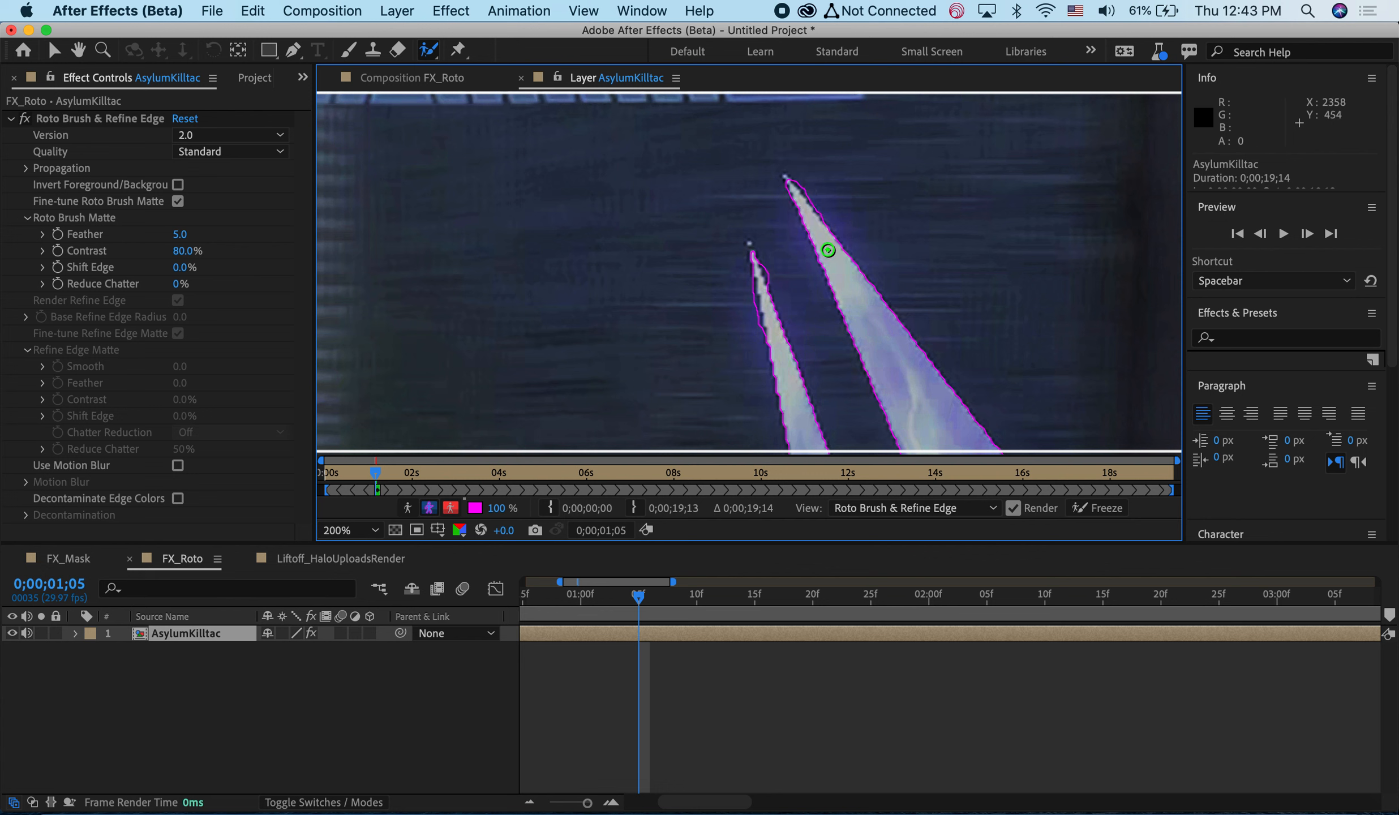
Subtract the excess background beside both sword tips from the Roto Brush selection
drag(744, 260, 756, 348)
drag(763, 251, 776, 286)
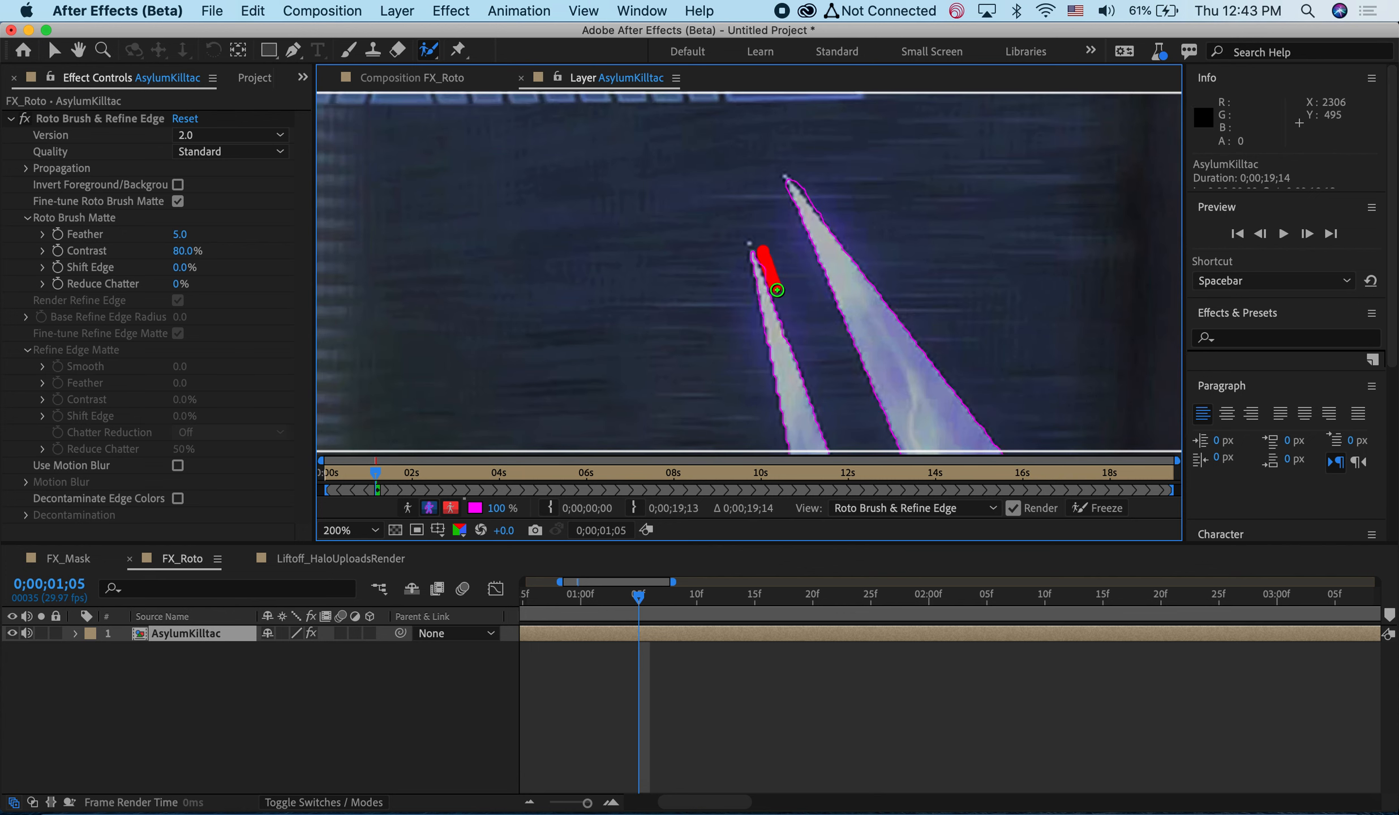
drag(795, 180, 827, 200)
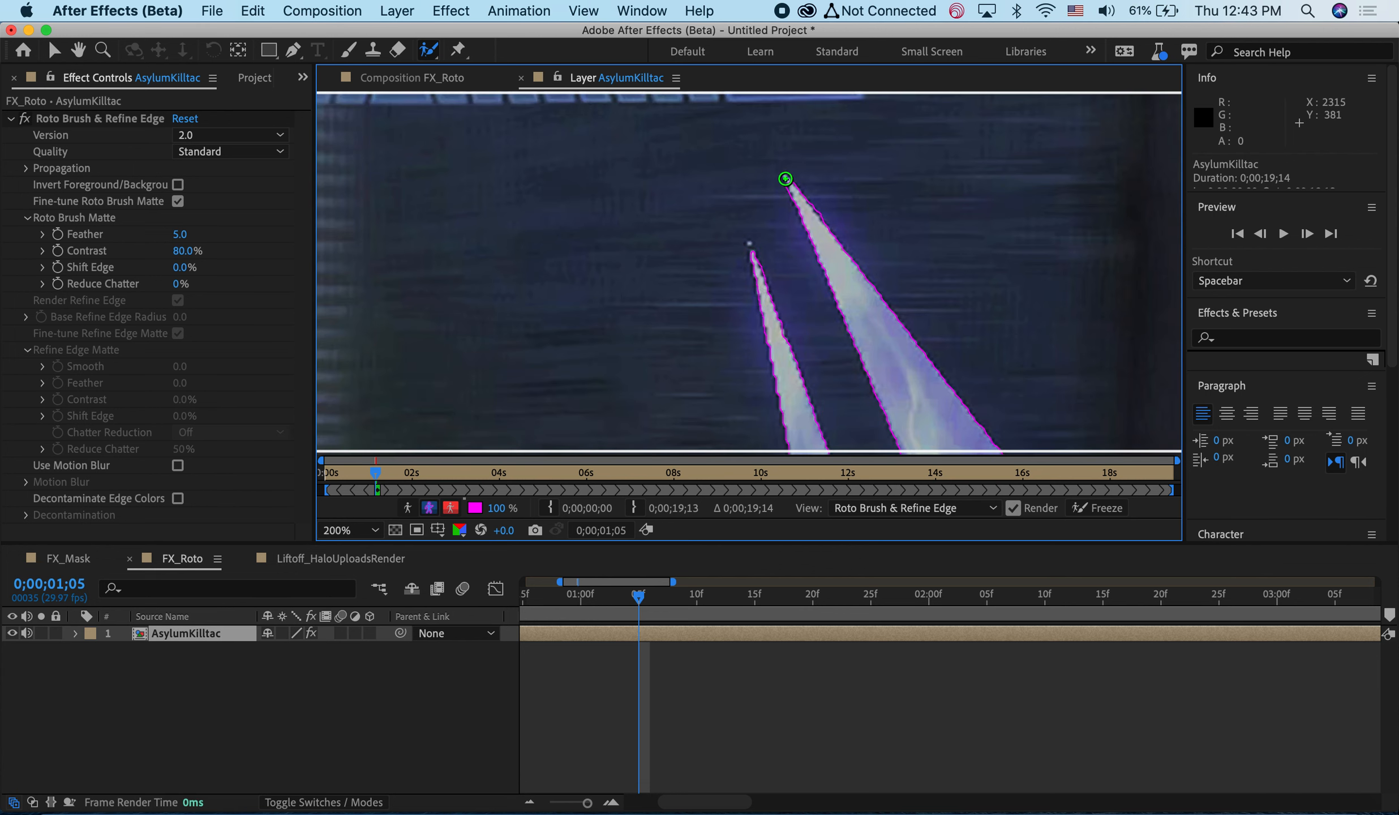
Close the AsylumKilltac layer view and duplicate the AsylumKilltac layer in the FX_Roto composition
click(365, 534)
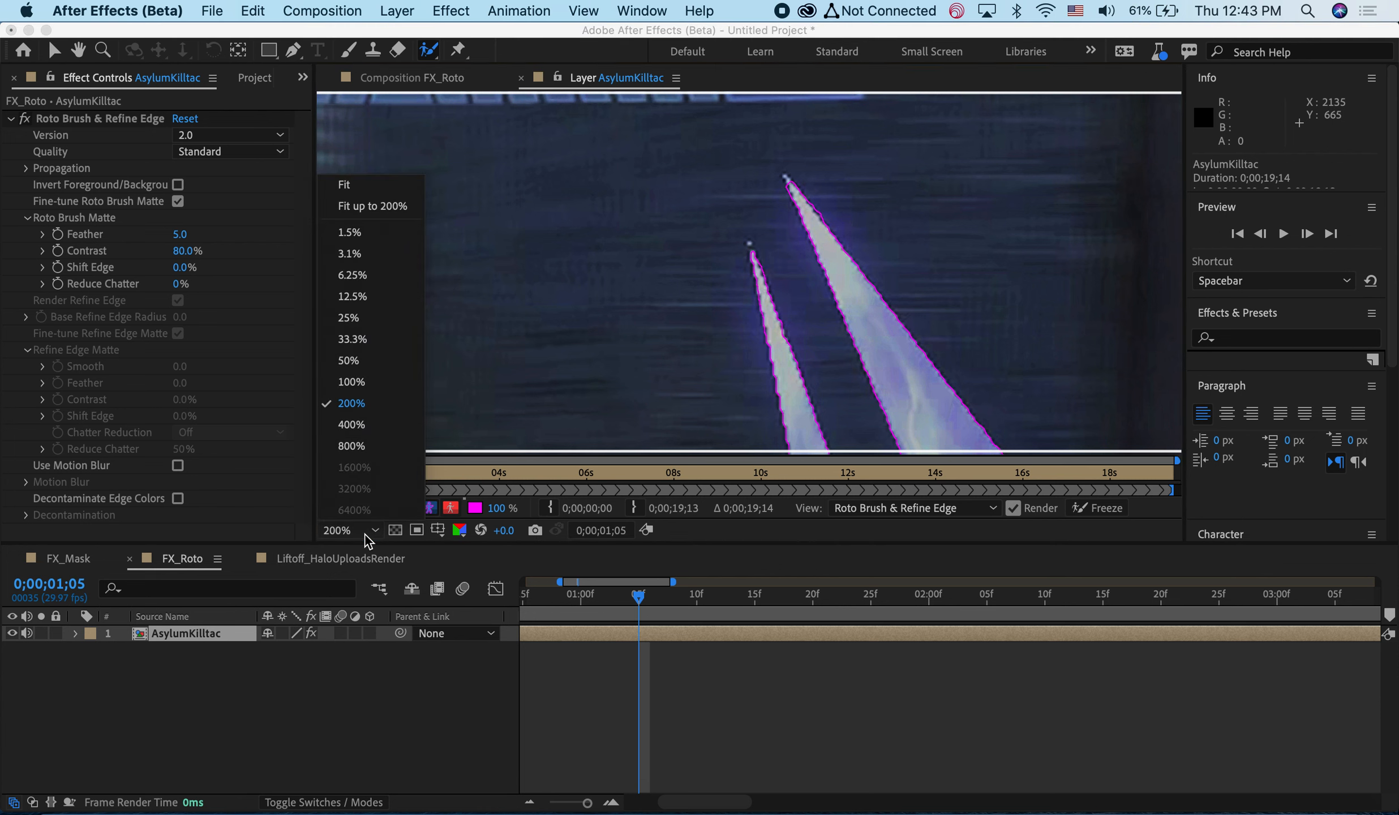
click(390, 207)
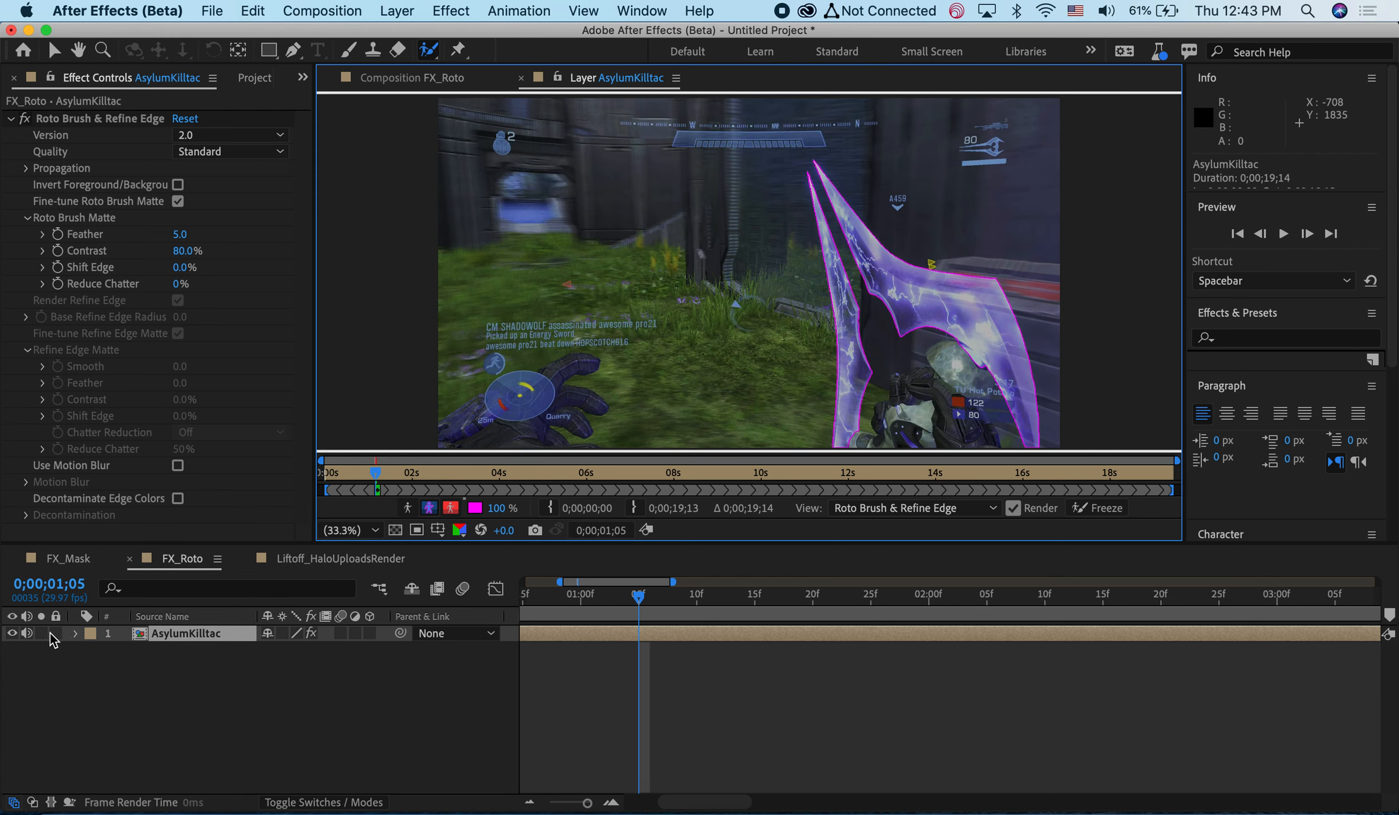
click(521, 79)
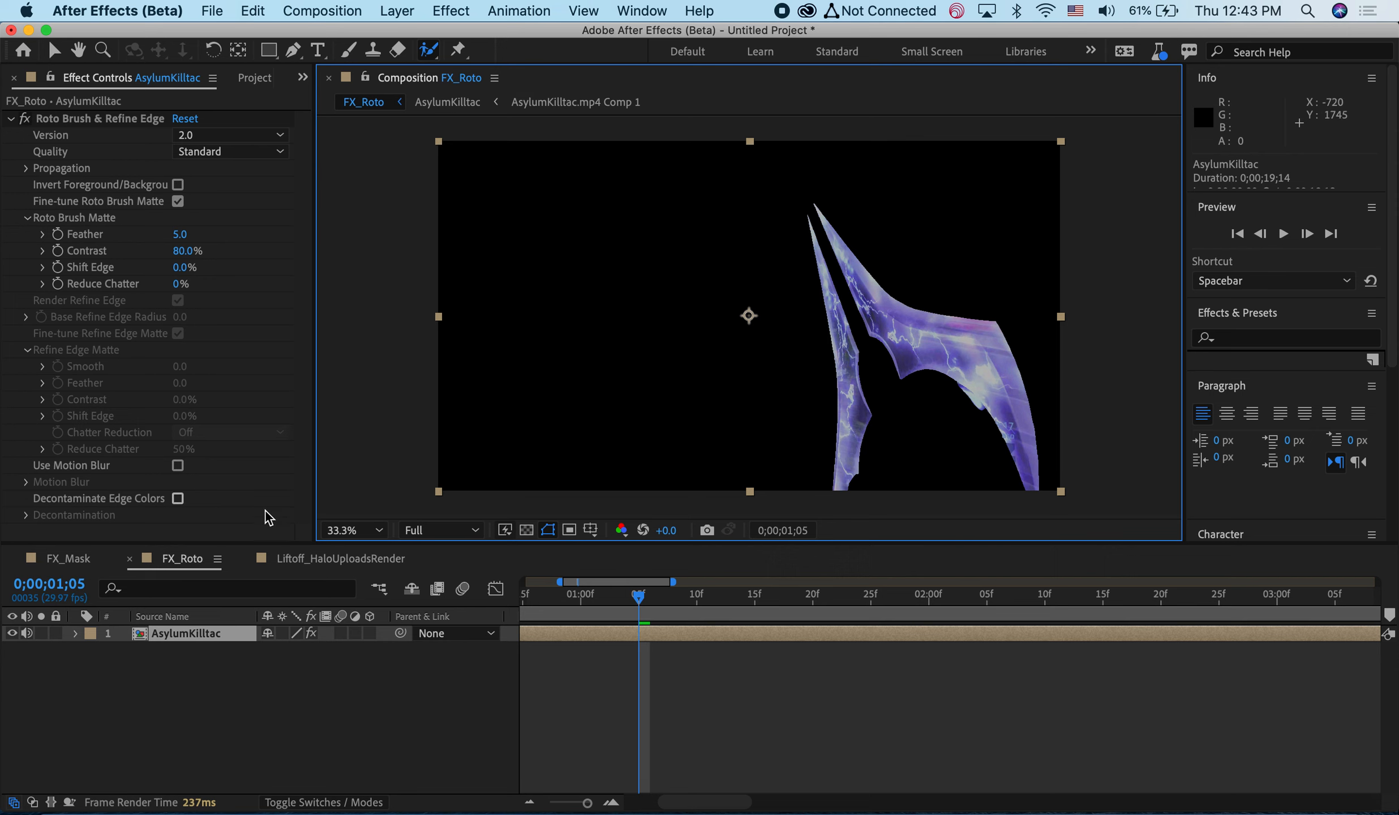
click(181, 629)
key(super+d)
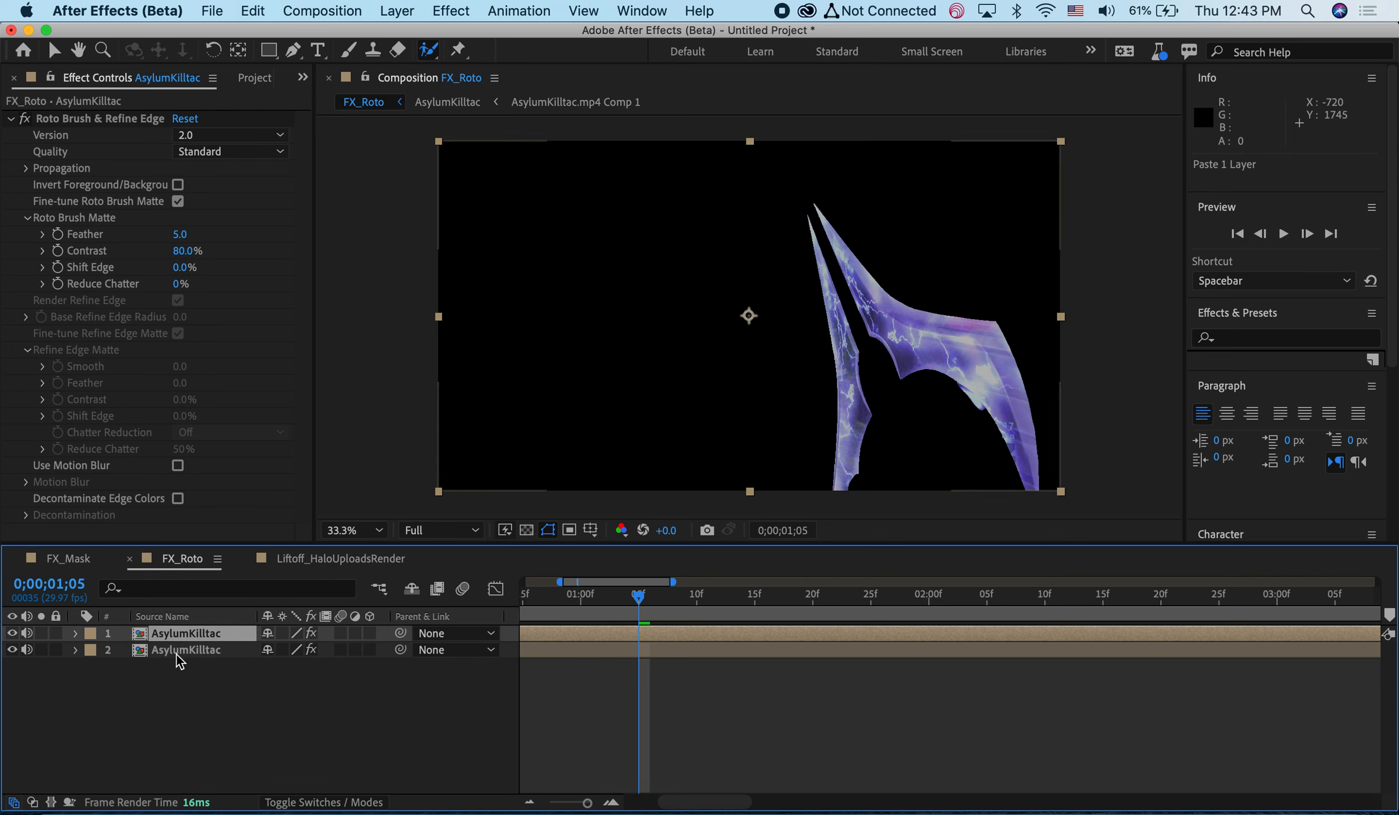
Remove the Roto Brush & Refine Edge effect from the lower AsylumKilltac layer
click(177, 651)
click(116, 120)
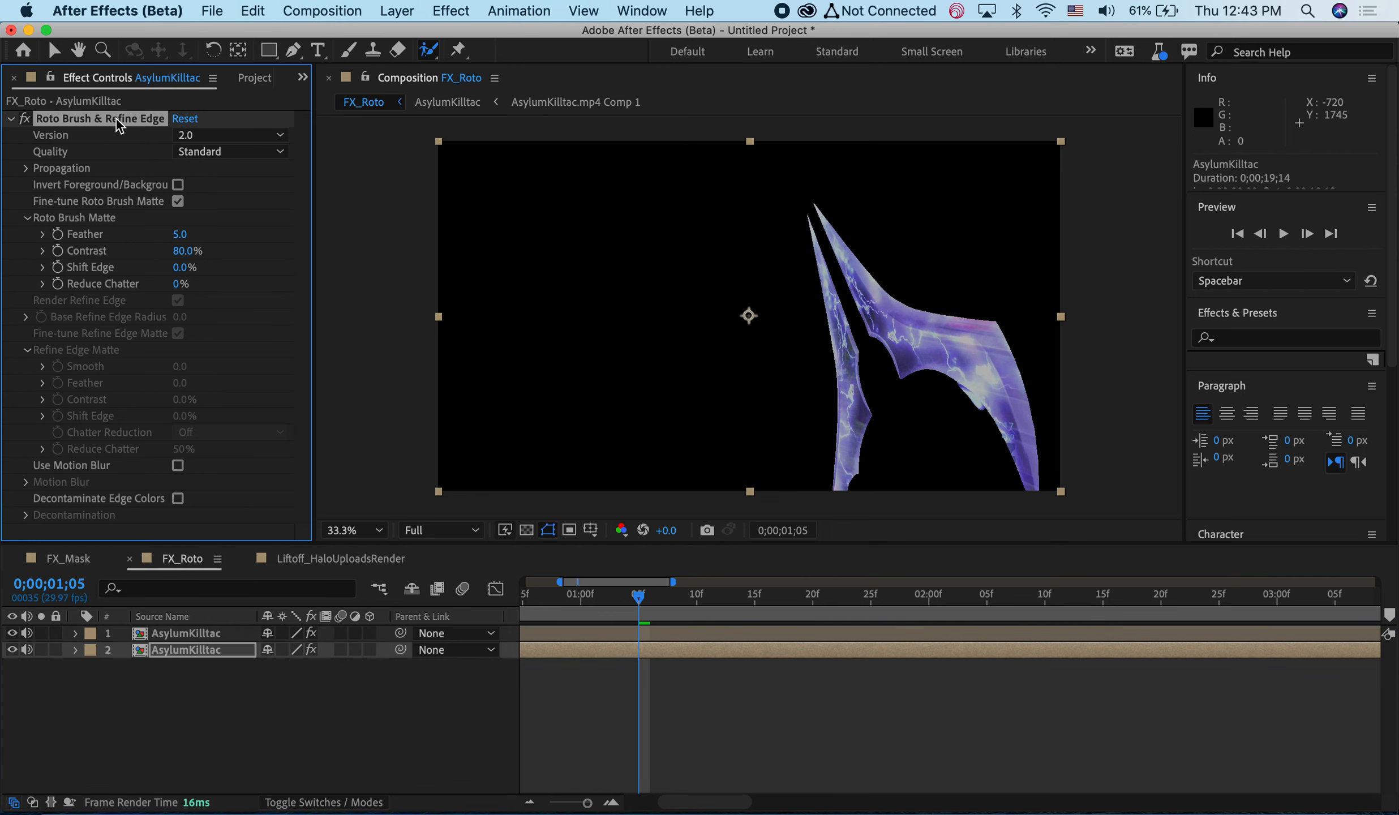
key(Delete)
Apply Hue/Saturation to the upper AsylumKilltac layer and set Master Saturation to 100
click(160, 629)
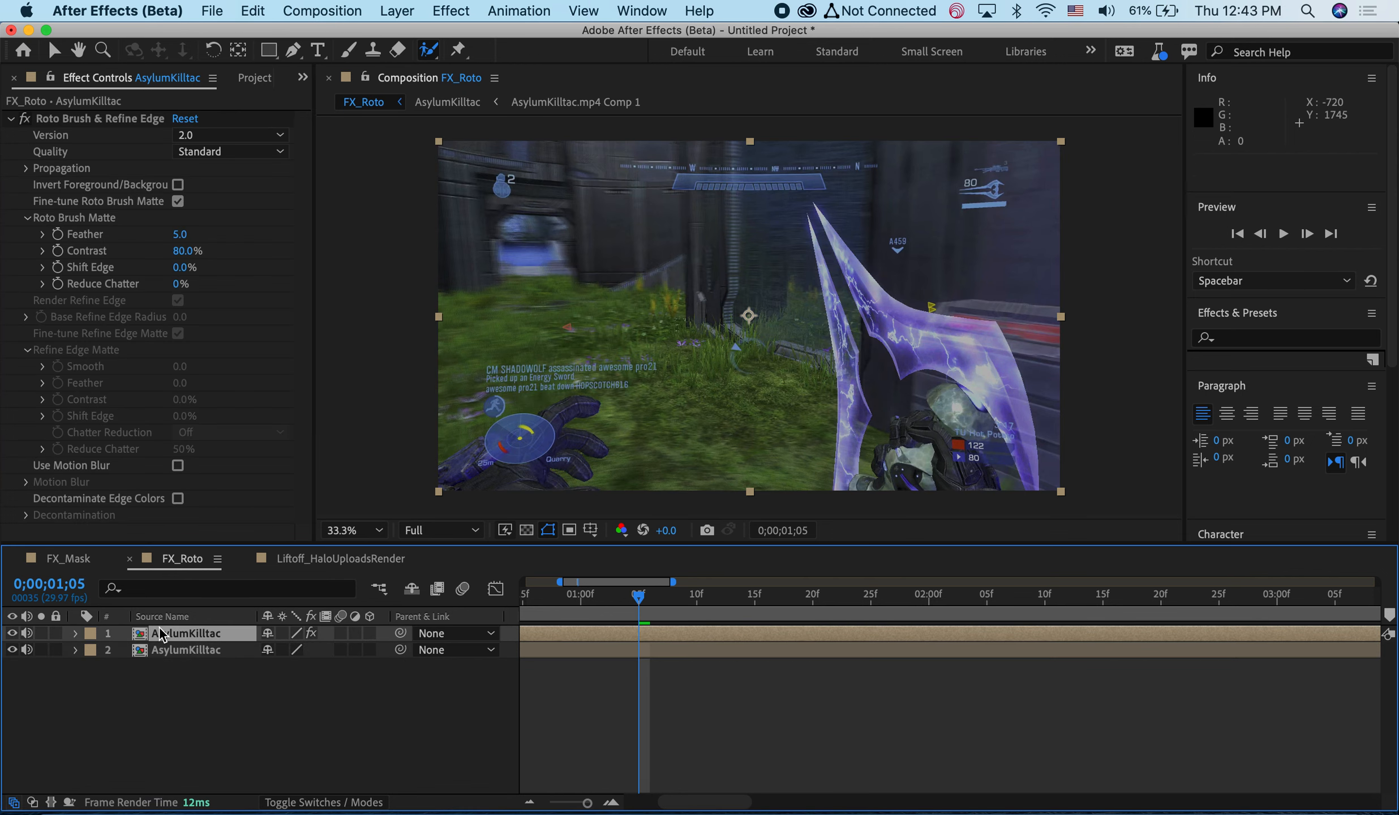
click(11, 118)
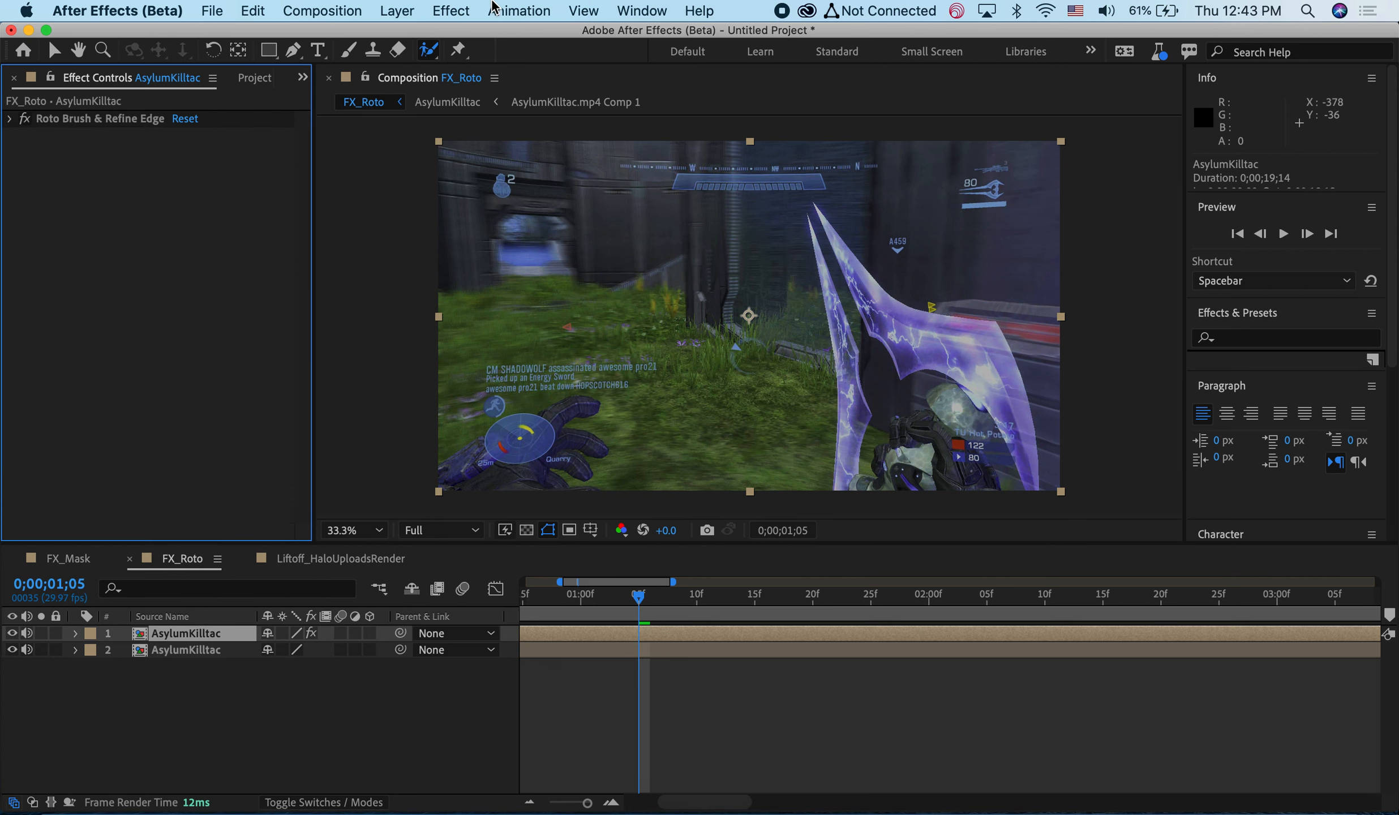
click(451, 11)
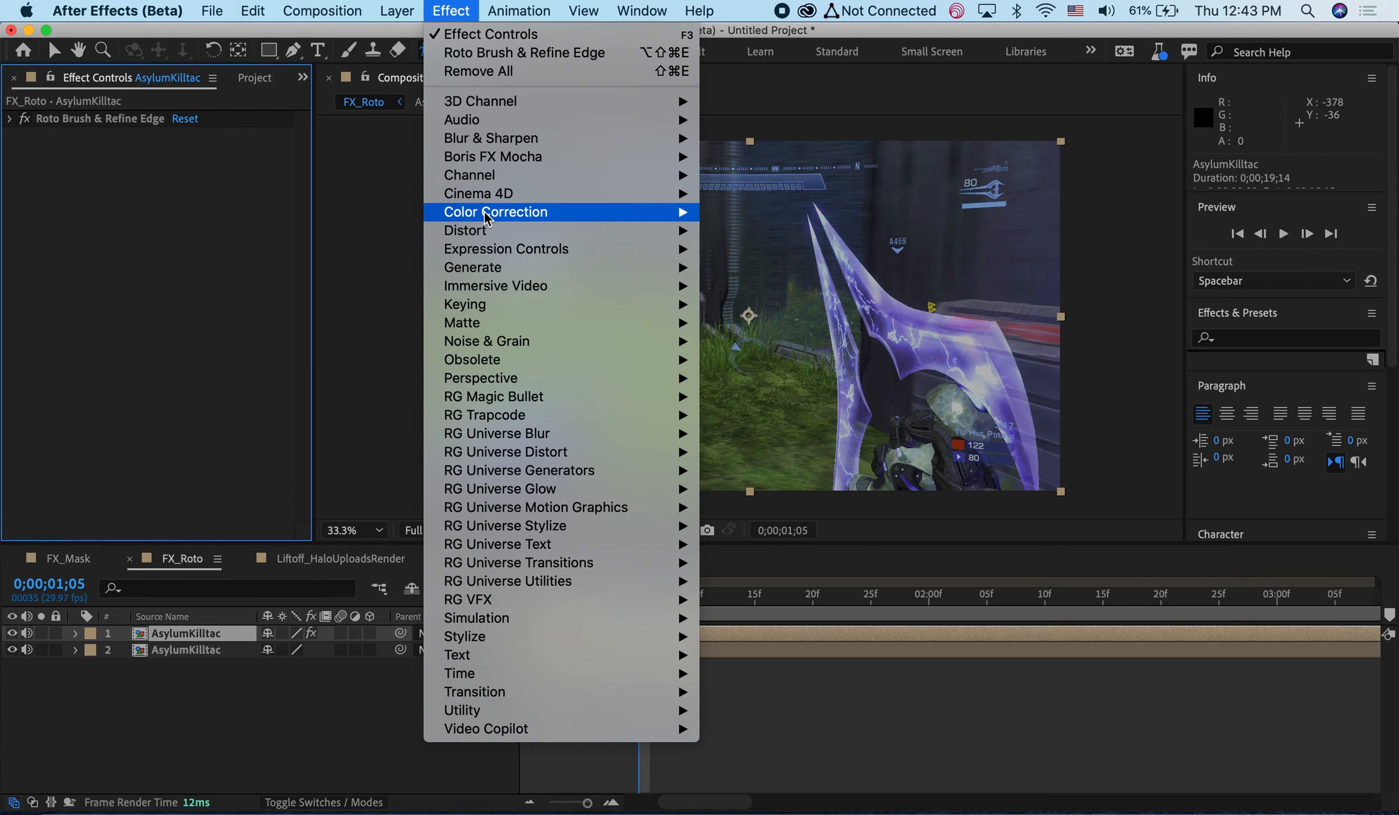
mouse_move(486, 216)
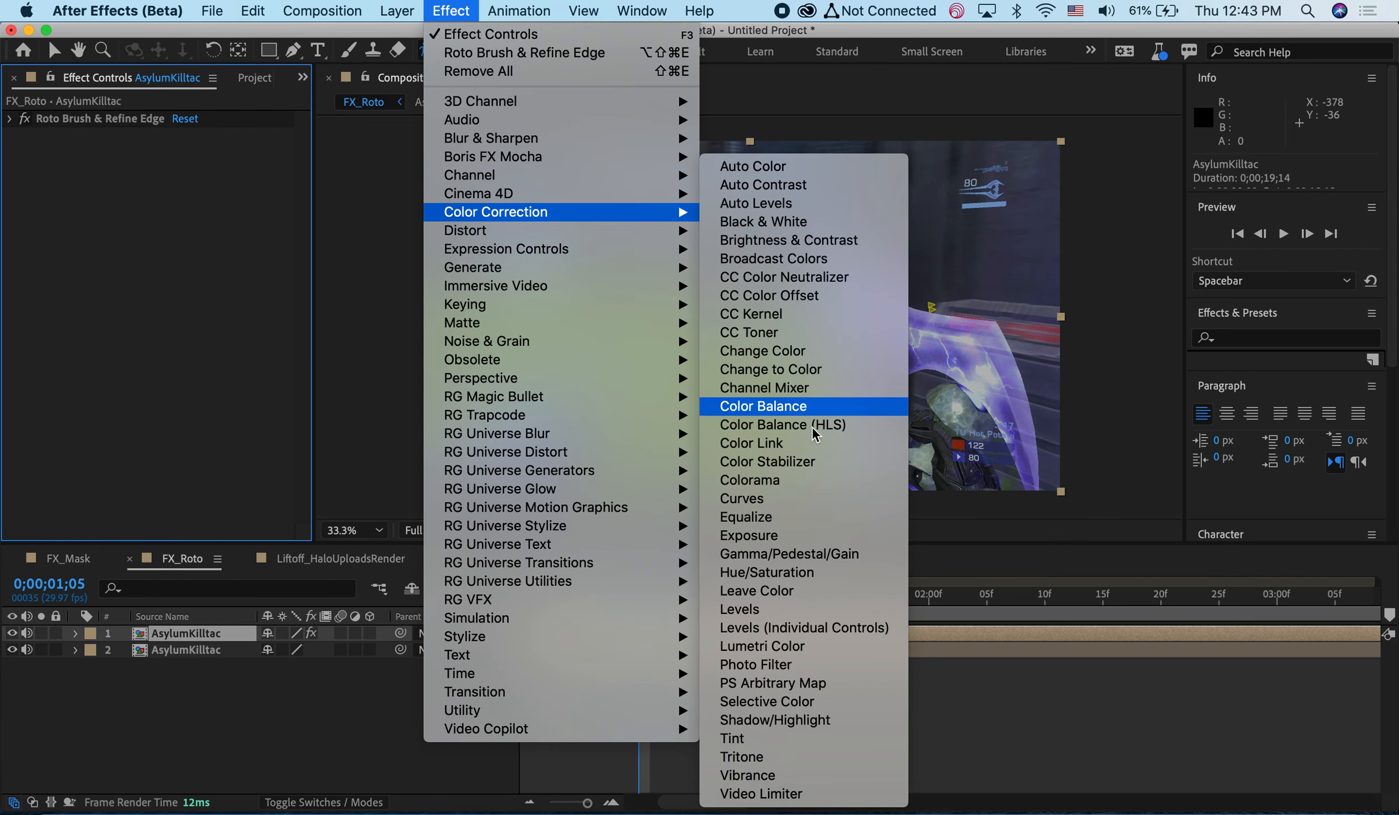
click(779, 572)
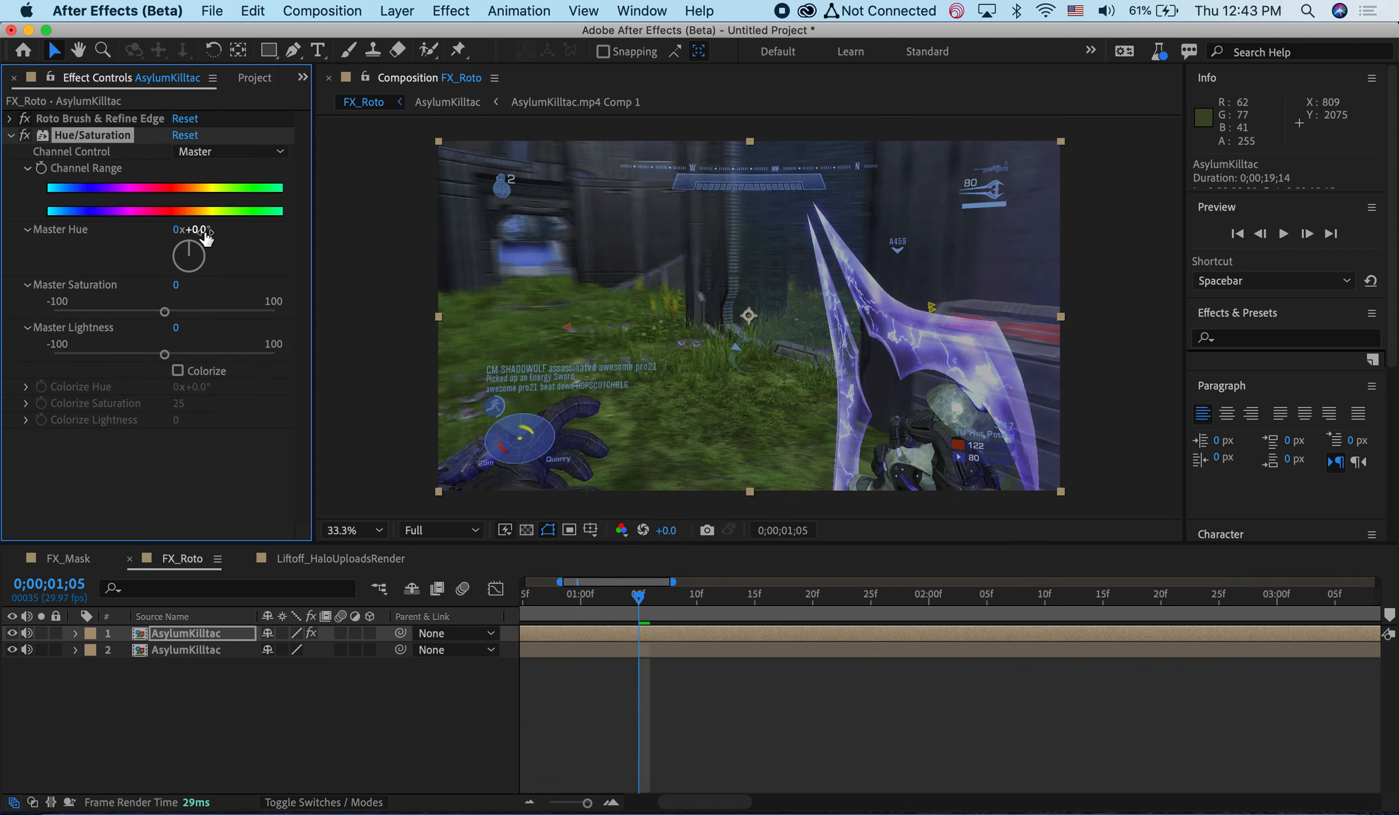
drag(165, 310, 275, 311)
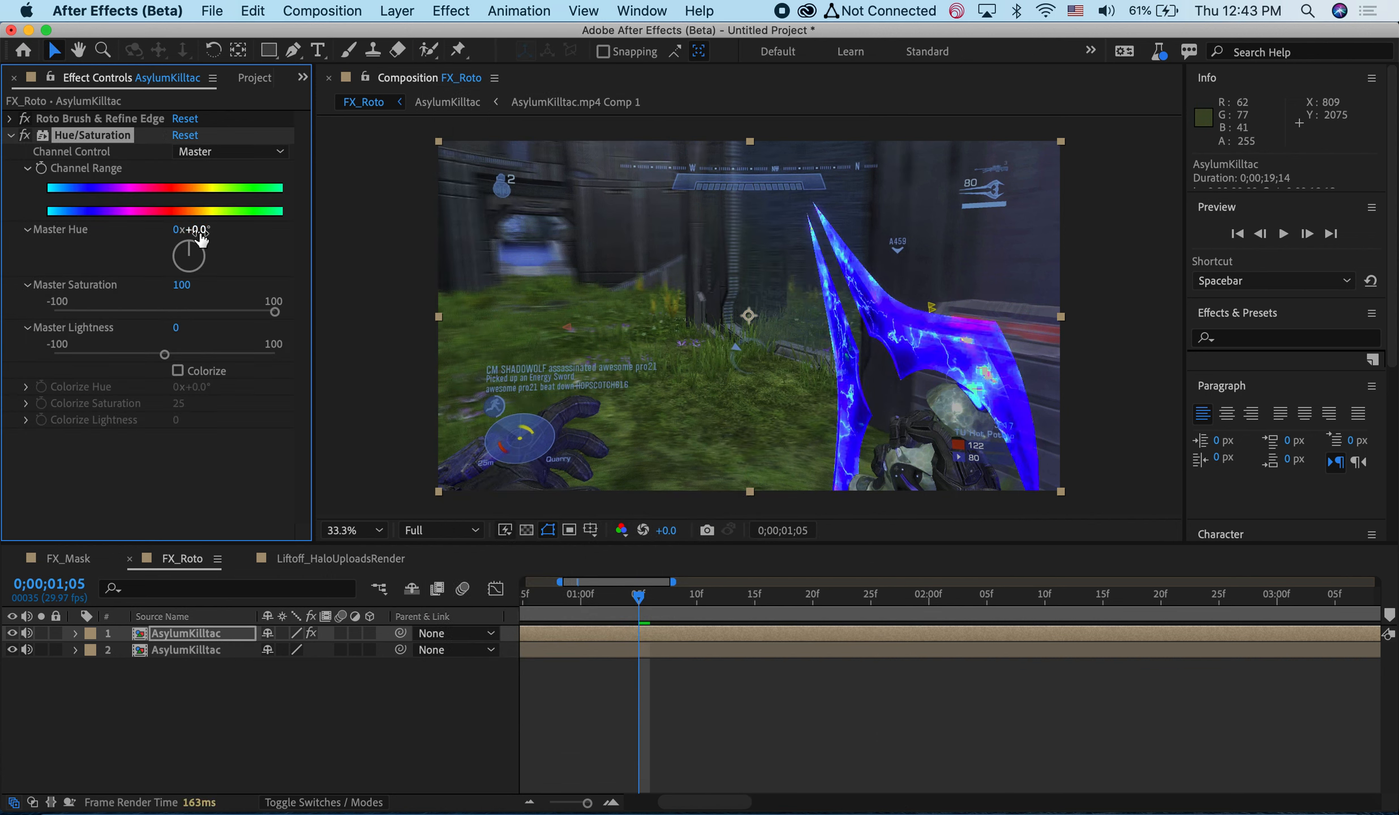
click(149, 720)
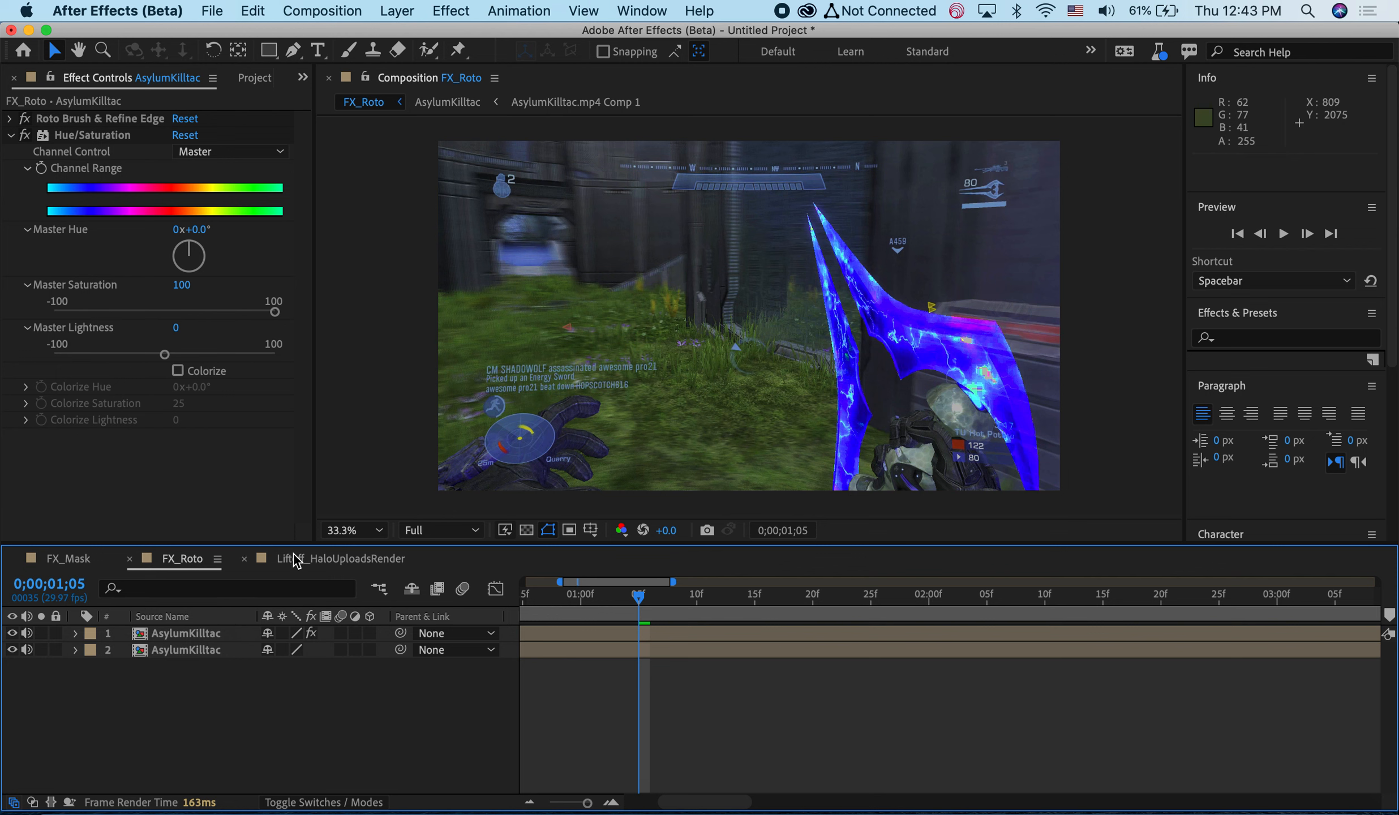
Advance the FX_Roto composition frame by frame to 0;00;01;07 to propagate the sword's Roto Brush matte
click(163, 636)
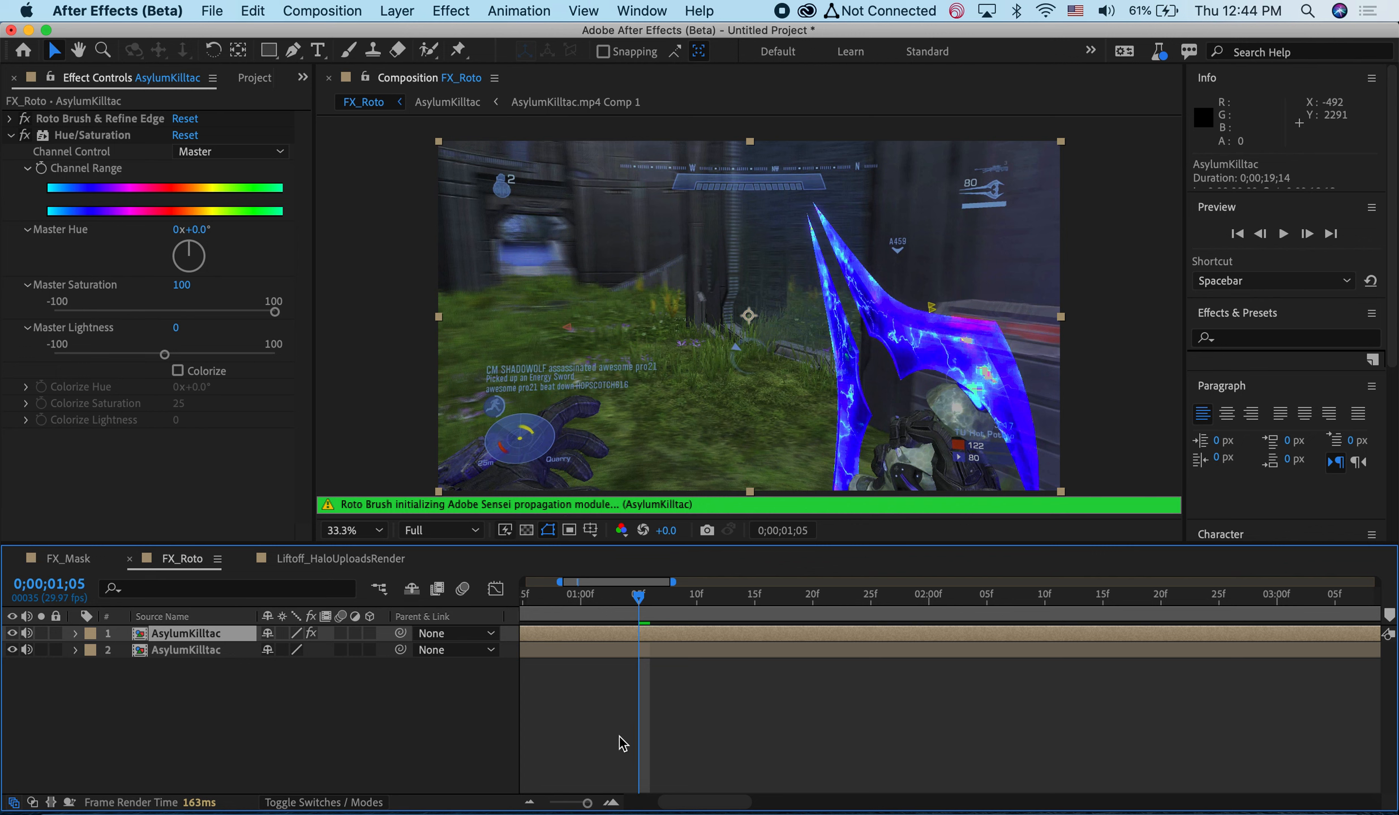
click(648, 595)
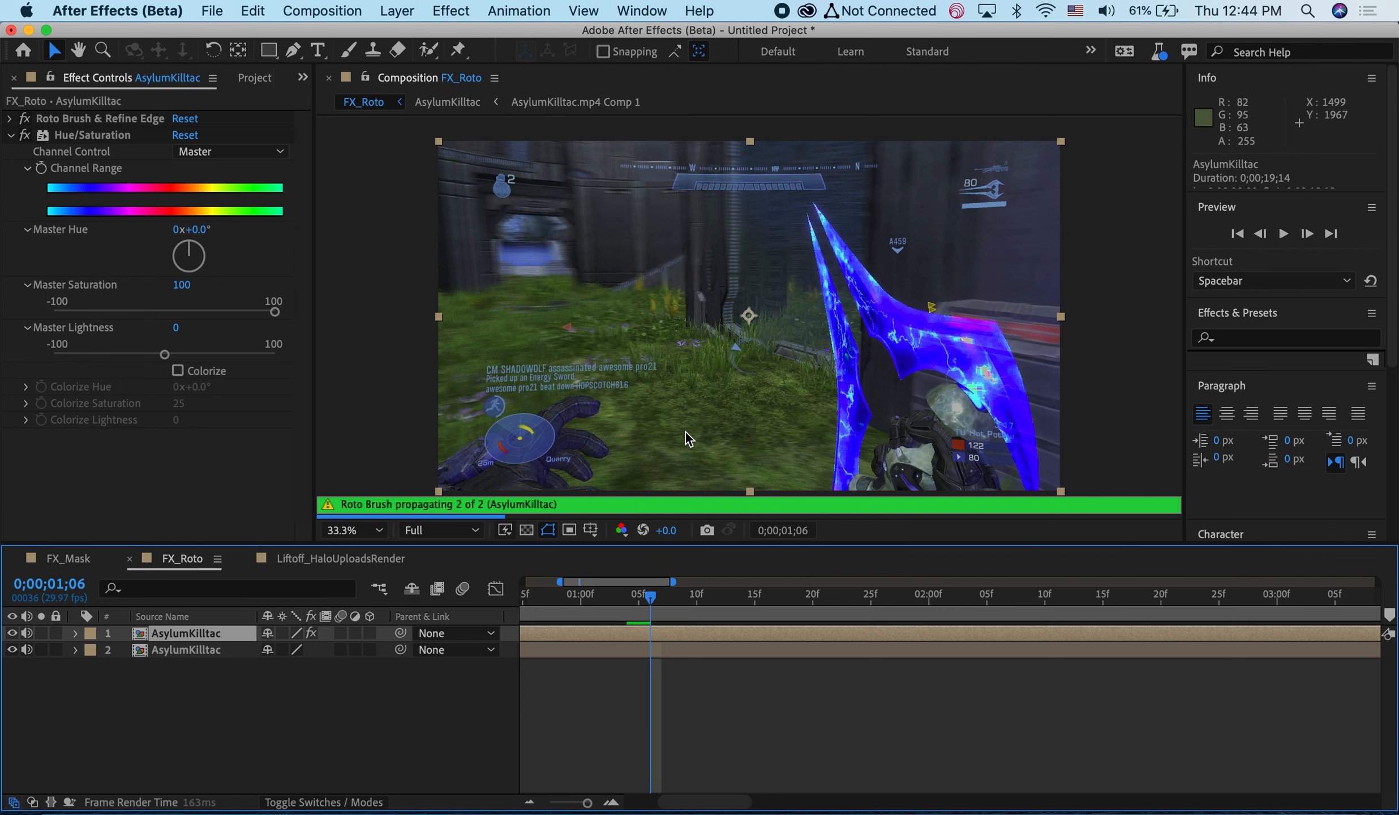
click(663, 604)
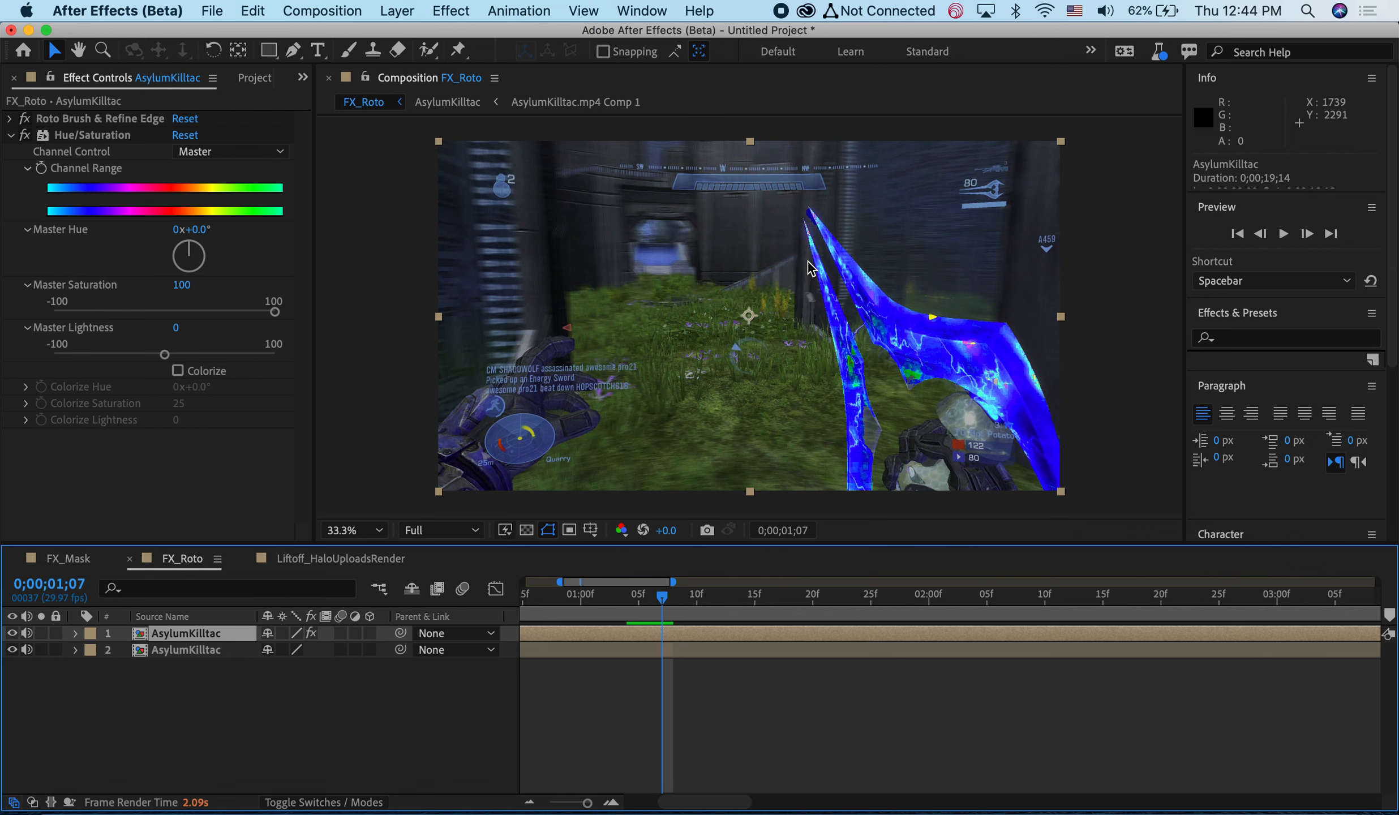
double_click(257, 633)
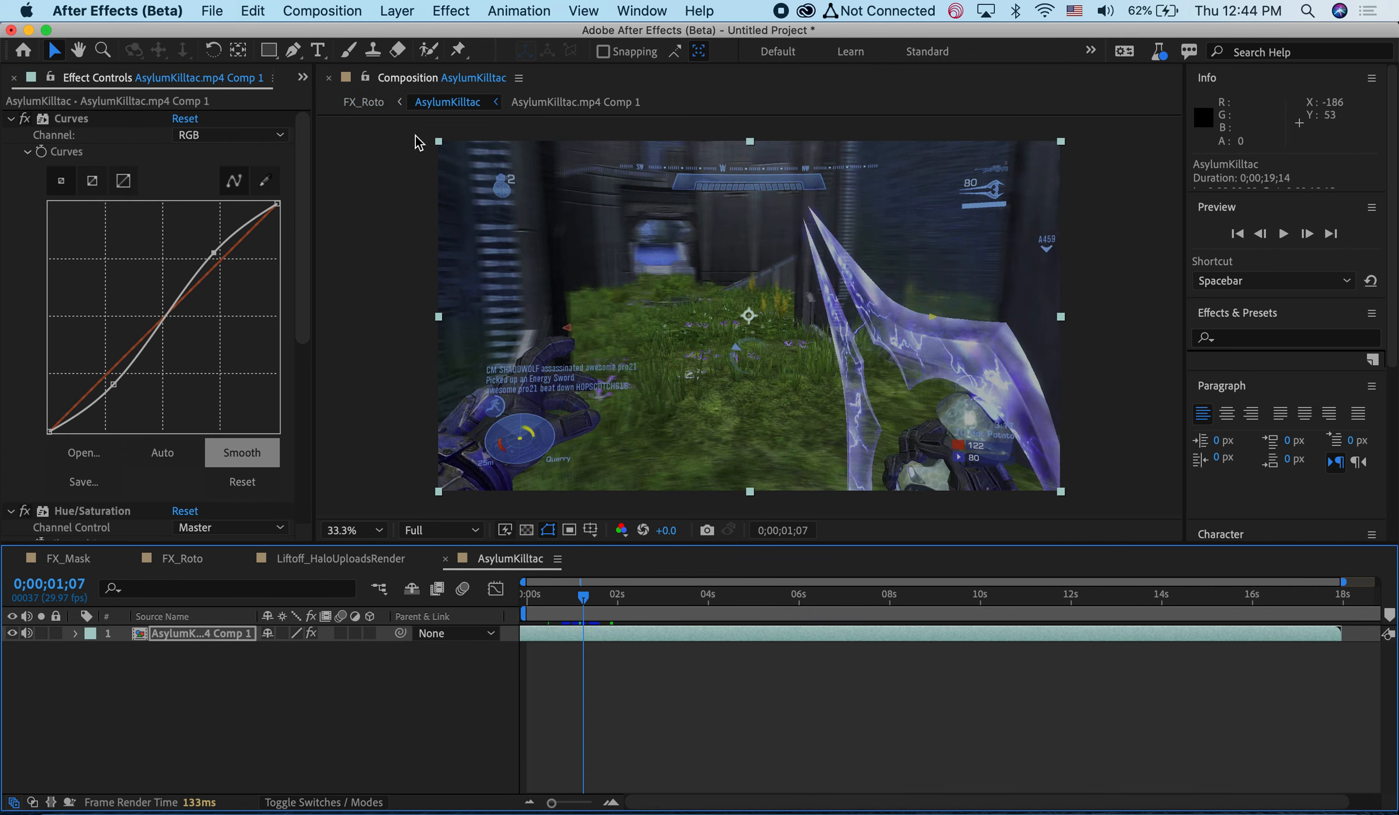
click(358, 559)
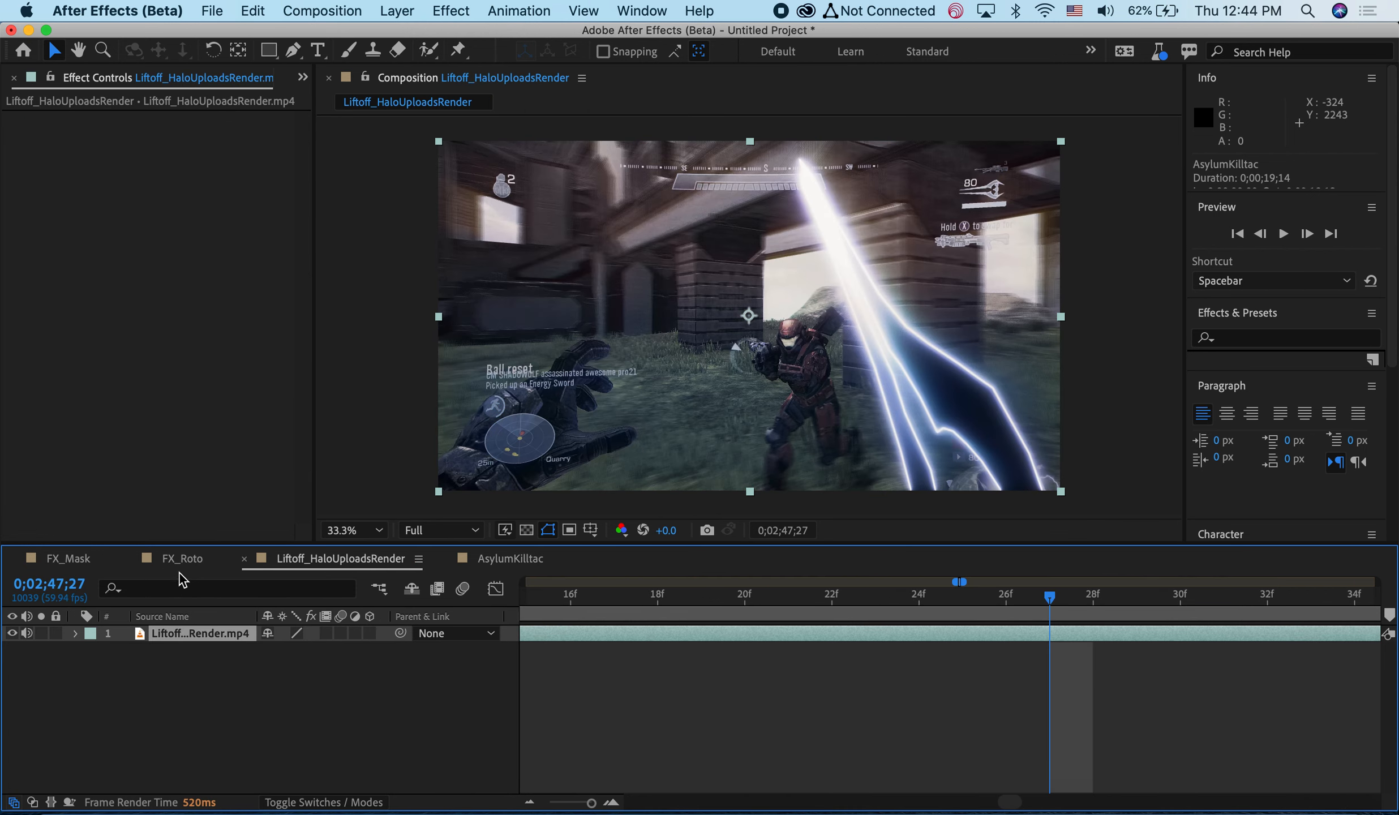
click(180, 562)
double_click(178, 634)
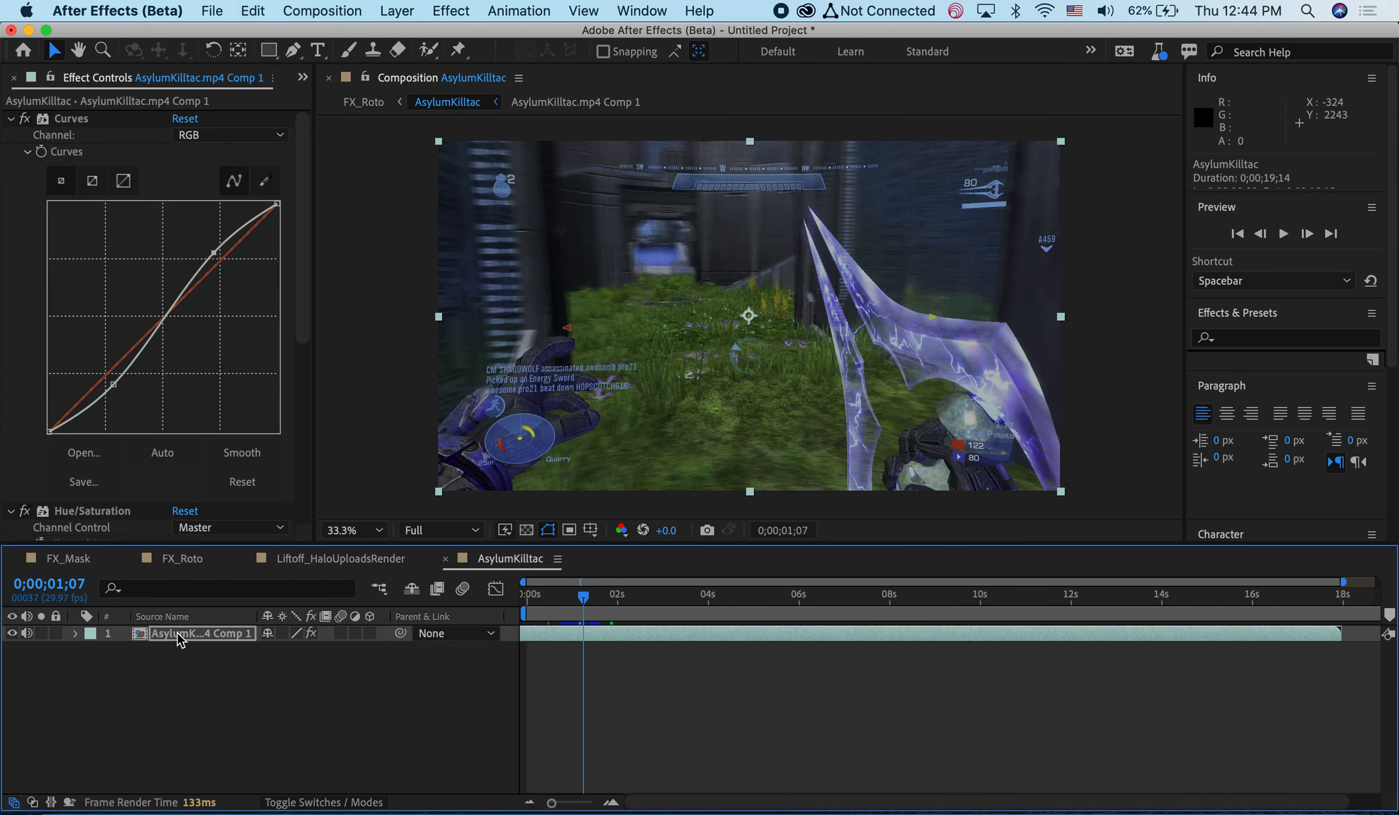
click(217, 565)
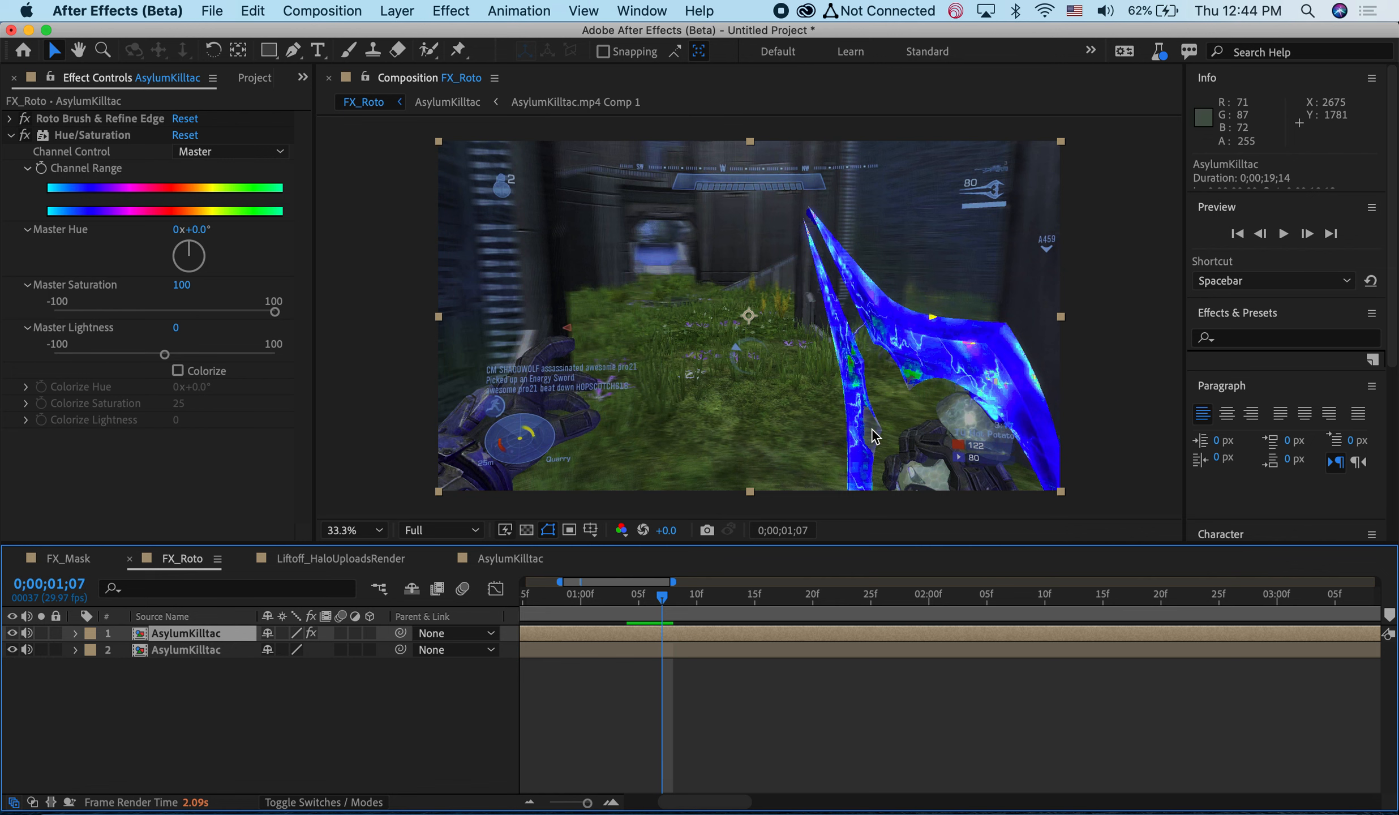
Open the upper AsylumKilltac layer with the Roto Brush Tool and add foreground strokes to the sword's narrower prong at 0;00;01;07
click(428, 52)
double_click(159, 633)
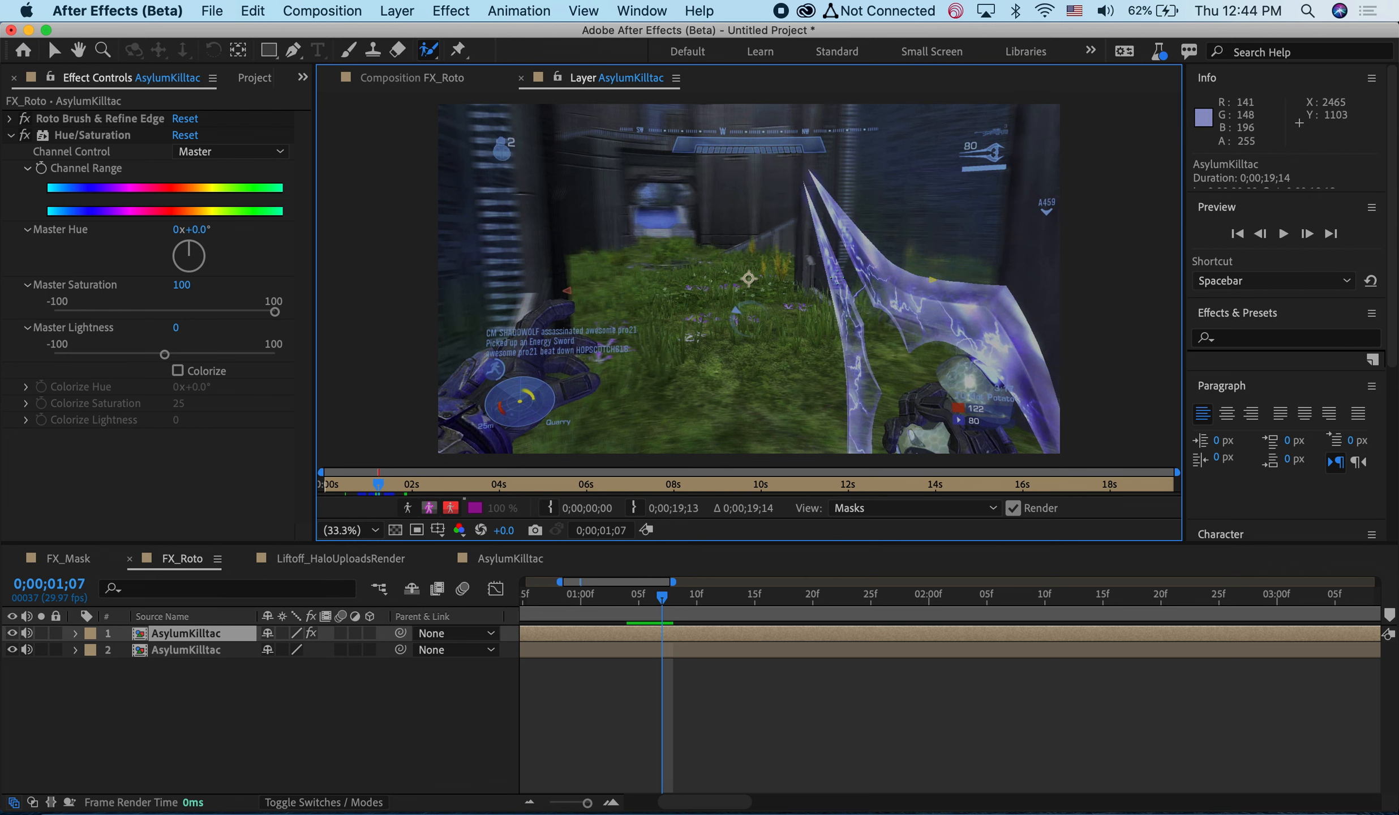
click(836, 275)
click(885, 451)
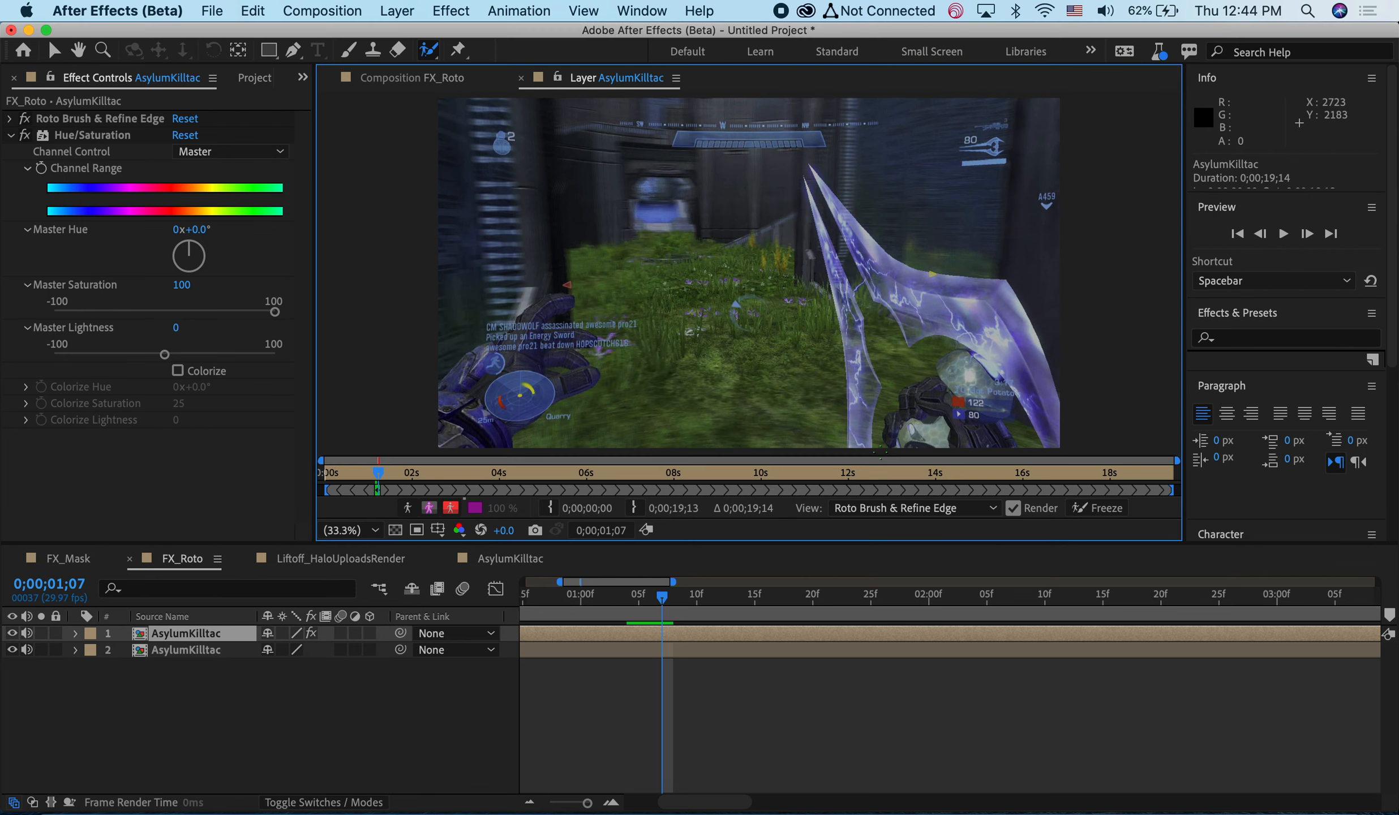
drag(861, 353, 866, 408)
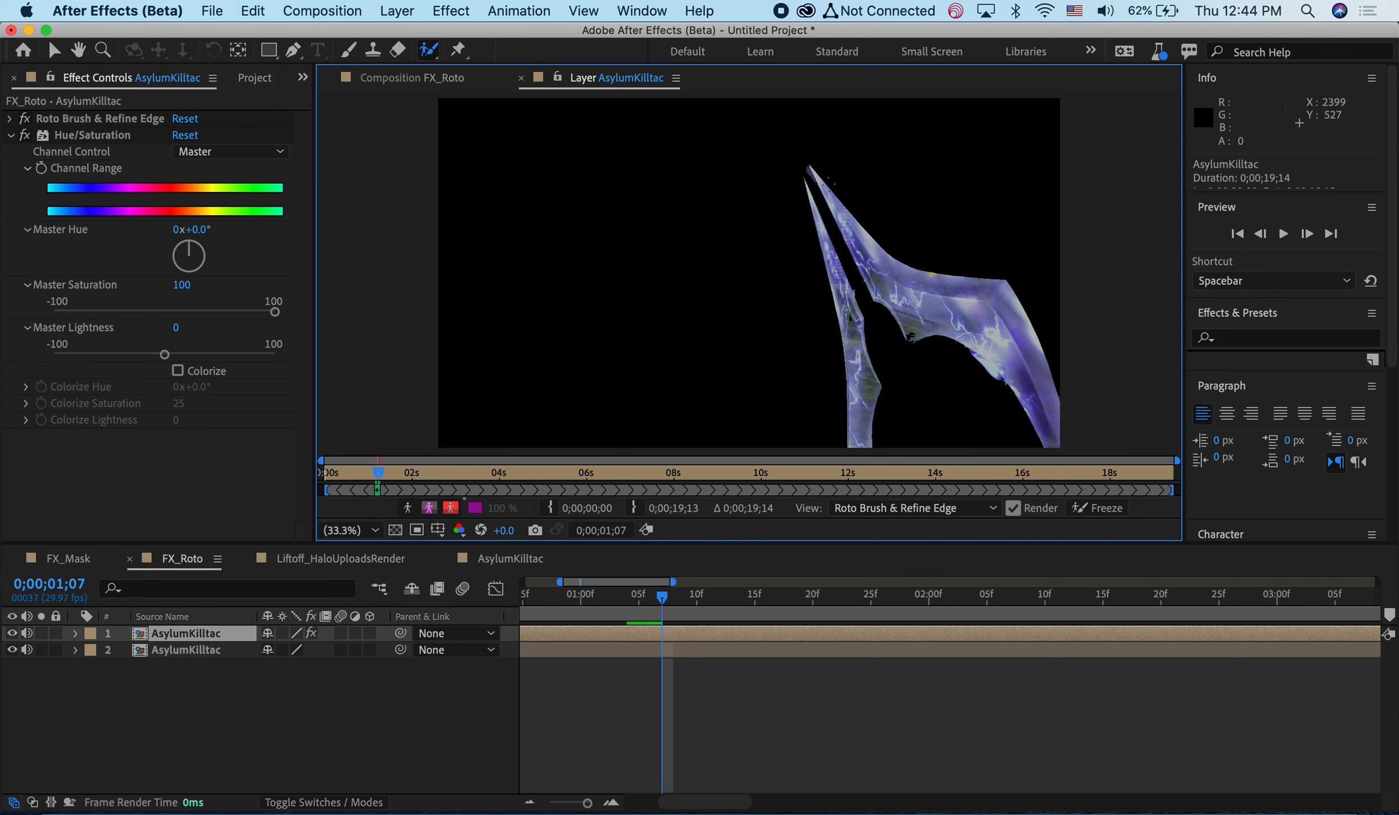
Close the AsylumKilltac layer view and switch to the Liftoff_HaloUploadsRender composition
click(519, 78)
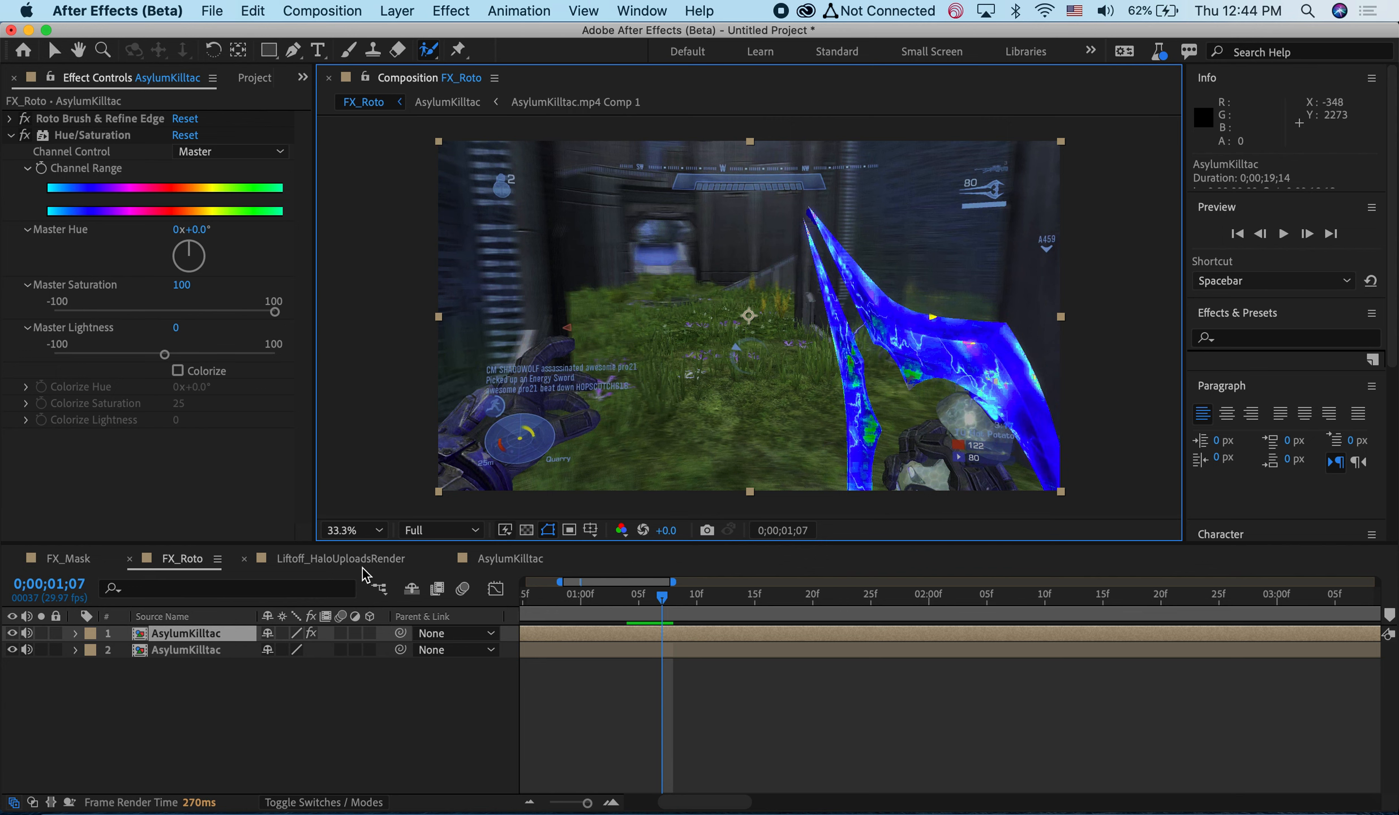
click(343, 560)
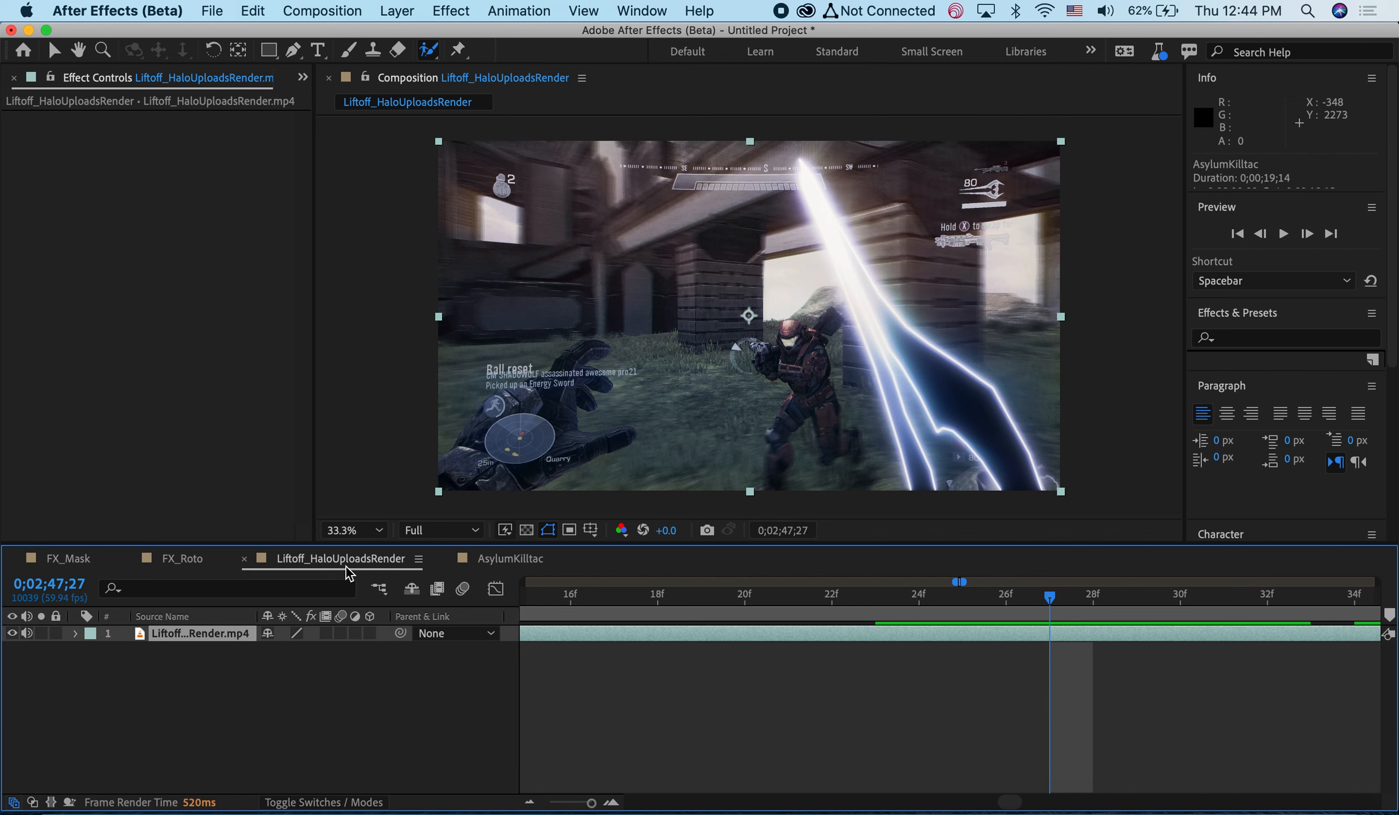